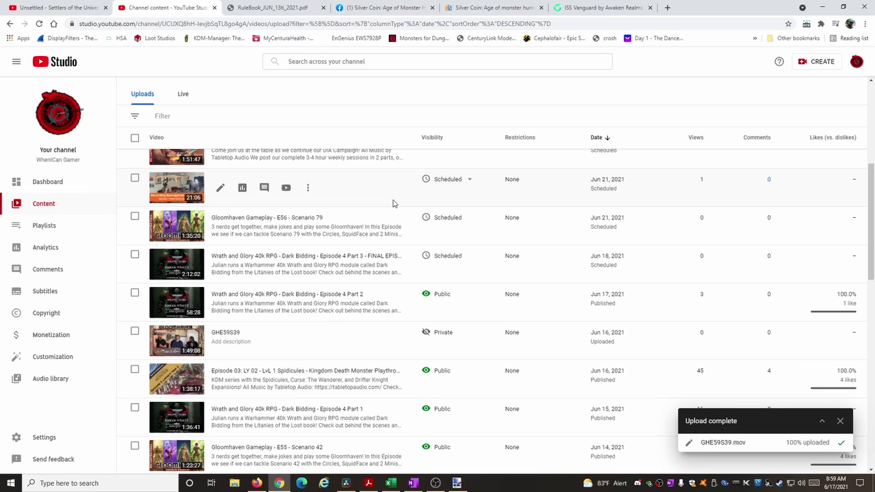
Switch to the YOUTUBE Schedule.xlsx workbook in Excel and review the video schedule from its first rows down to the mid-June entries.
left_click(393, 486)
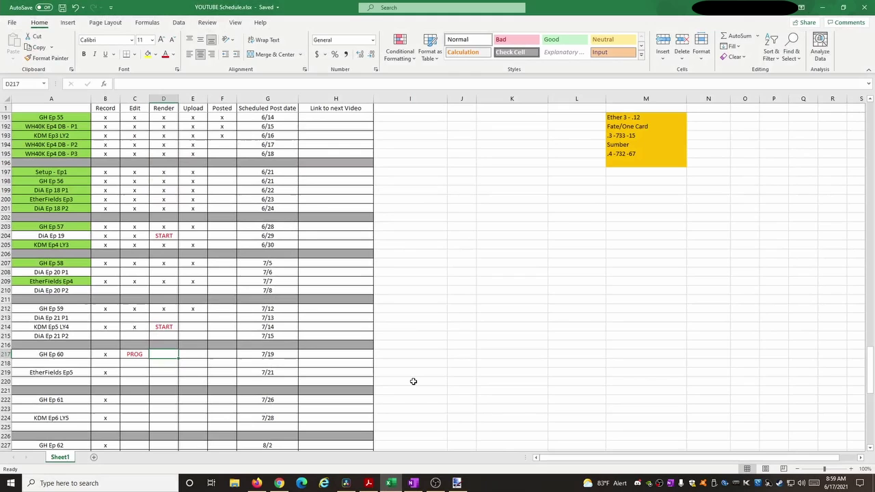
scroll(413, 382, "up", 20)
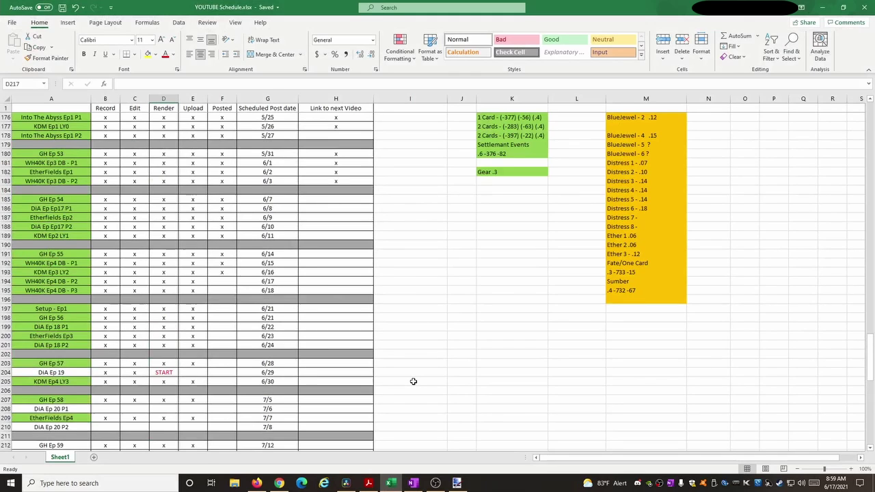
scroll(413, 381, "up", 6)
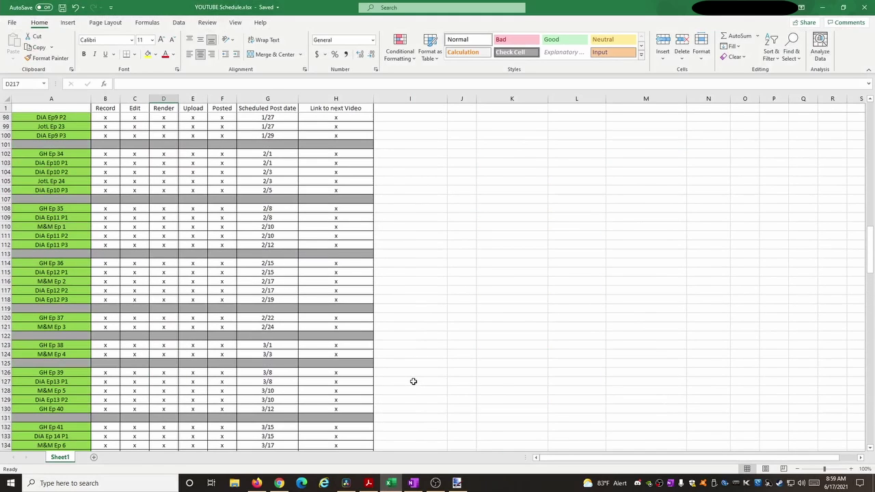
scroll(413, 381, "up", 20)
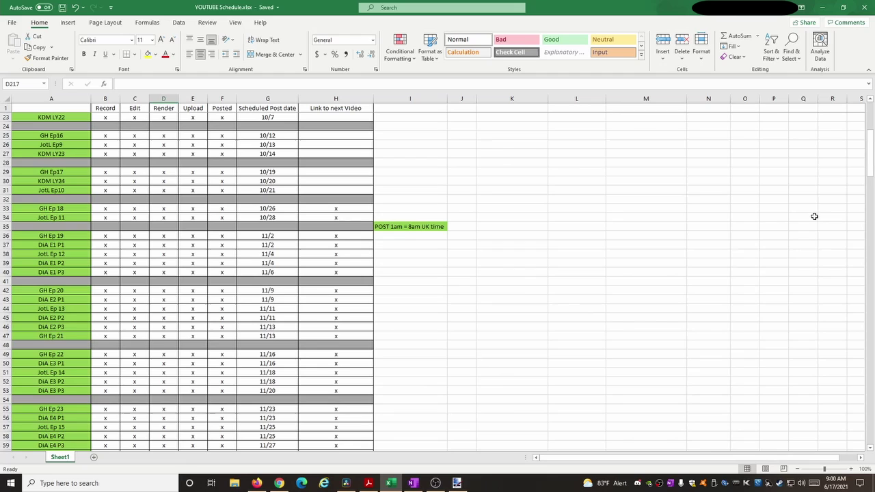
scroll(870, 165, "up", 7)
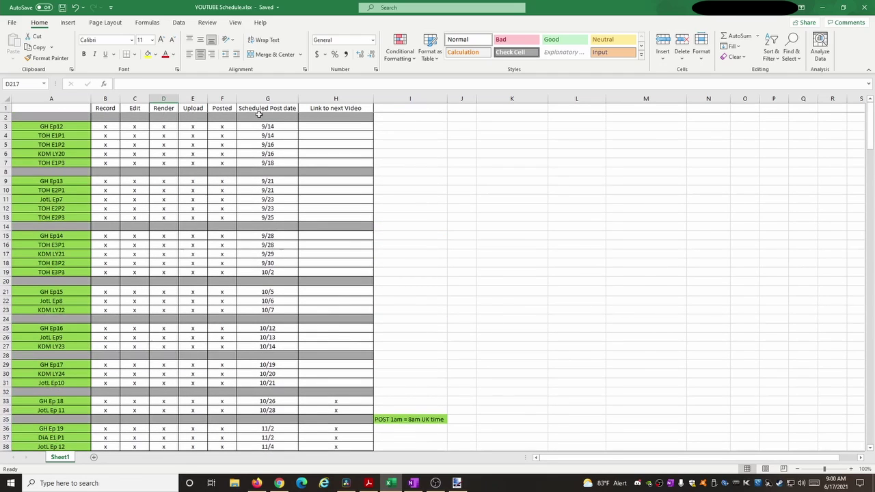
left_click(270, 128)
scroll(360, 295, "down", 20)
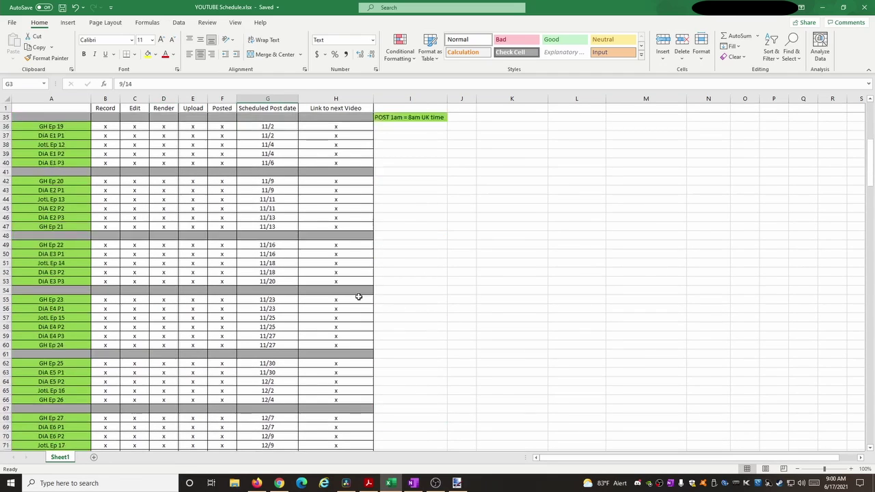
scroll(359, 296, "down", 20)
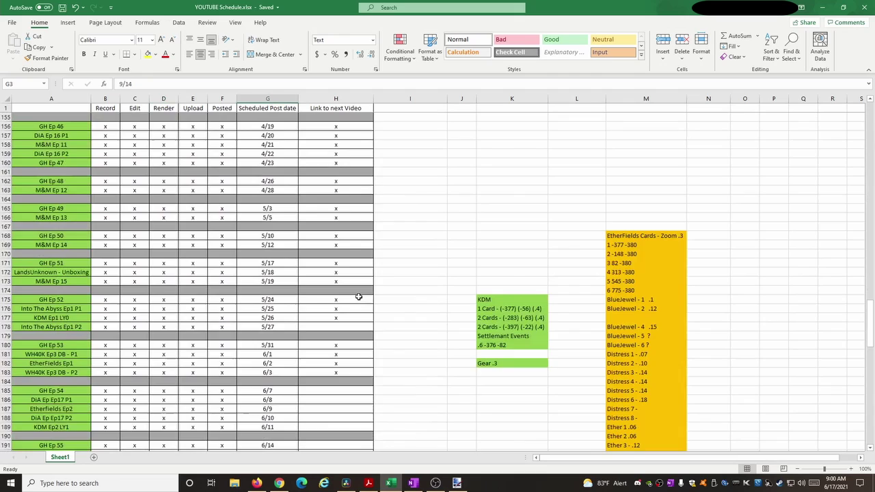
scroll(359, 297, "down", 5)
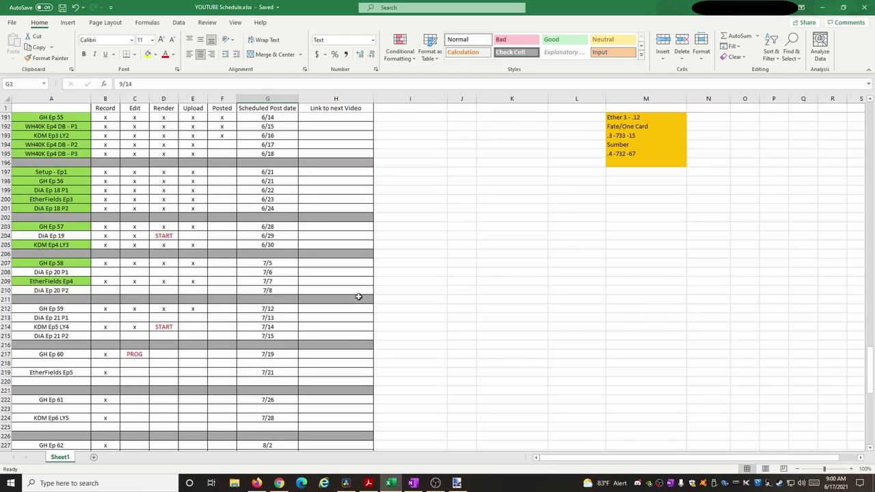
scroll(359, 297, "up", 2)
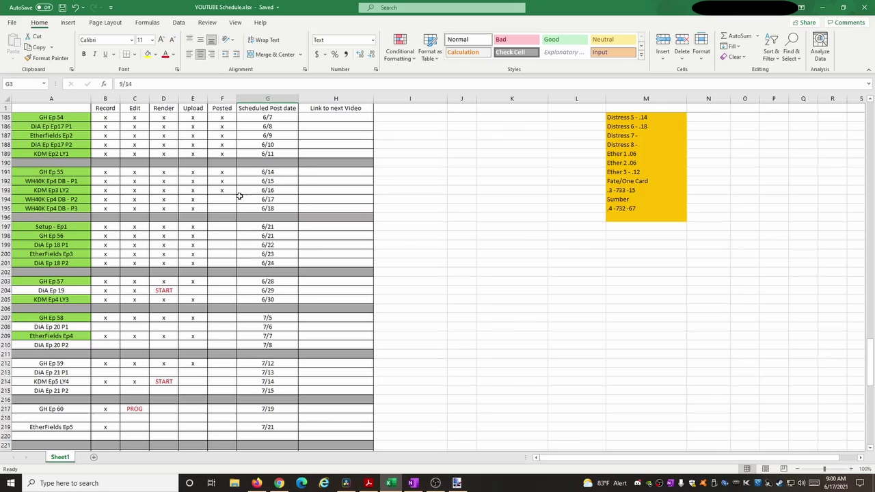
Examine the Posted column from WH40K Ep4 DB - P2 onward and the production status of upcoming episodes through KDM Ep7 LY6.
left_click(226, 199)
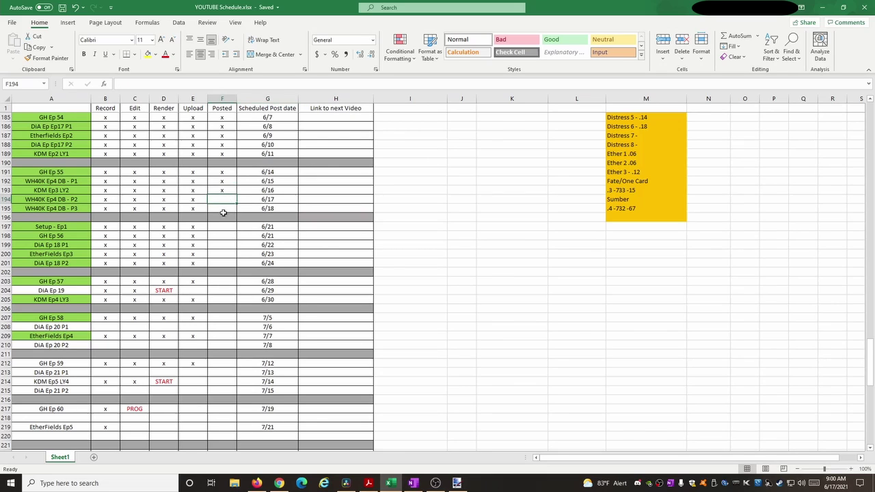
scroll(207, 247, "down", 1)
left_click_drag(226, 199, 214, 317)
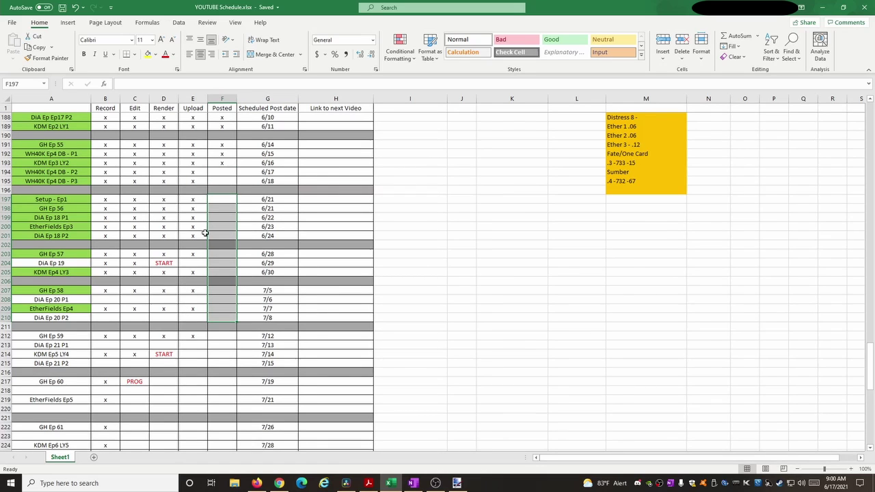
scroll(203, 271, "down", 3)
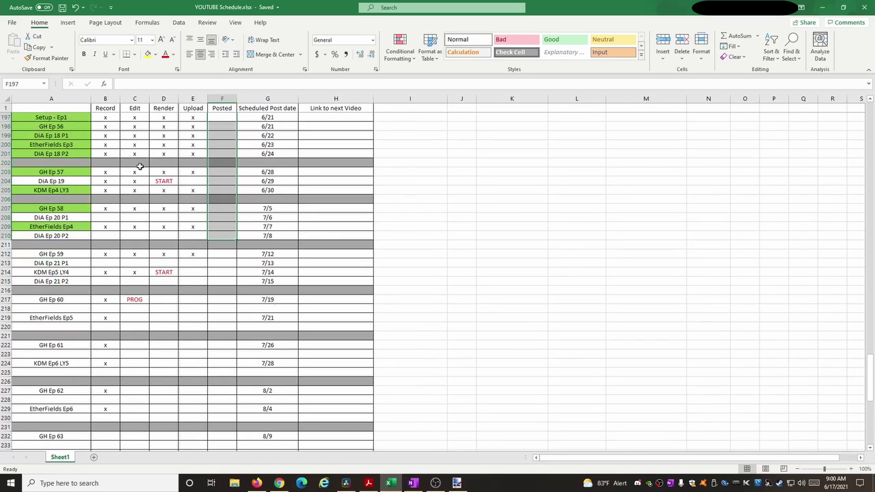
scroll(248, 220, "down", 2)
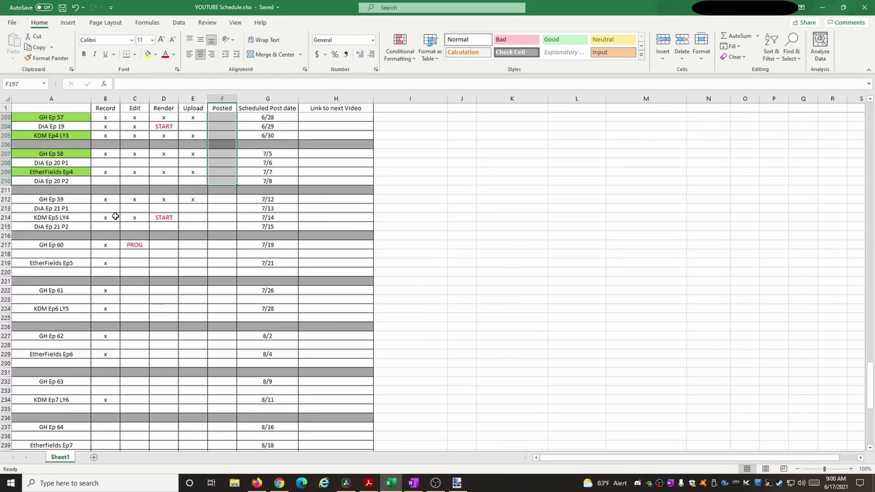
scroll(112, 241, "down", 3)
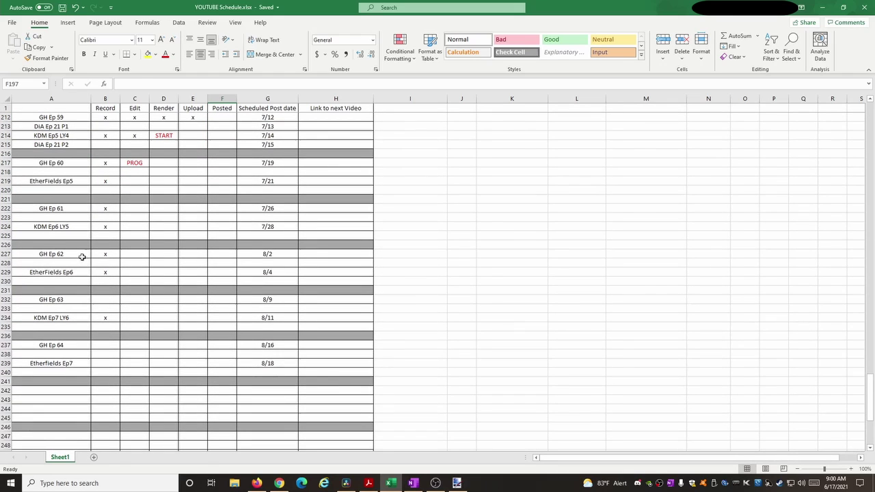
left_click_drag(67, 253, 108, 254)
left_click_drag(56, 317, 121, 319)
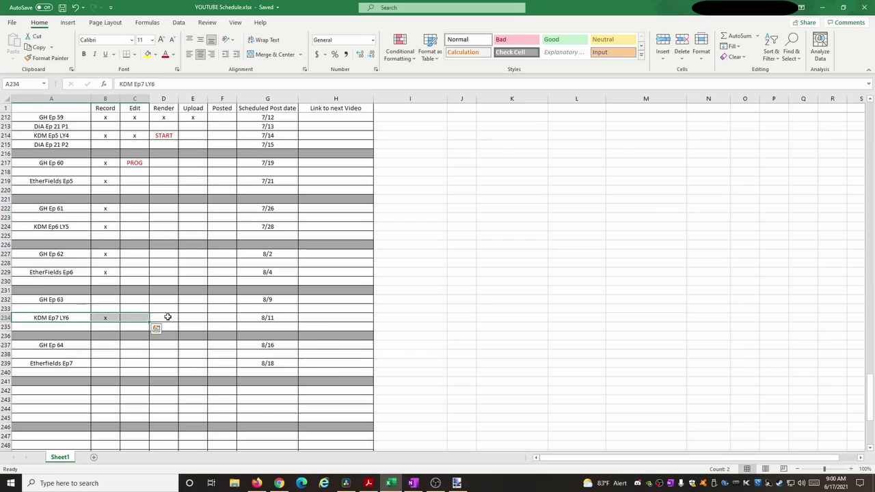
left_click(178, 318)
scroll(236, 318, "up", 7)
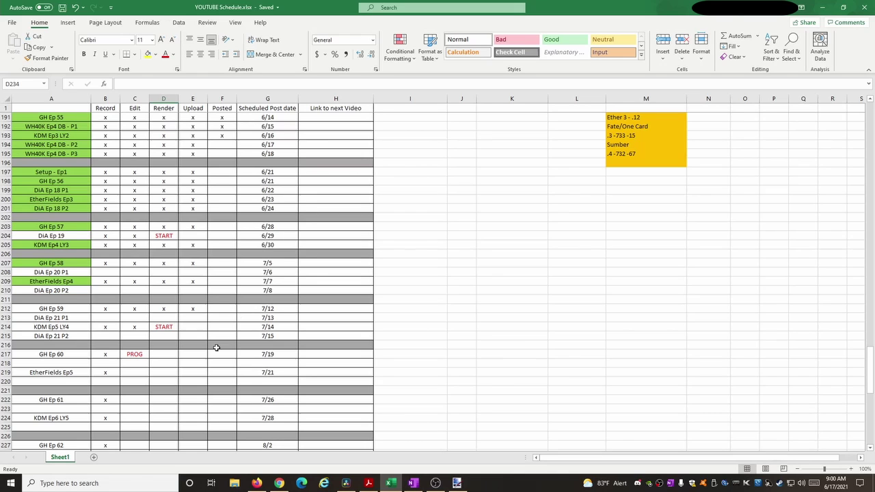
Mark WH40K Ep4 DB - P2 as posted with an x.
scroll(205, 185, "up", 2)
left_click(228, 200)
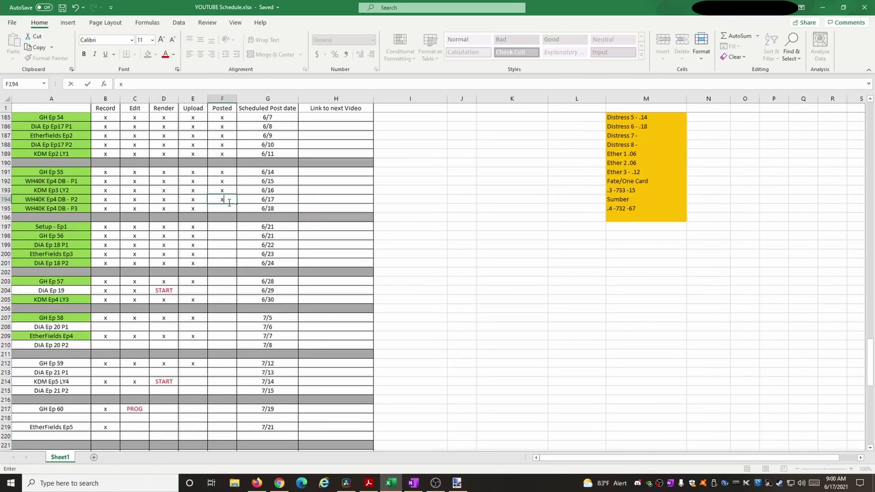
left_click(302, 272)
Try to mark GH Ep 64 as recorded with an x in the Record column.
scroll(330, 313, "down", 5)
scroll(330, 313, "down", 5)
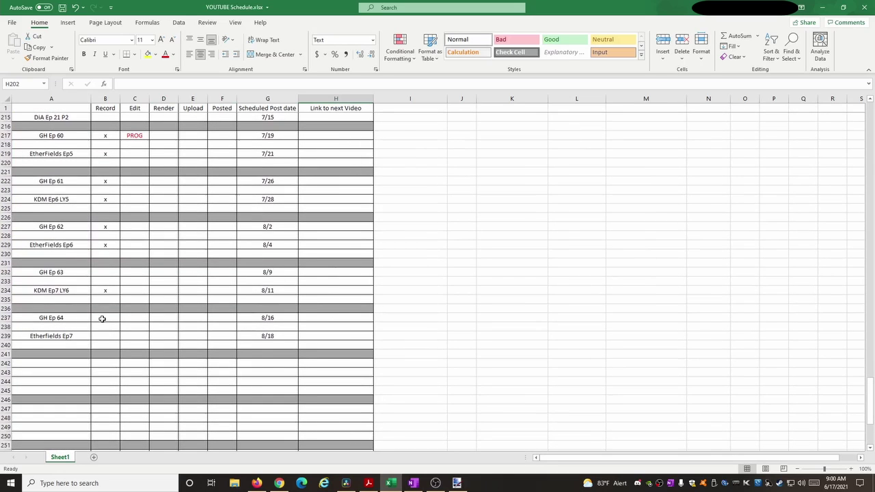
left_click(34, 317)
left_click_drag(35, 317, 246, 320)
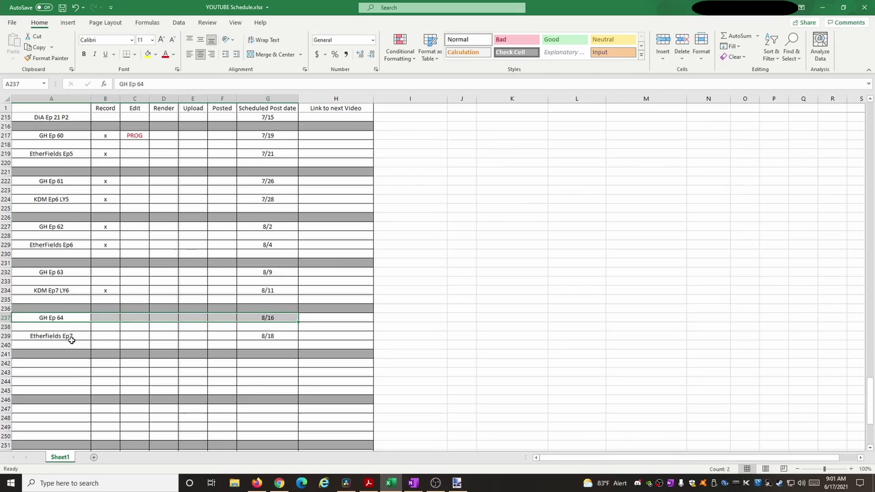
left_click(105, 317)
type("x")
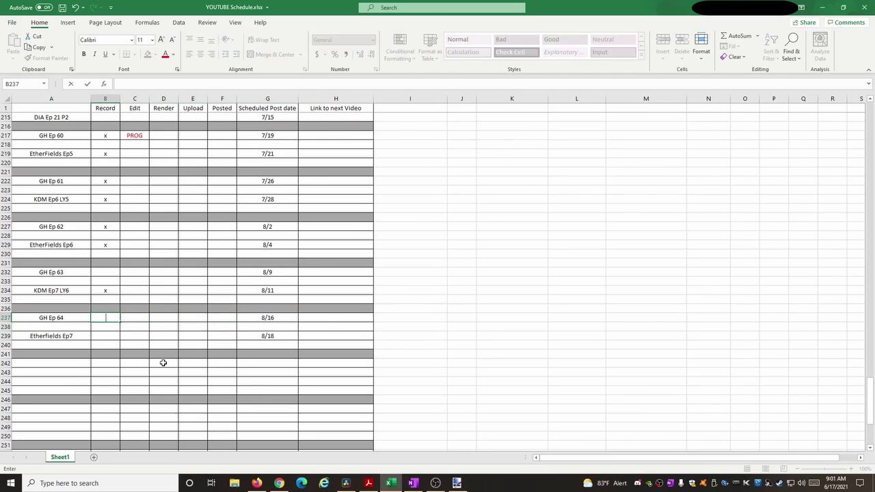
Examine the editing status of GH Ep 60 and the render and upload status of KDM Ep5 LY4.
scroll(169, 420, "up", 5)
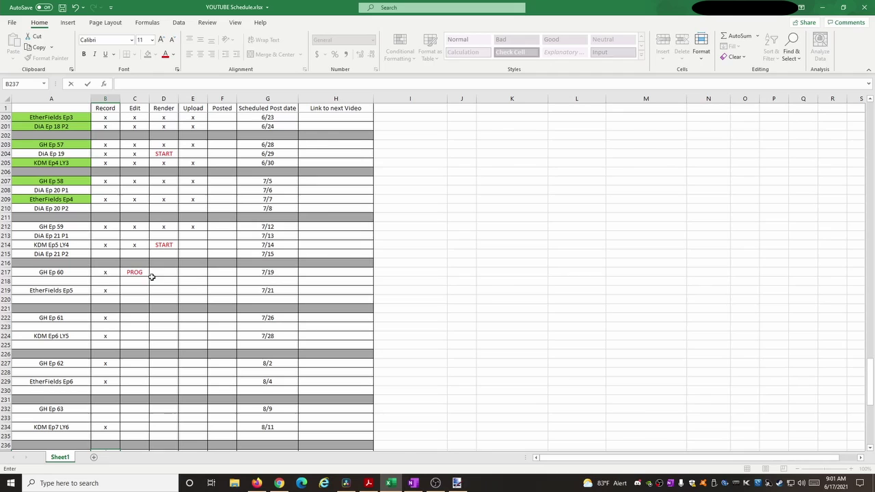
left_click_drag(60, 274, 133, 272)
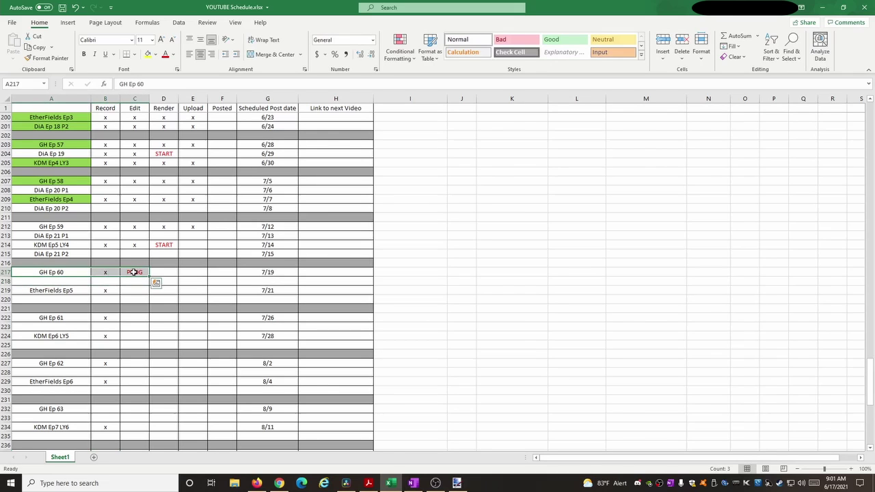
left_click(133, 272)
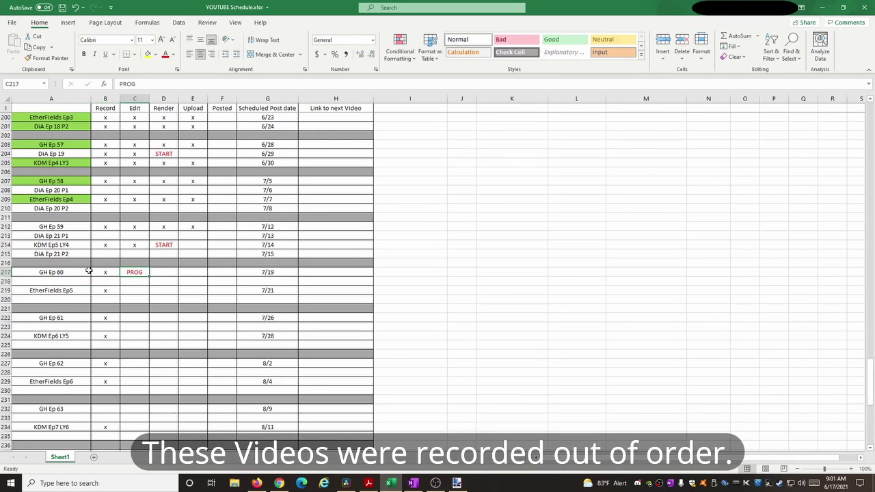
left_click_drag(89, 272, 129, 272)
left_click(133, 272)
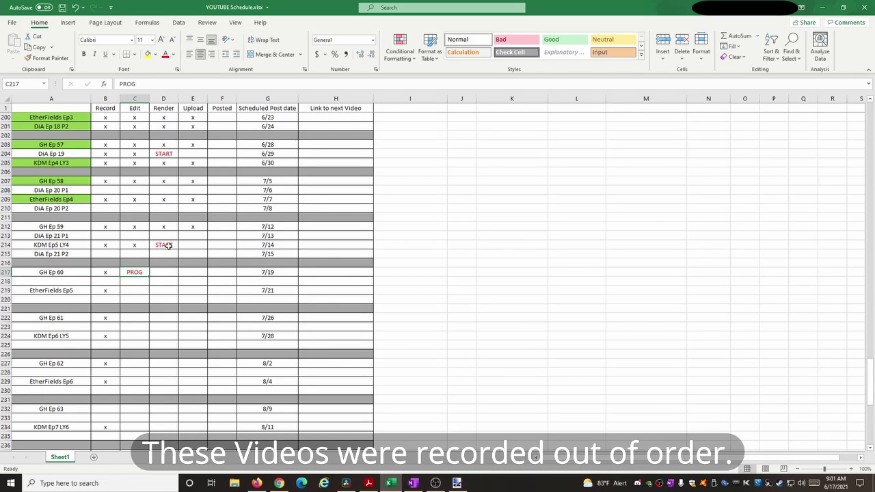
left_click_drag(145, 245, 159, 244)
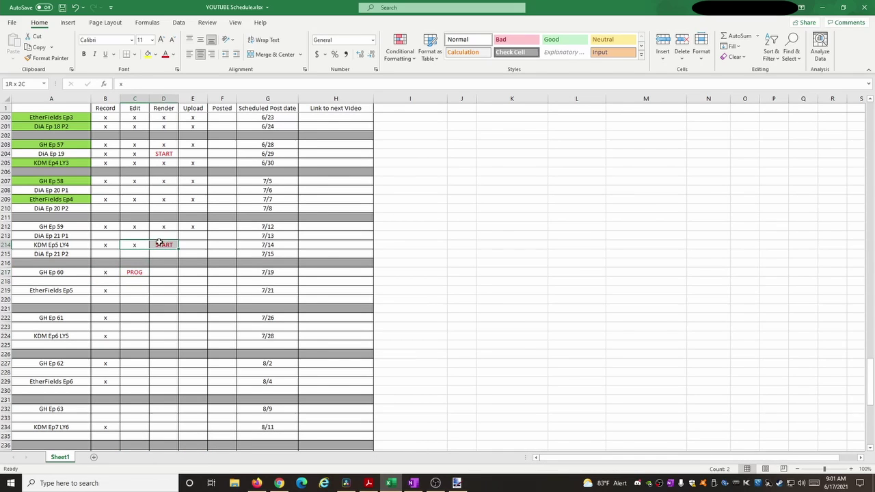
left_click(169, 245)
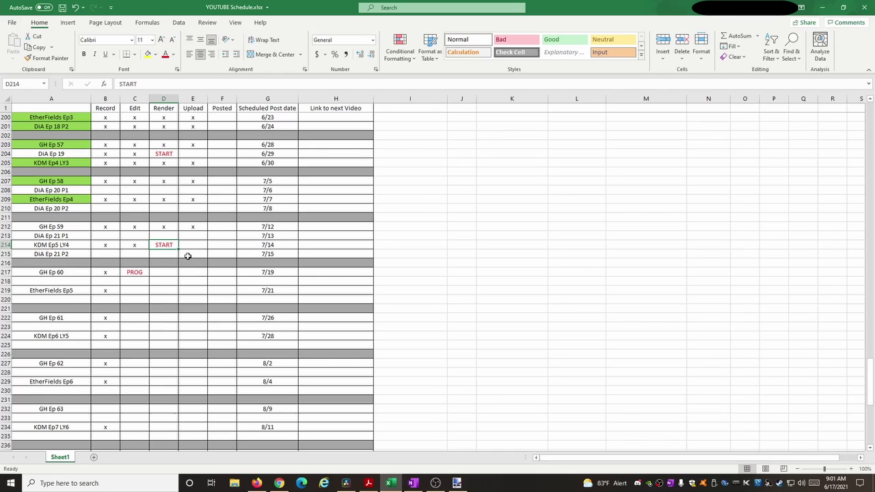
left_click(191, 245)
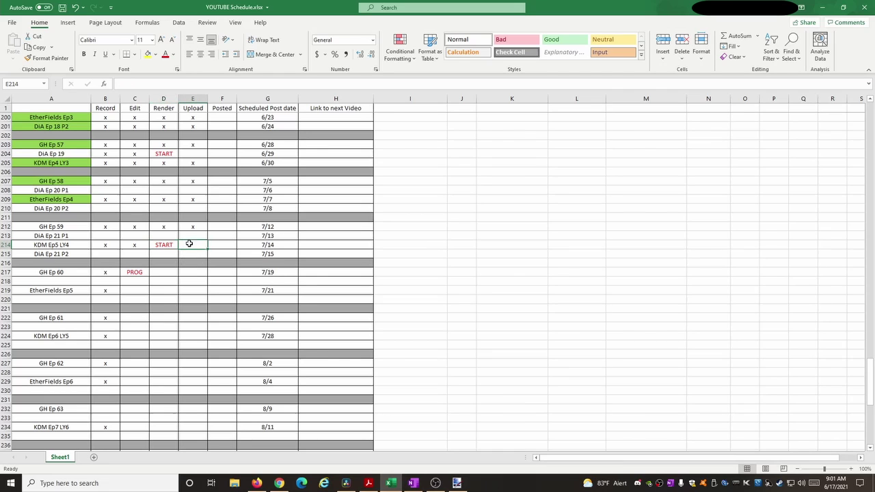
Examine DiA Ep 19's render and upload status and its scheduled post date.
scroll(195, 219, "up", 1)
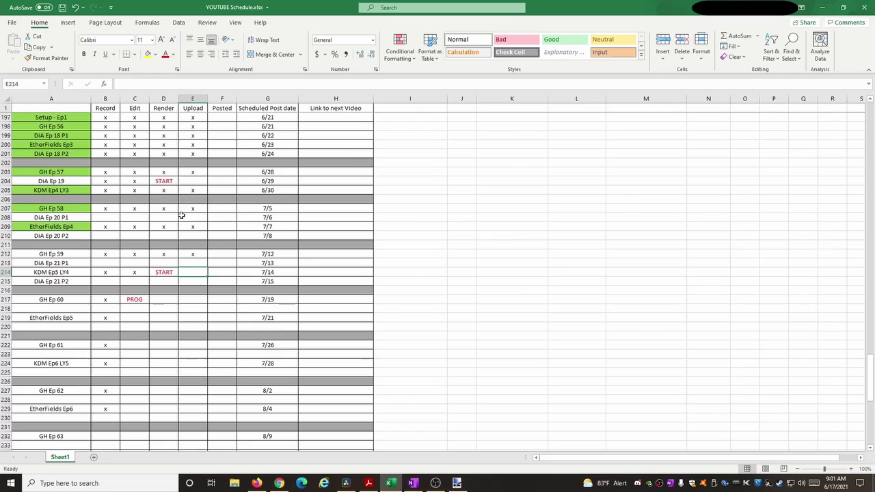
left_click(168, 181)
left_click(193, 181)
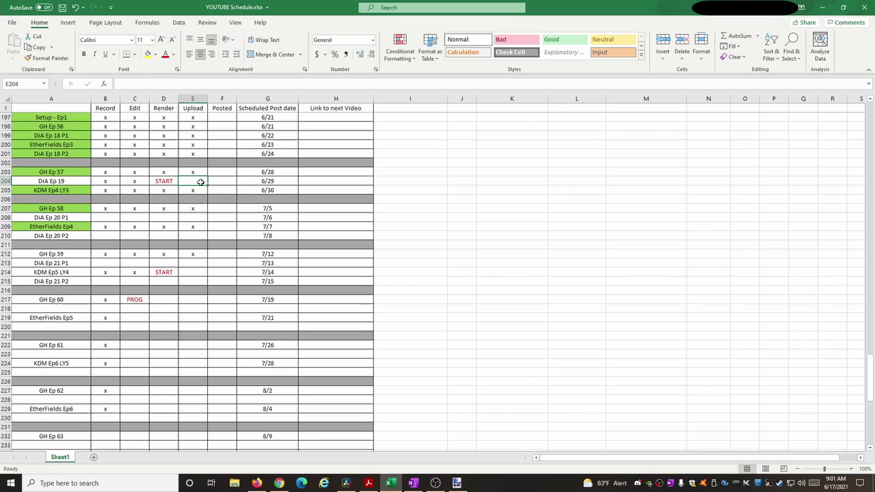
left_click(197, 216)
left_click(198, 180)
left_click(49, 180)
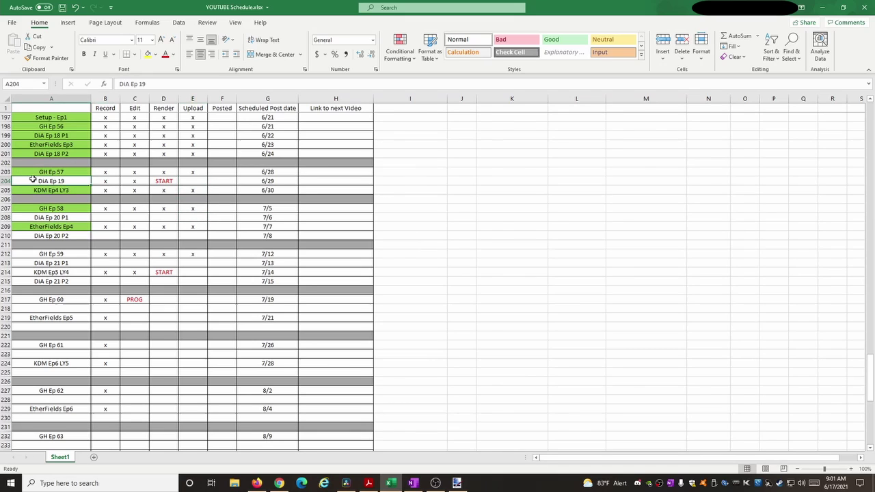
left_click_drag(32, 180, 221, 179)
left_click(266, 181)
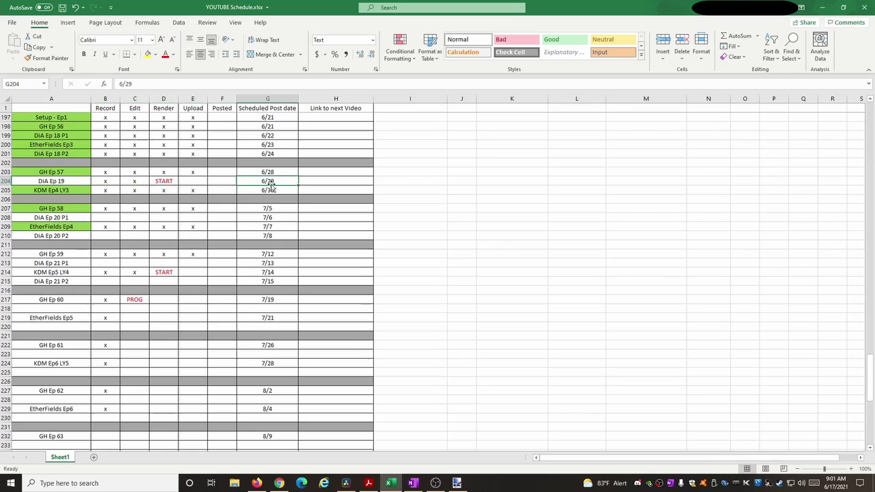
left_click(77, 182)
left_click(254, 183)
left_click(74, 179)
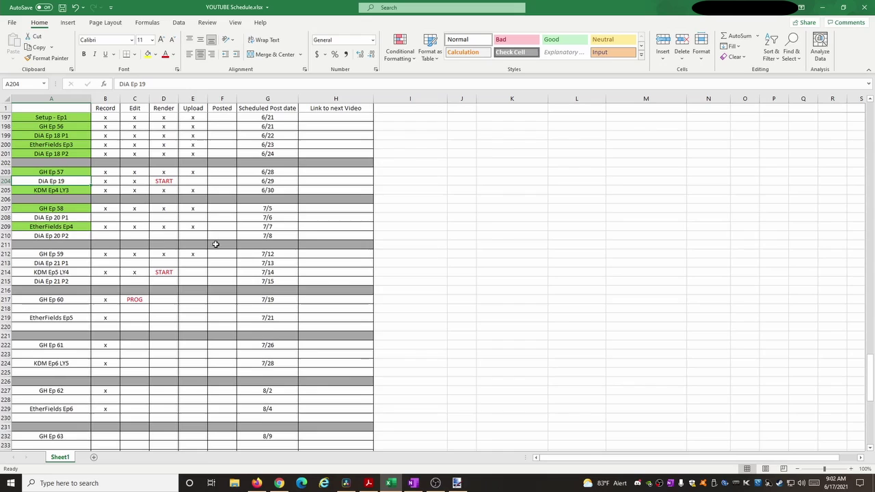
Check the Posted column for the episodes scheduled from 6/14 to 6/18.
scroll(216, 245, "up", 2)
scroll(216, 245, "down", 4)
scroll(215, 245, "up", 3)
scroll(215, 245, "up", 3)
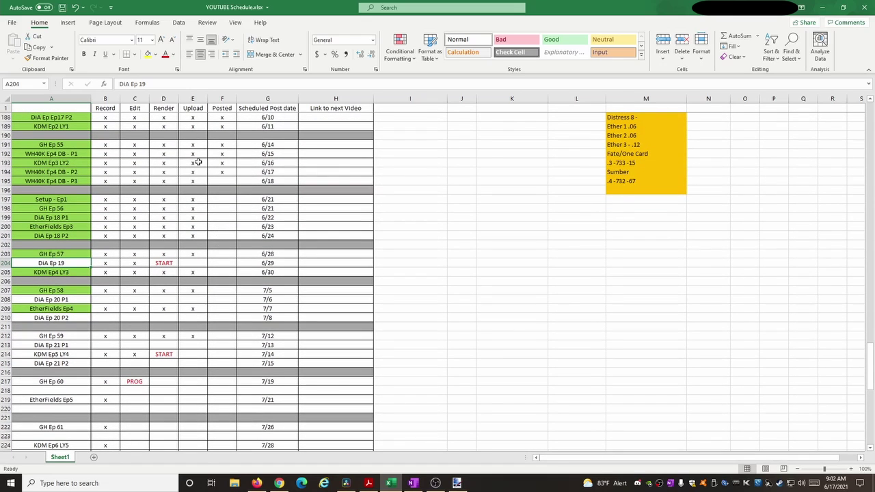
left_click_drag(222, 145, 223, 180)
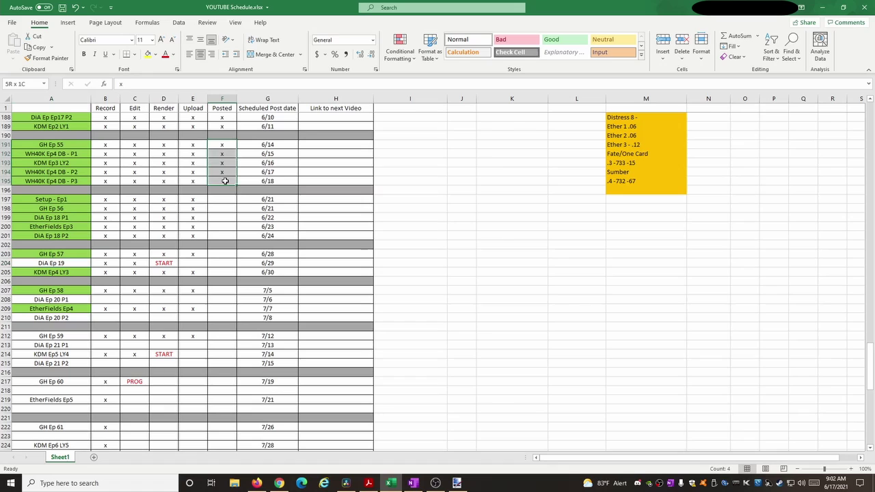
left_click(279, 180)
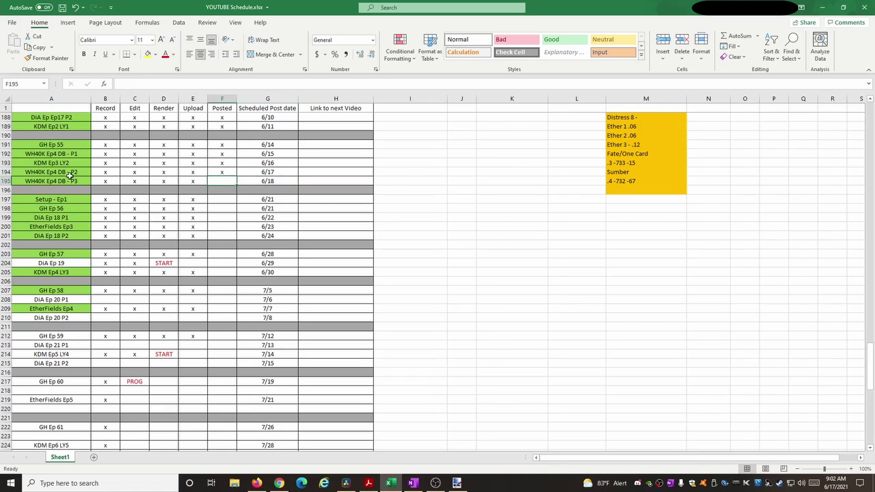
Check the posting status and scheduled dates of WH40K Ep4 DB P2 and P3 and the 6/21 to 6/24 episodes.
left_click_drag(68, 179, 246, 176)
left_click(230, 183)
left_click_drag(62, 199, 288, 236)
left_click(75, 201)
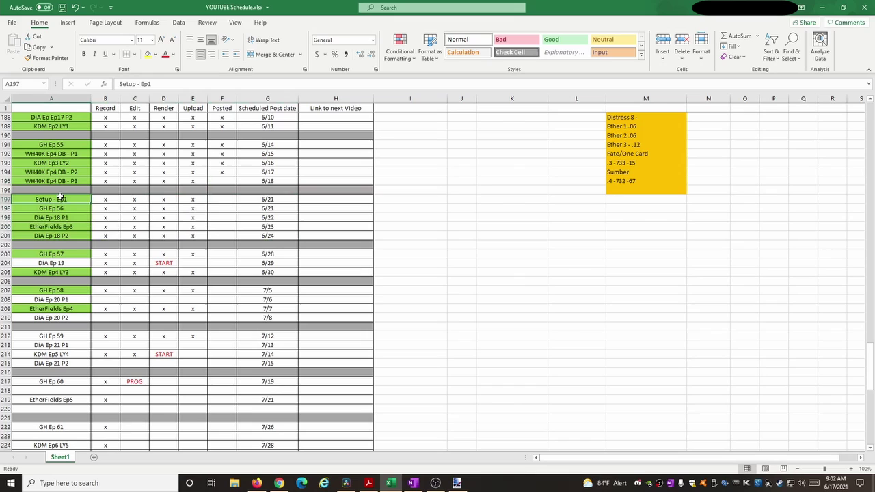
Try to mark Setup - Ep1 as posted with an x in the Posted column.
left_click(278, 198)
left_click(223, 199)
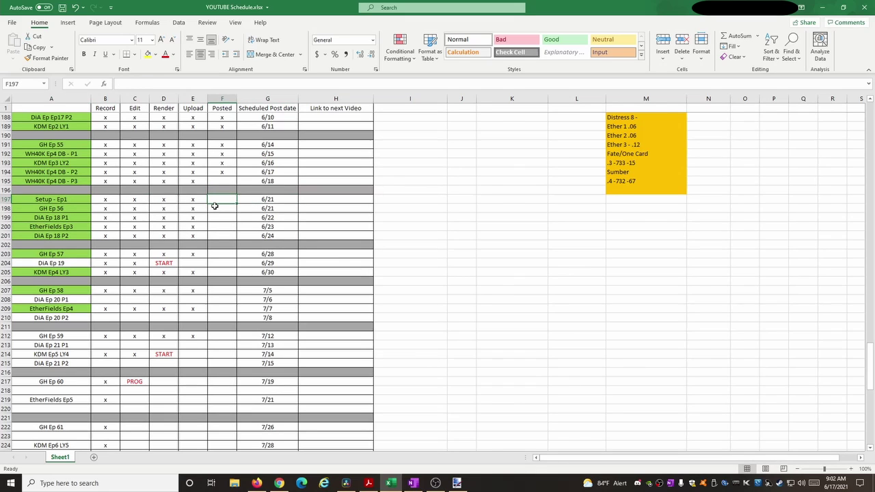
type("x")
key("Escape")
key("BackSpace")
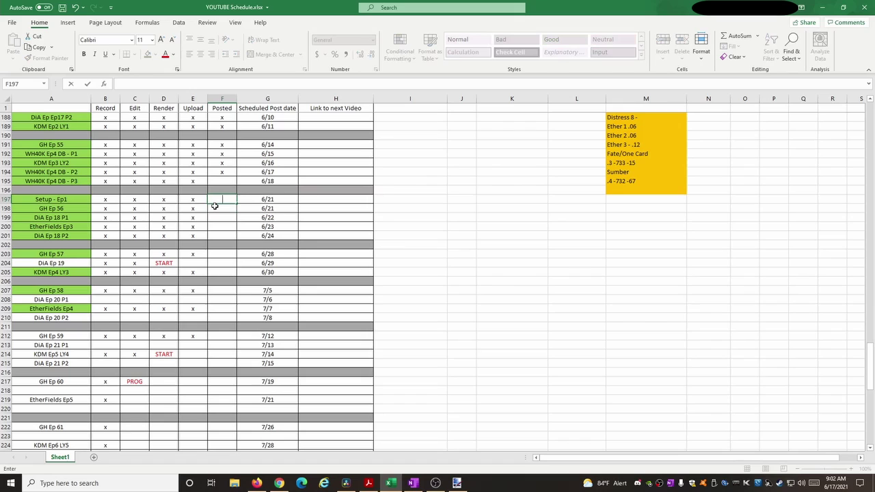
Compare the record, edit and render status of DiA Ep 19 and KDM Ep5 LY4.
scroll(253, 250, "down", 2)
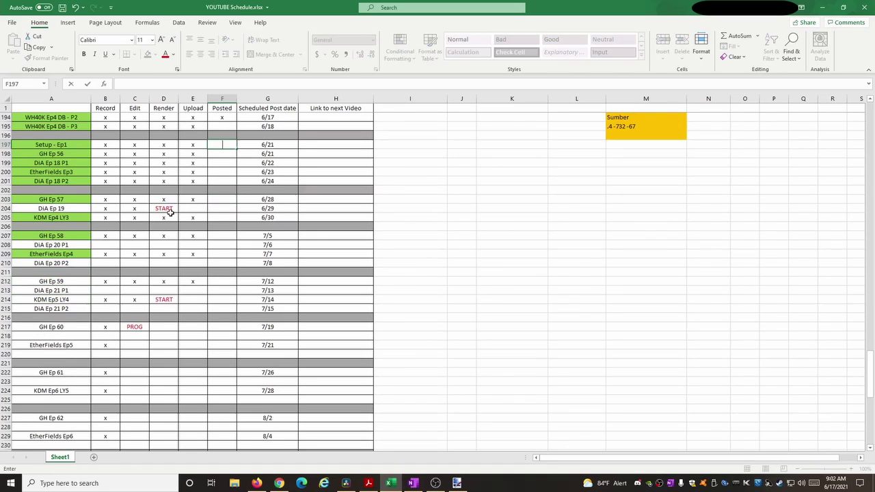
left_click(171, 216)
left_click(164, 209)
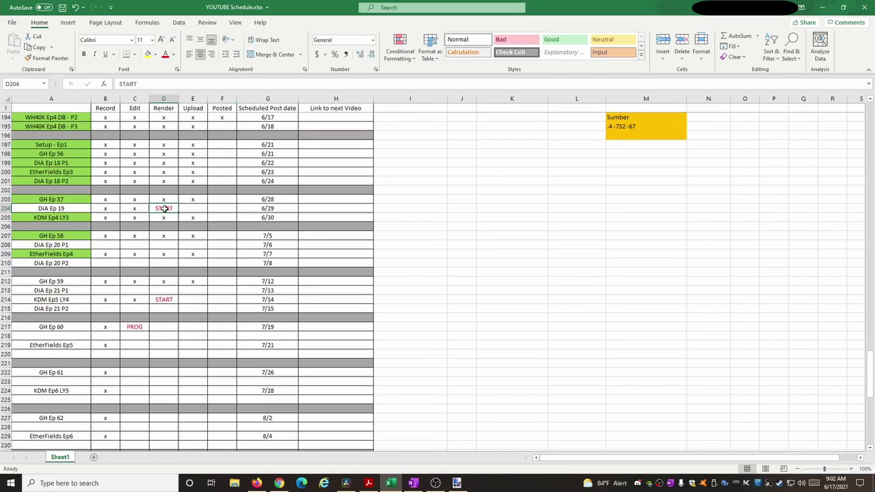
left_click_drag(64, 208, 174, 209)
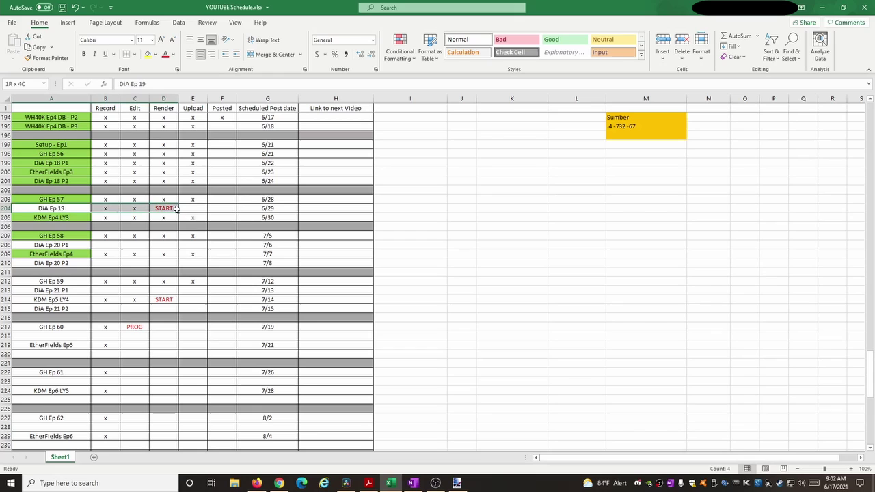
left_click_drag(60, 299, 167, 300)
left_click(225, 298)
Check GH Ep 60's record and edit status and the progress of the episodes scheduled after it.
scroll(225, 299, "down", 1)
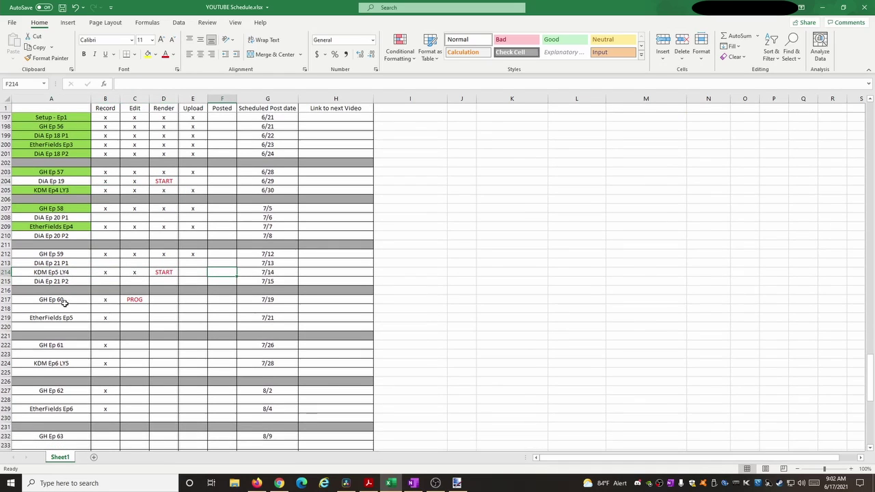
left_click_drag(63, 300, 139, 300)
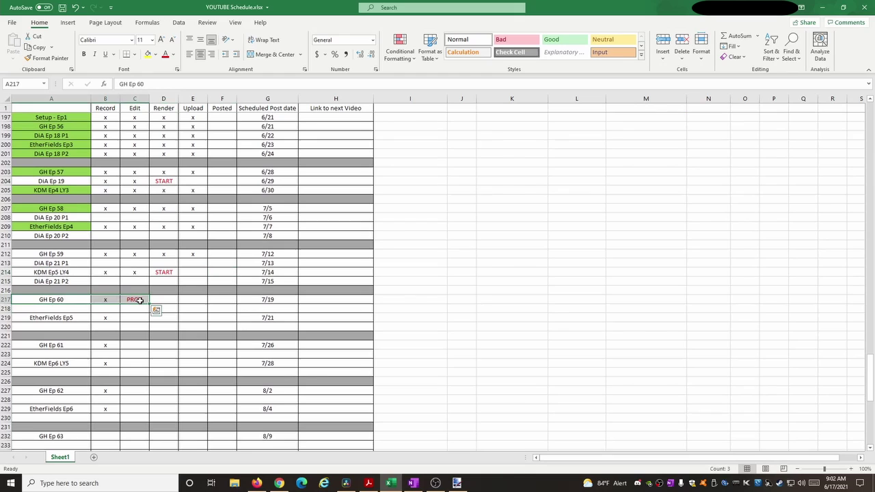
left_click(138, 300)
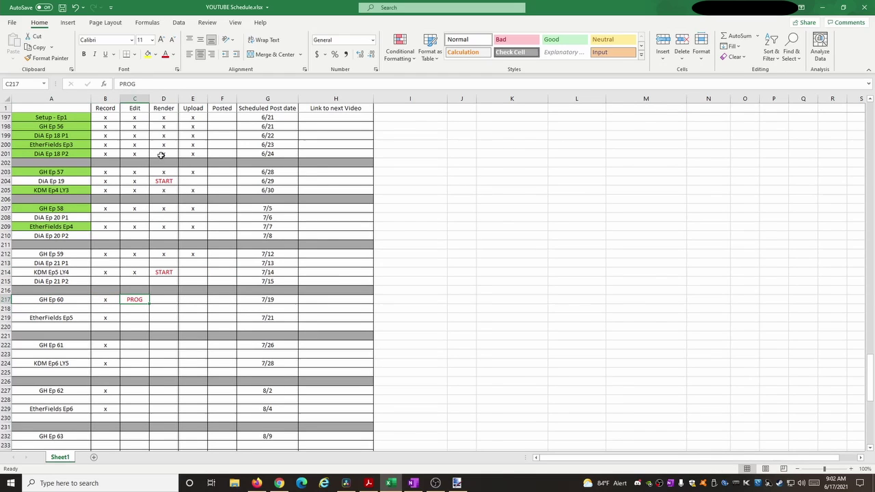
scroll(198, 267, "down", 4)
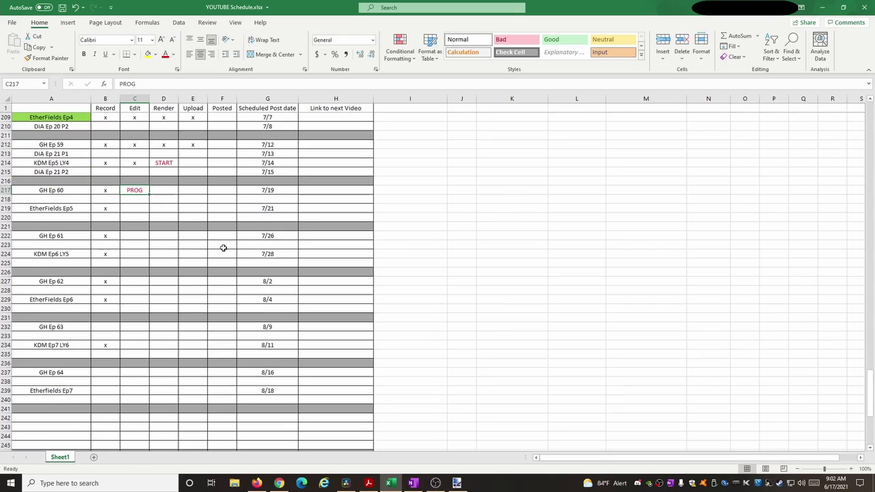
scroll(223, 247, "up", 2)
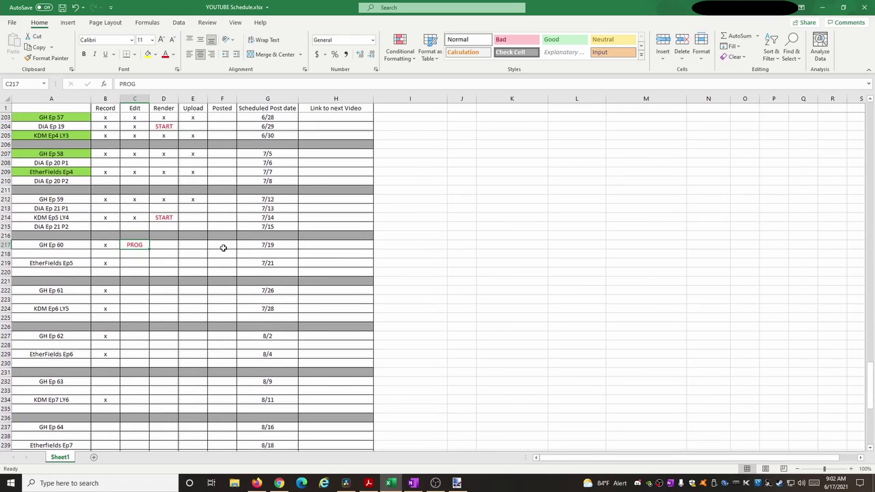
Review the Posted column and scheduled post dates for the episodes from 6/21 to 7/8.
scroll(223, 247, "up", 4)
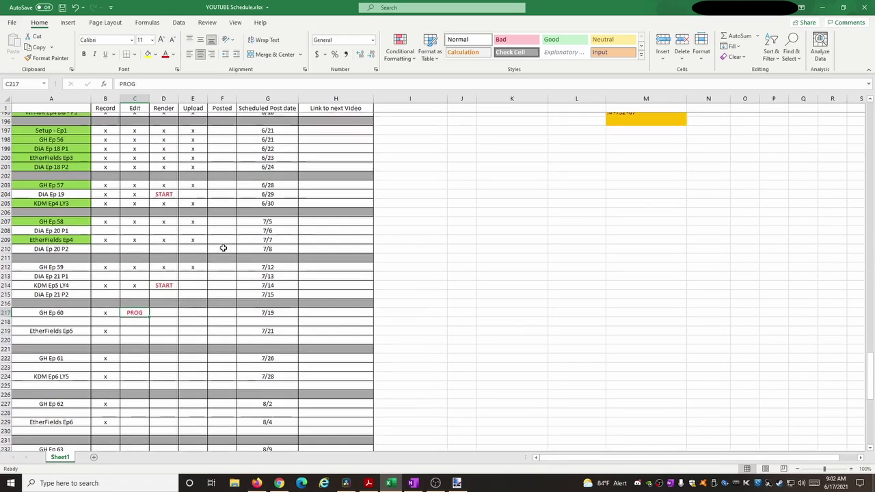
scroll(223, 248, "up", 2)
scroll(234, 226, "down", 1)
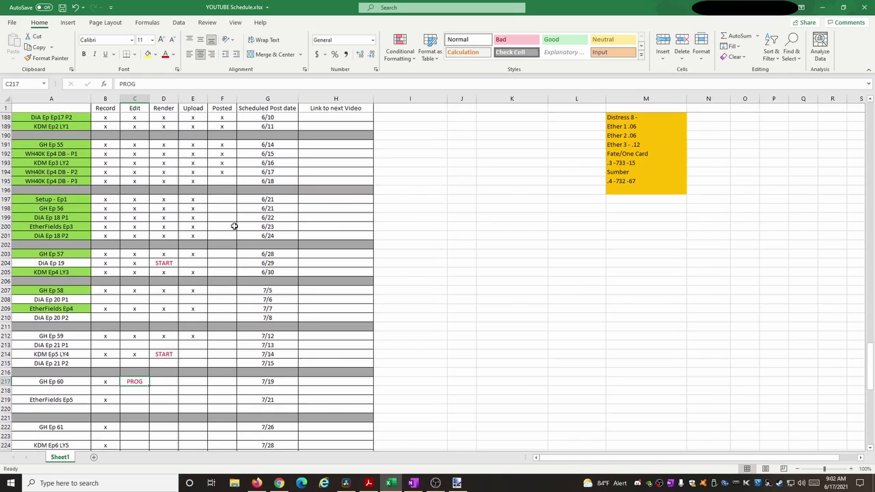
left_click_drag(226, 198, 231, 314)
left_click(267, 278)
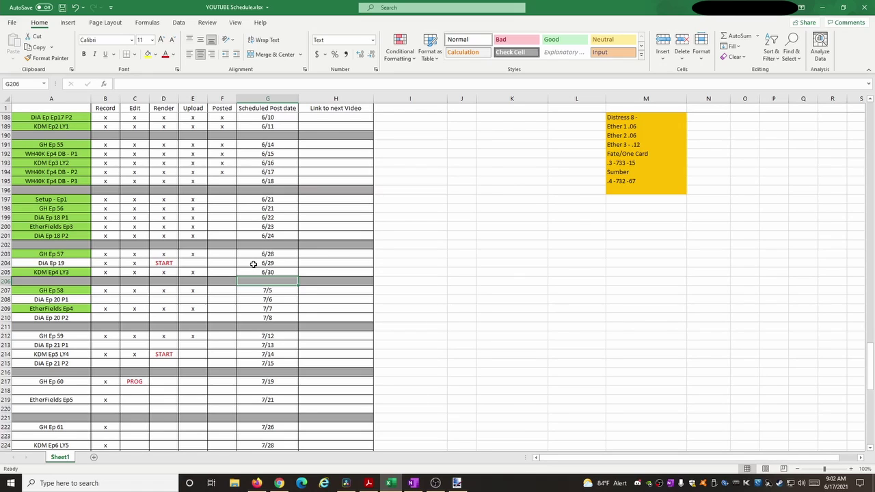
left_click_drag(219, 200, 245, 317)
left_click(245, 317)
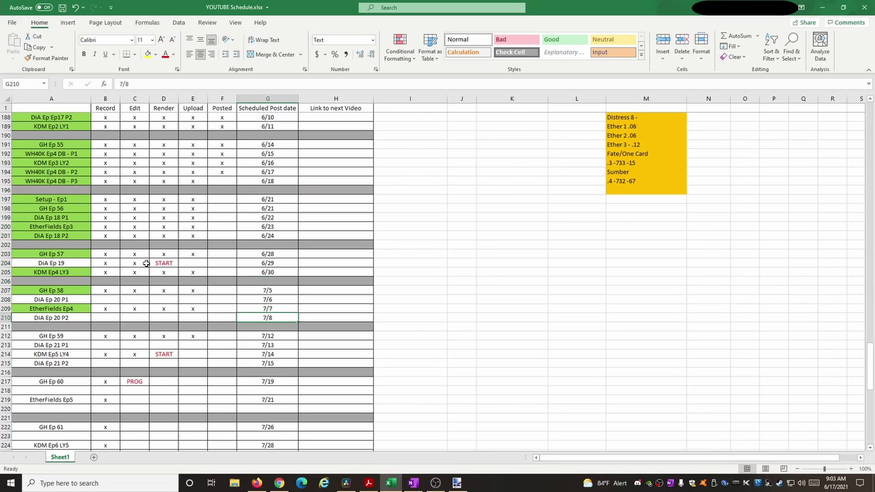
Review the schedule through August and compare the production status of KDM Ep4 LY3 and EtherFields Ep5.
scroll(246, 349, "down", 2)
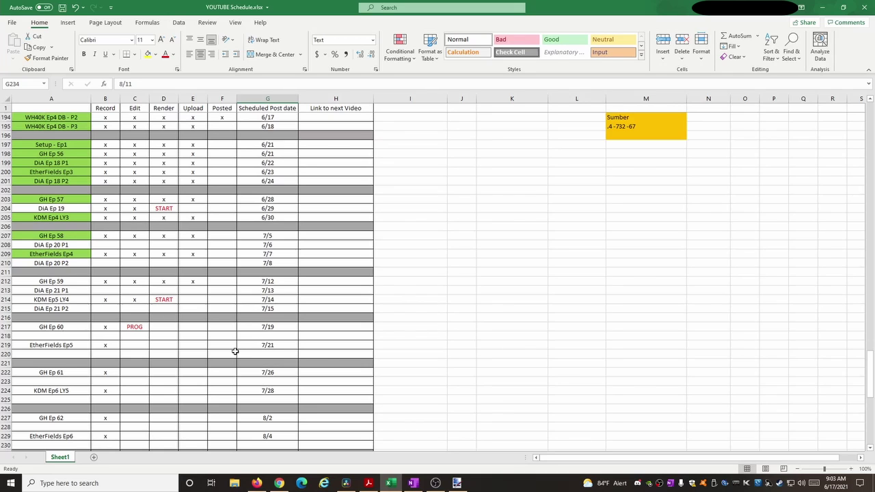
scroll(234, 351, "down", 6)
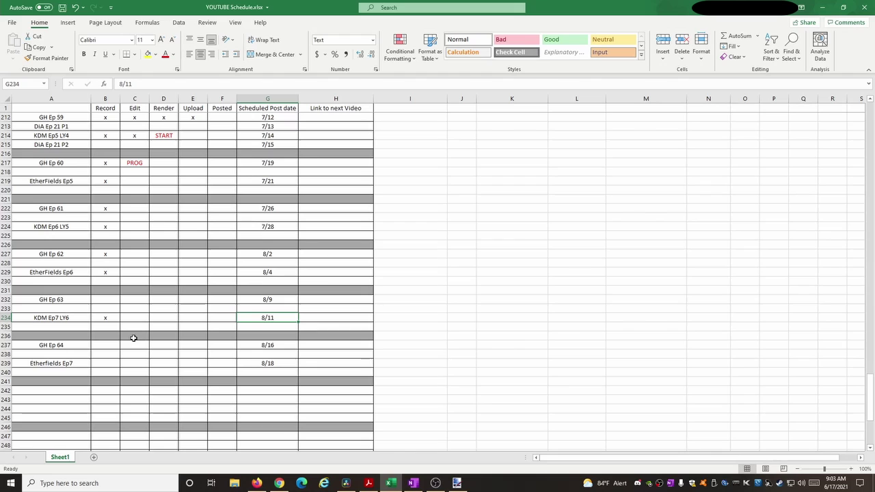
scroll(223, 279, "up", 4)
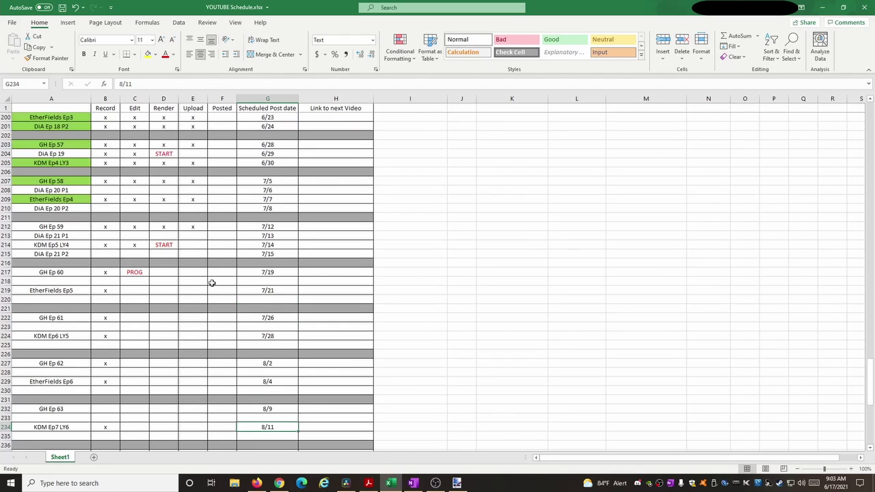
scroll(188, 219, "up", 1)
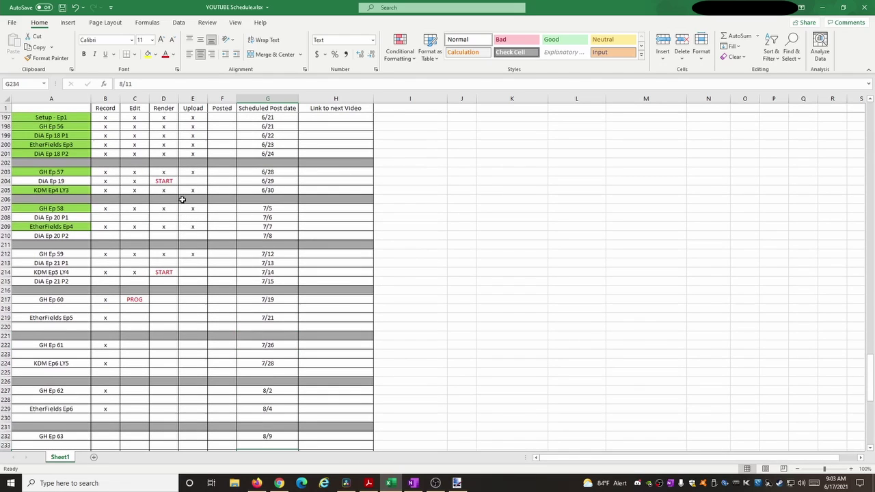
left_click_drag(48, 190, 164, 191)
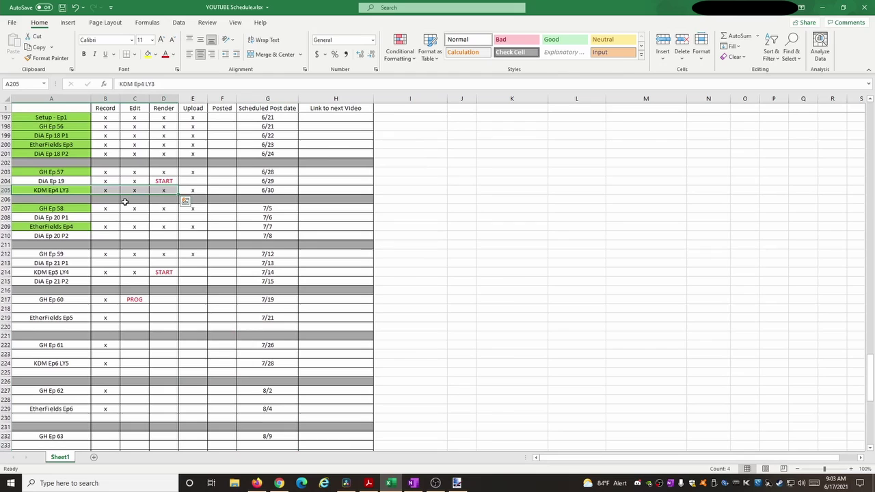
left_click_drag(41, 319, 169, 319)
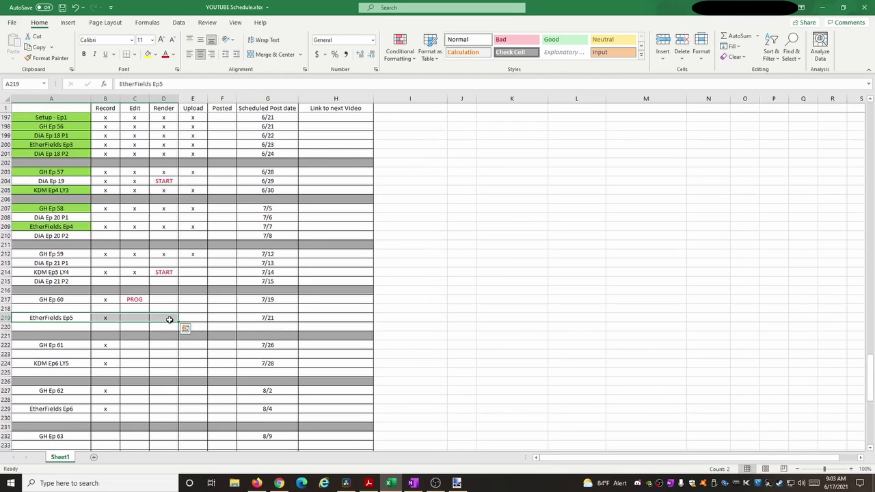
left_click(235, 292)
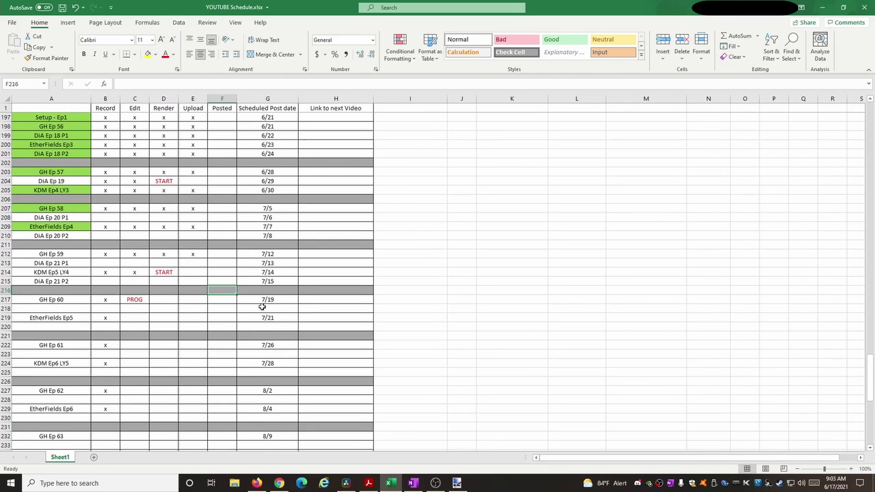
Check the Upload column for the 6/21 to 6/24 episodes and DiA Ep 18 P1's status and post date.
scroll(261, 308, "up", 2)
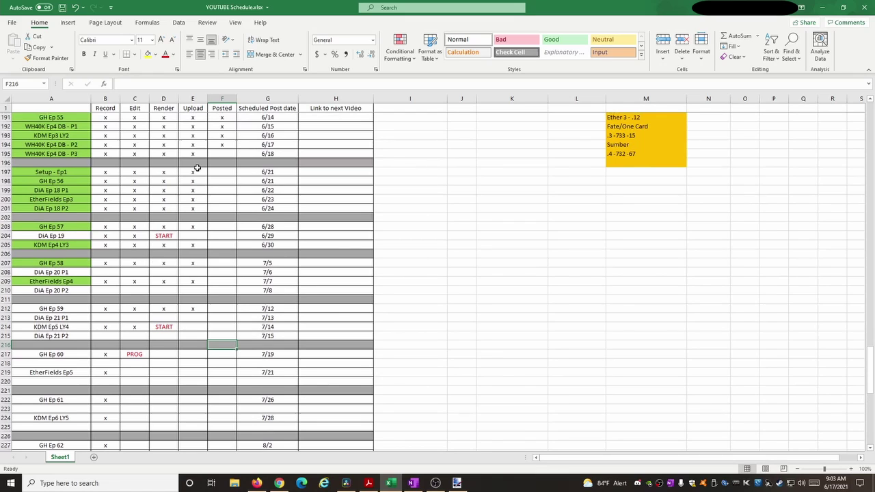
left_click_drag(196, 171, 202, 212)
left_click_drag(61, 190, 239, 197)
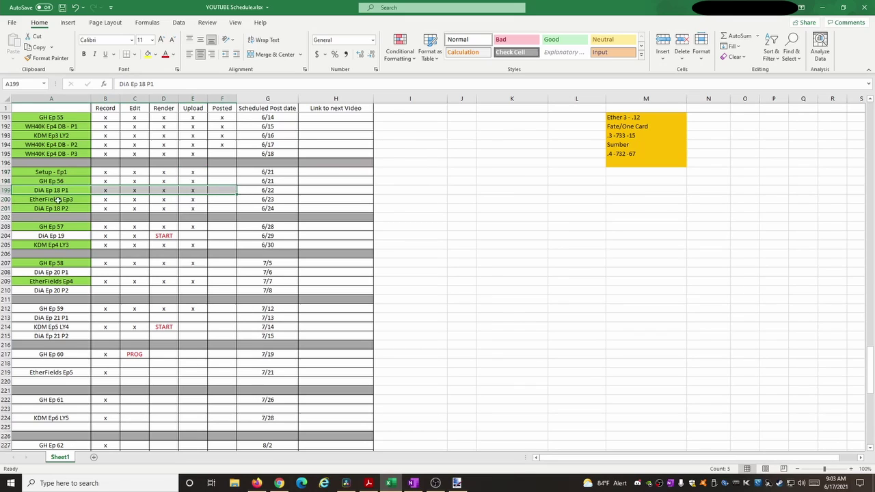
left_click_drag(62, 190, 225, 187)
left_click_drag(75, 189, 295, 191)
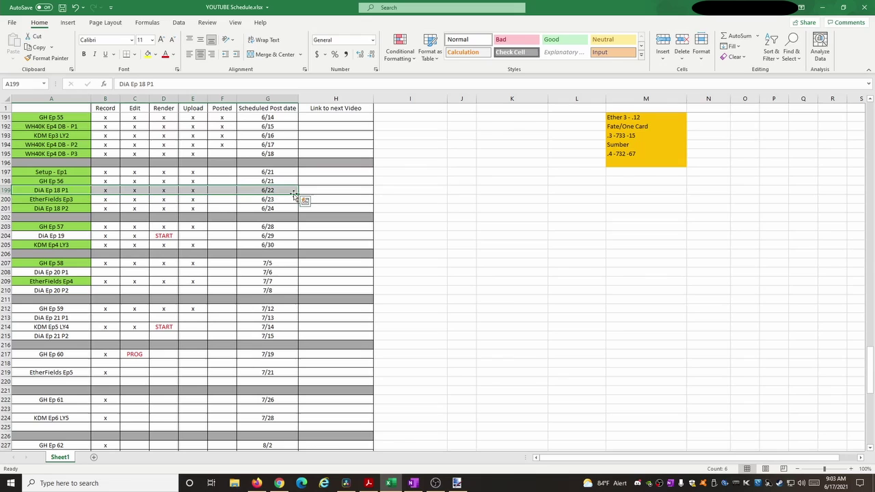
left_click(335, 254)
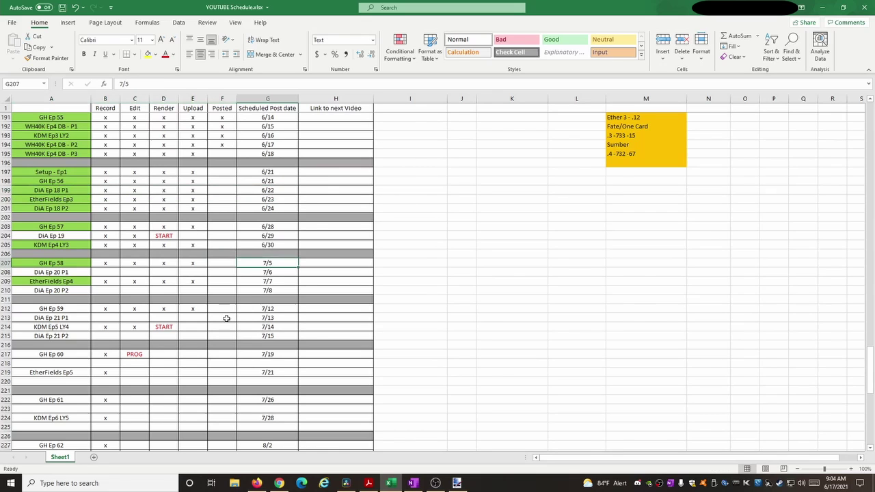
Switch to YouTube Studio and review the visibility and dates of the channel's scheduled and published uploads.
scroll(410, 274, "up", 7)
left_click(821, 7)
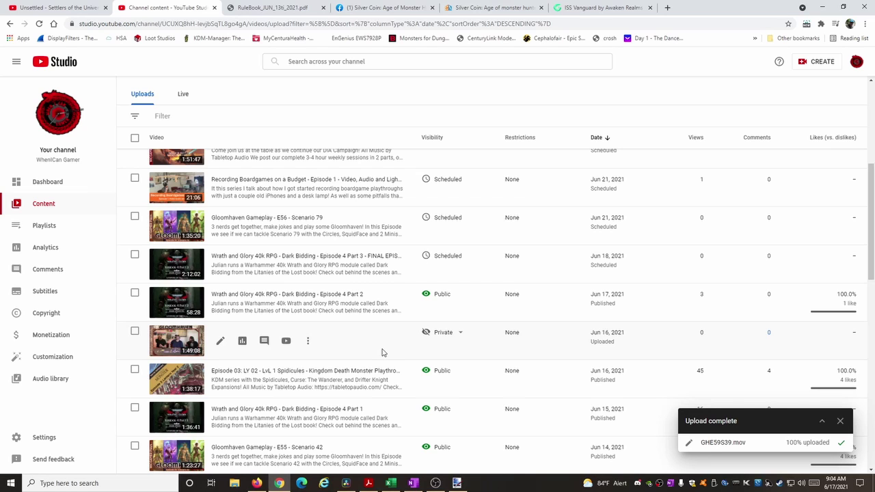
scroll(382, 353, "up", 2)
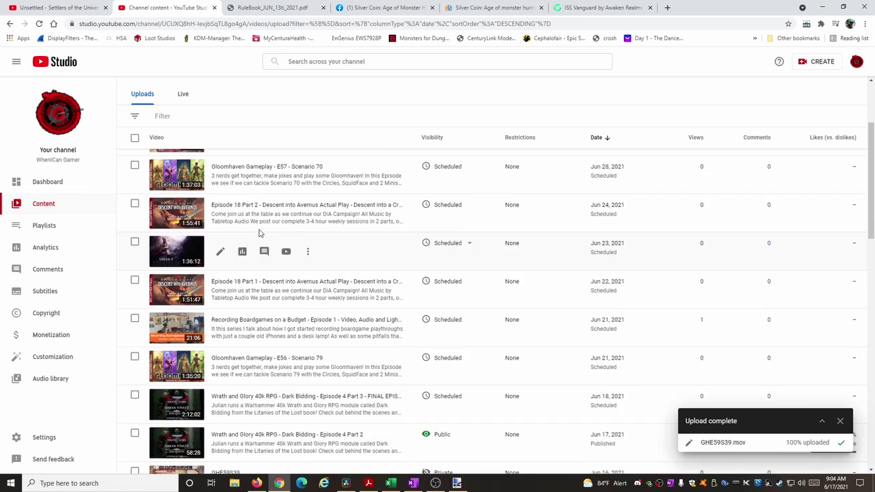
scroll(259, 233, "up", 3)
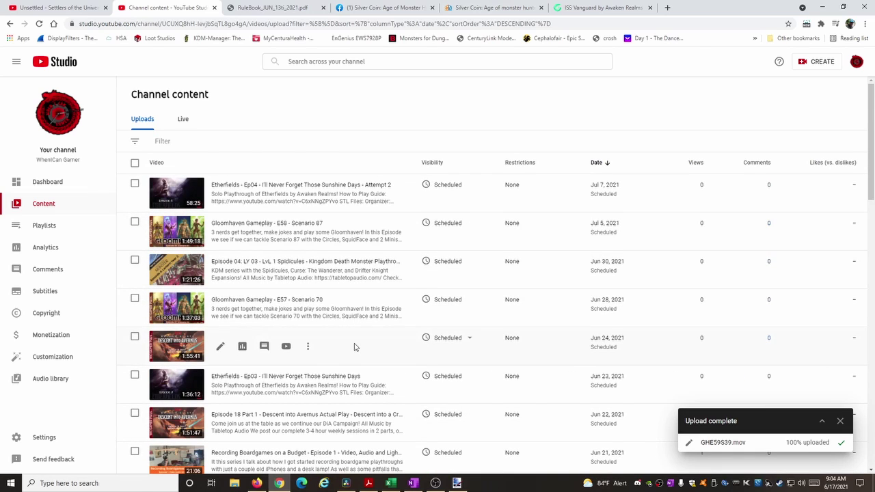
scroll(355, 347, "down", 3)
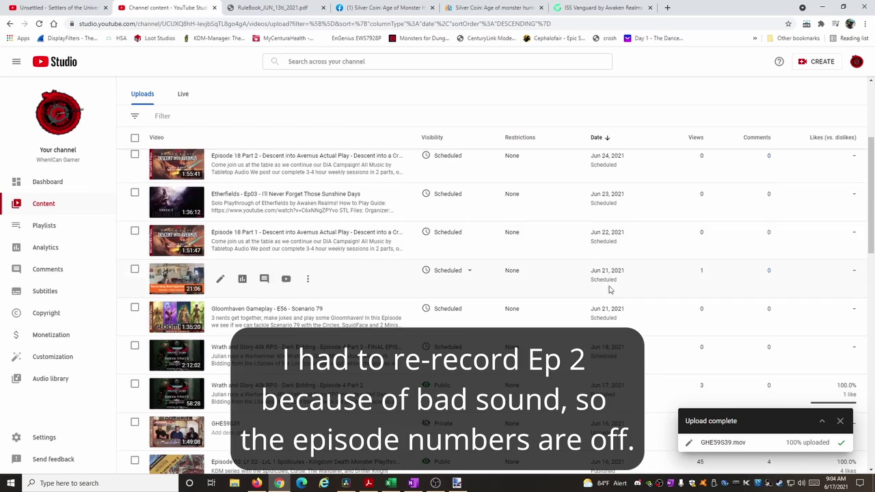
View the video upload dialog and close it without selecting any files.
left_click(810, 63)
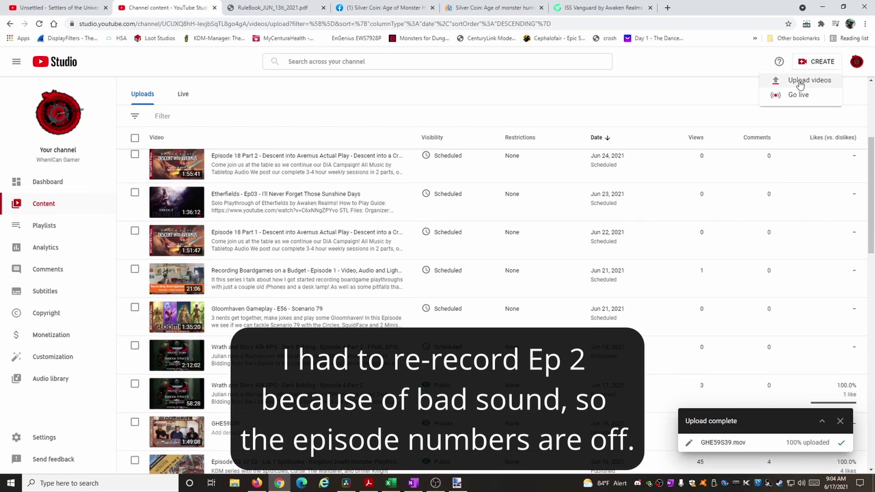
left_click(809, 81)
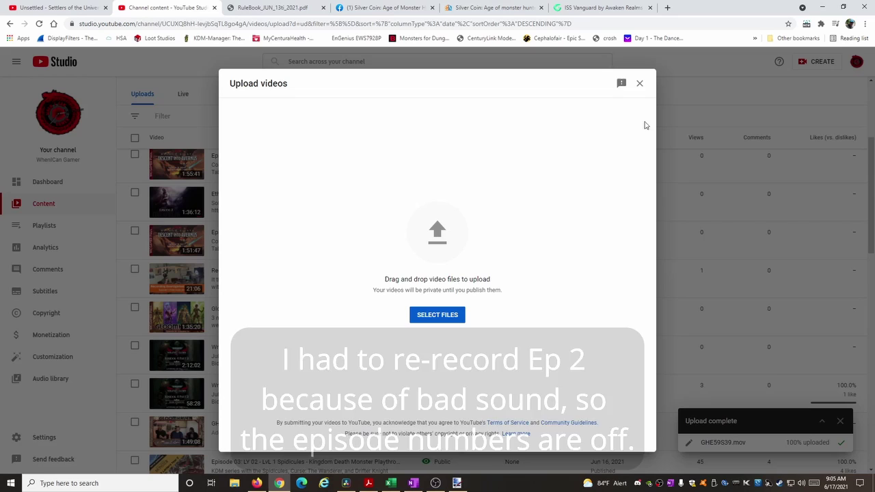
left_click(639, 83)
Dismiss the upload notice for GHE59S39.mov in the channel content list.
scroll(443, 322, "down", 2)
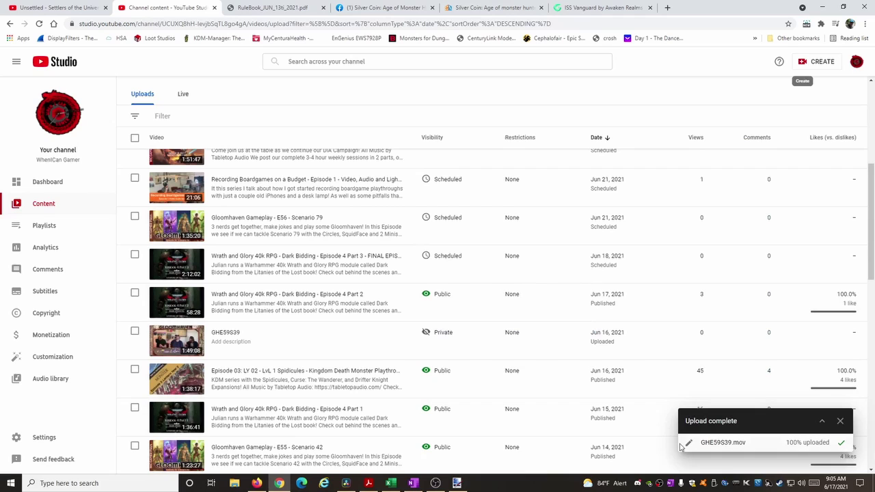
left_click(840, 421)
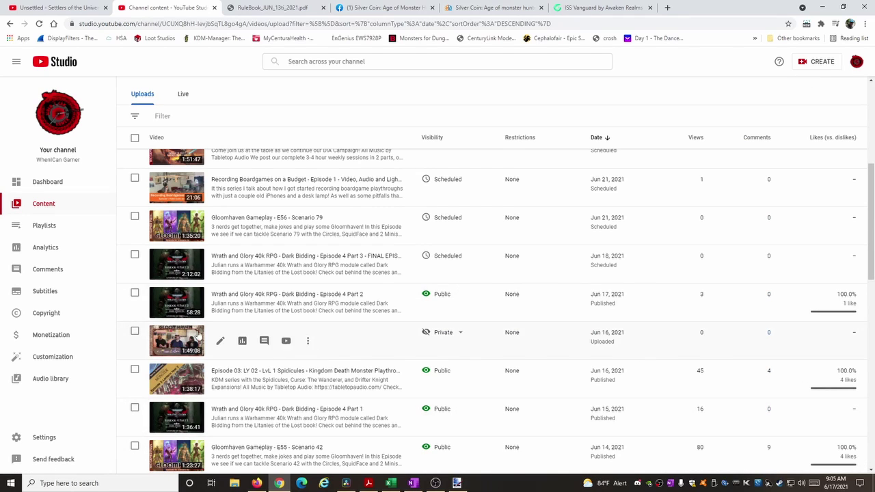
scroll(354, 336, "up", 4)
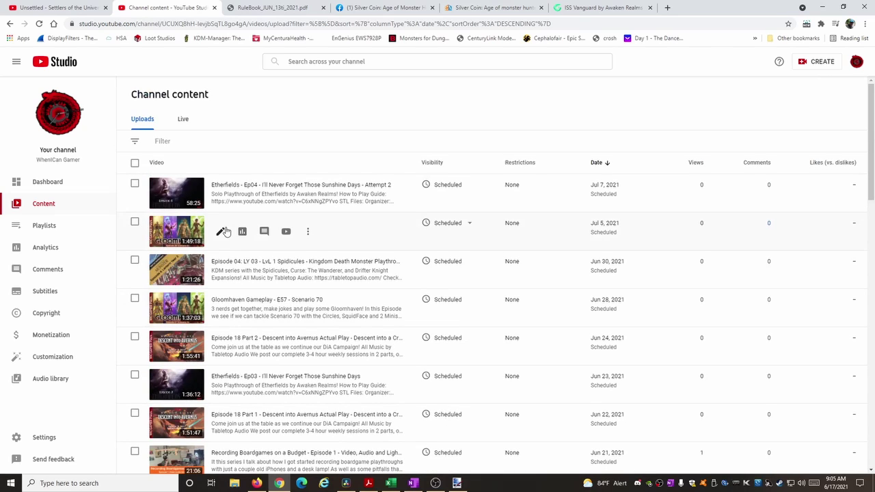
Open the details of the Gloomhaven video scheduled for Jul 5, 2021 in a separate browser tab and copy its title.
right_click(237, 233)
left_click(259, 238)
scroll(280, 350, "down", 4)
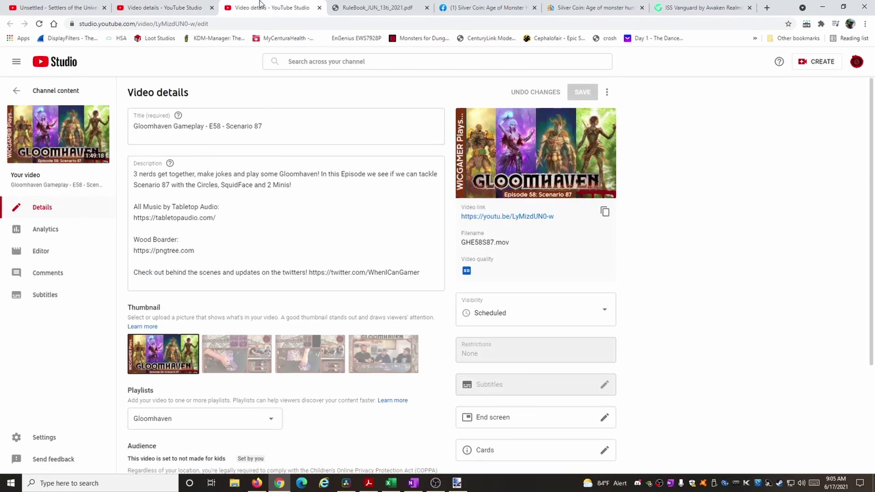
left_click_drag(276, 121, 103, 119)
key("ctrl+c")
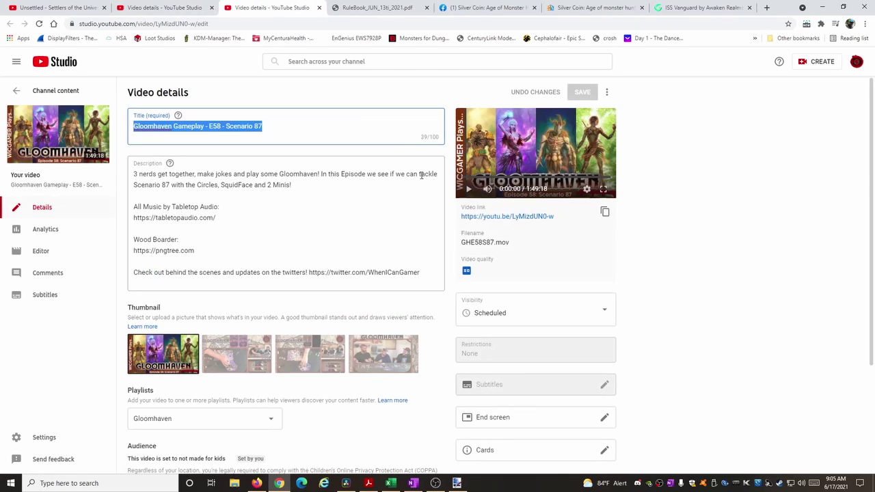
Replace the title of the GHE59S39 video with the copied one, edited to "Gloomhaven Gameplay - E59 - Scenario 39".
left_click(156, 8)
left_click_drag(221, 124, 117, 121)
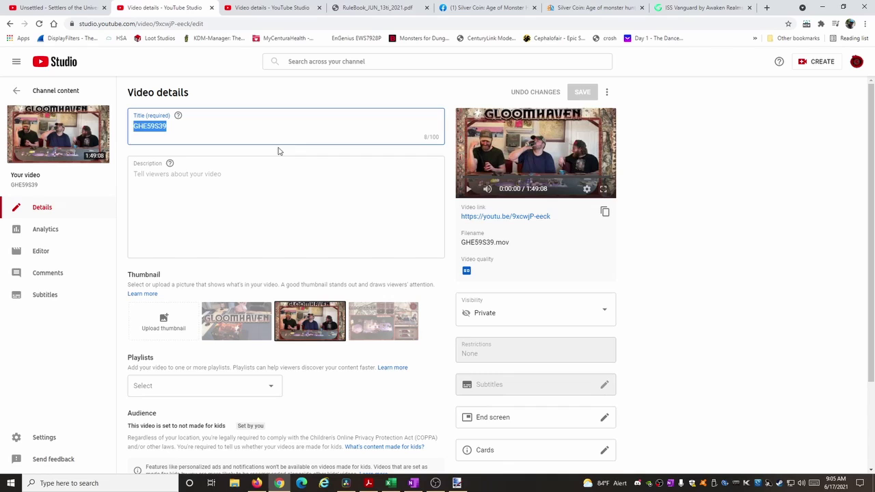
key("ctrl+v")
left_click(221, 127)
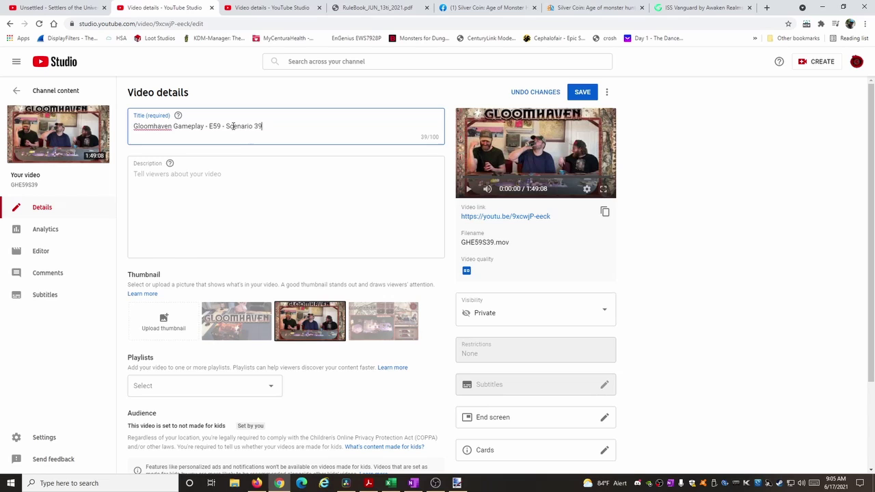
Copy the full description from the E58 video into the empty description of the E59 video.
left_click(270, 8)
left_click(238, 186)
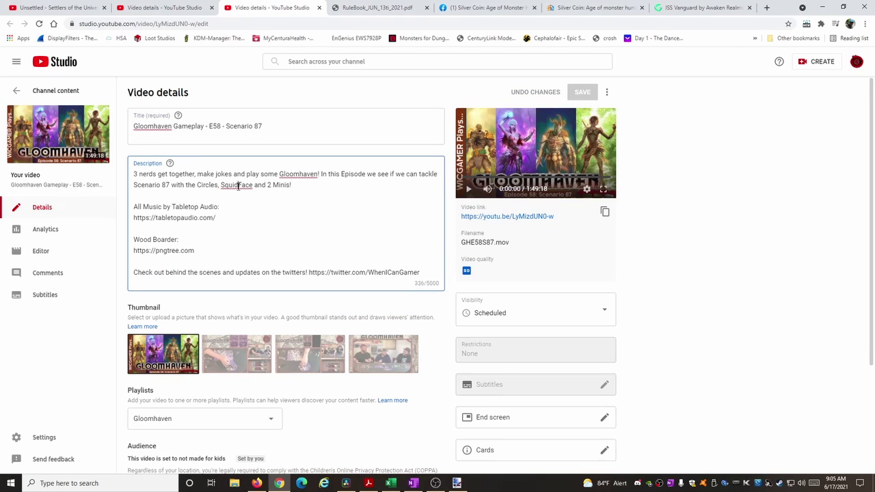
key("ctrl+a")
key("ctrl+c")
left_click(164, 7)
left_click(217, 197)
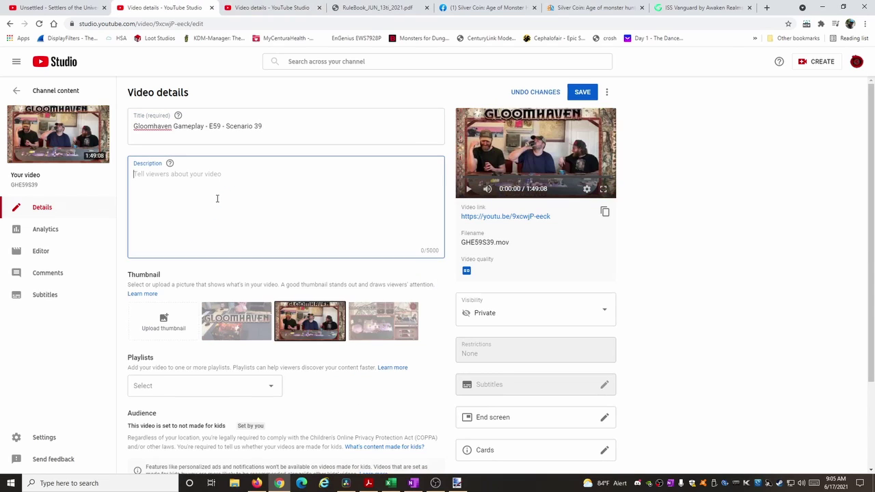
key("ctrl+v")
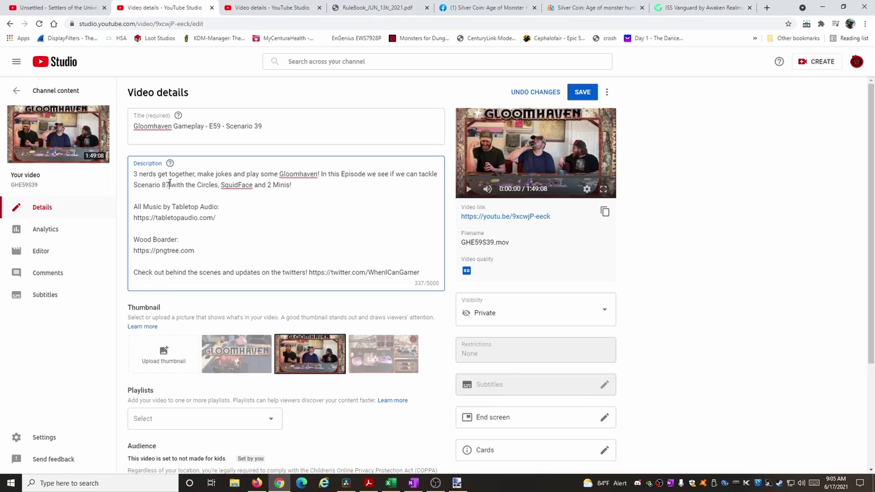
Change the scenario number in the E59 video's description to 39.
key("BackSpace")
key("BackSpace")
type("39")
Review the E59 description's character line, Tabletop Audio music credit, Wood Boarder credit and Twitter line.
left_click_drag(198, 186, 322, 196)
left_click(266, 186)
left_click_drag(196, 185, 302, 192)
left_click(304, 195)
left_click_drag(225, 218, 134, 199)
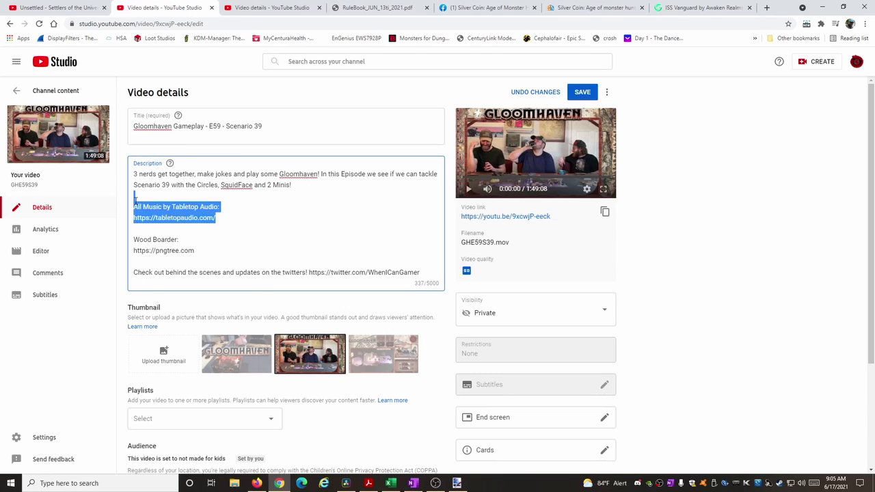
left_click(242, 248)
left_click_drag(219, 220, 137, 207)
scroll(221, 233, "down", 1)
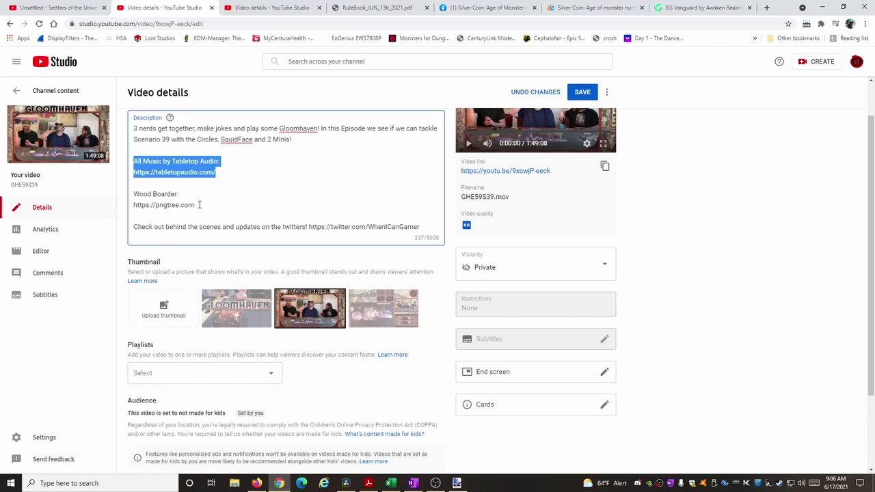
left_click_drag(197, 205, 134, 193)
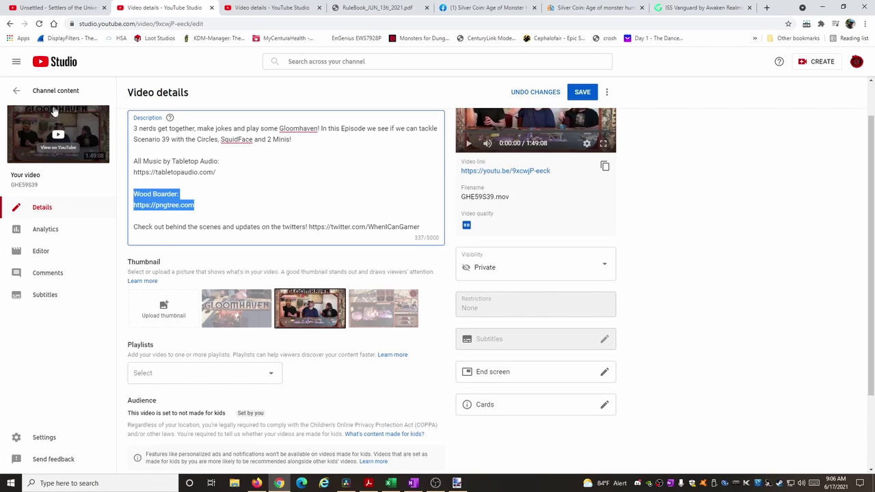
left_click(199, 206)
left_click_drag(200, 206, 136, 194)
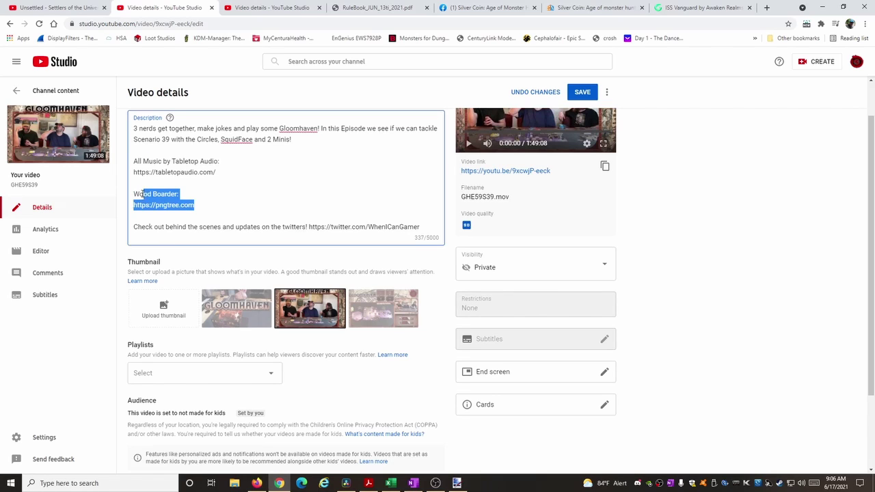
left_click(229, 210)
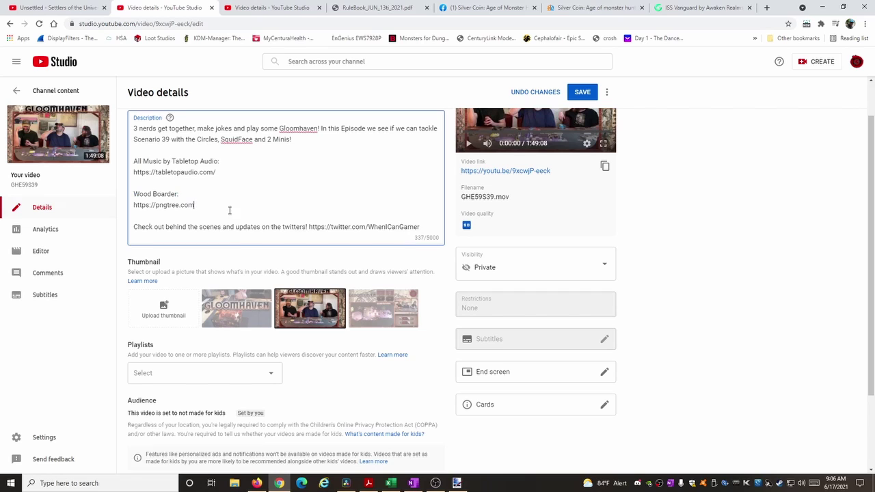
key("ctrl+a")
left_click(258, 225)
scroll(280, 216, "up", 1)
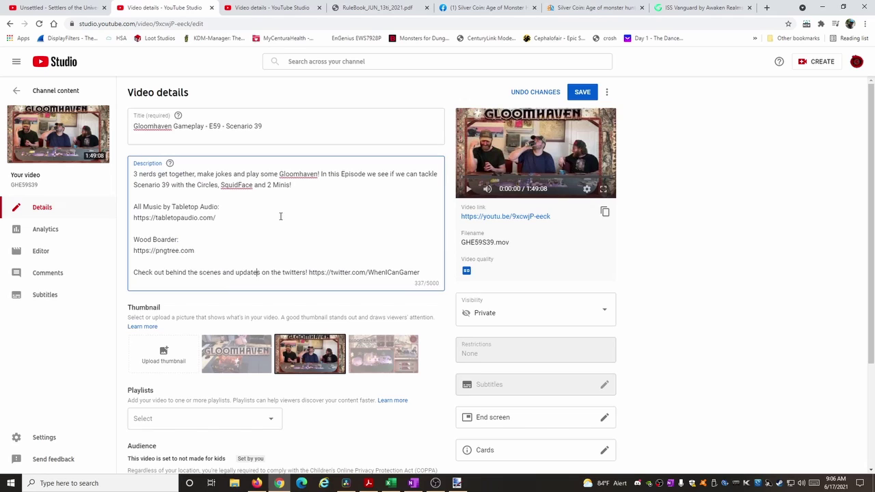
Switch to paint.net, open the Gloomhaven thumbnail file ^TEMPLATE.pdn and maximize the window.
scroll(308, 217, "down", 3)
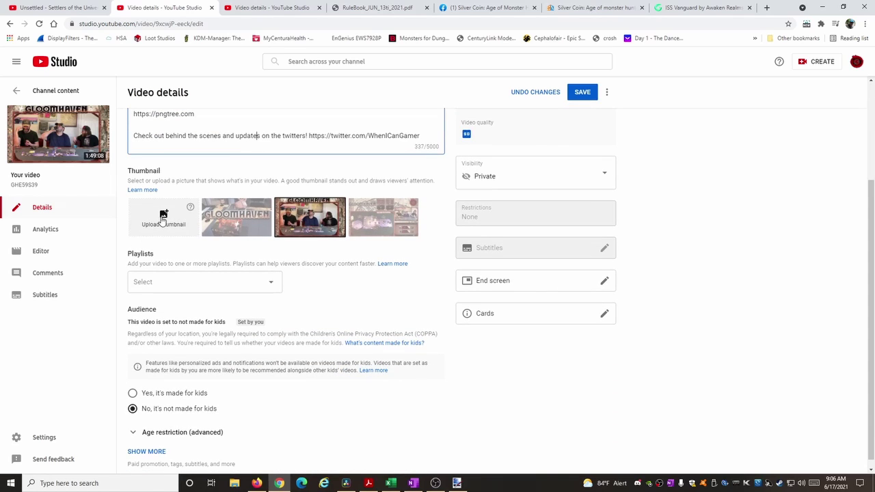
left_click(457, 482)
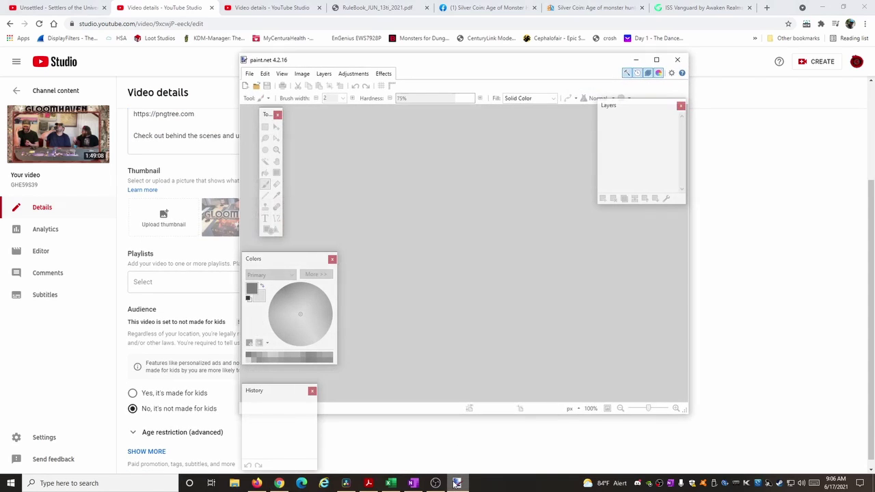
left_click(256, 86)
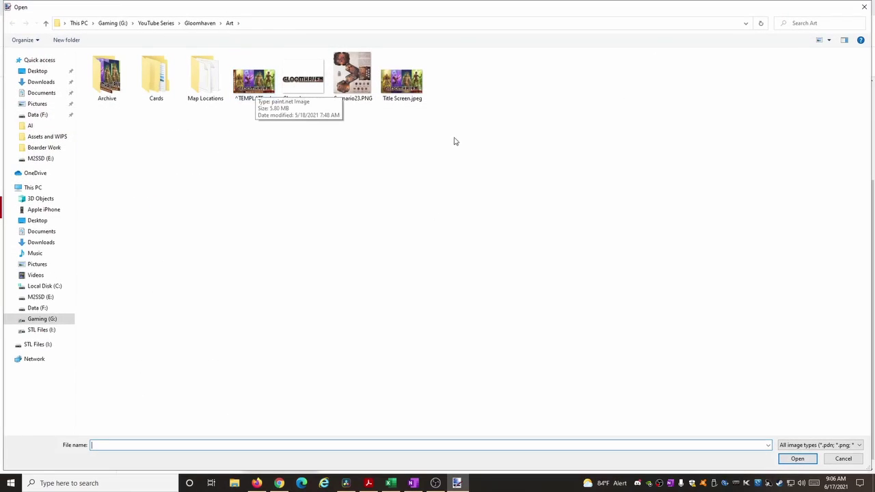
double_click(256, 82)
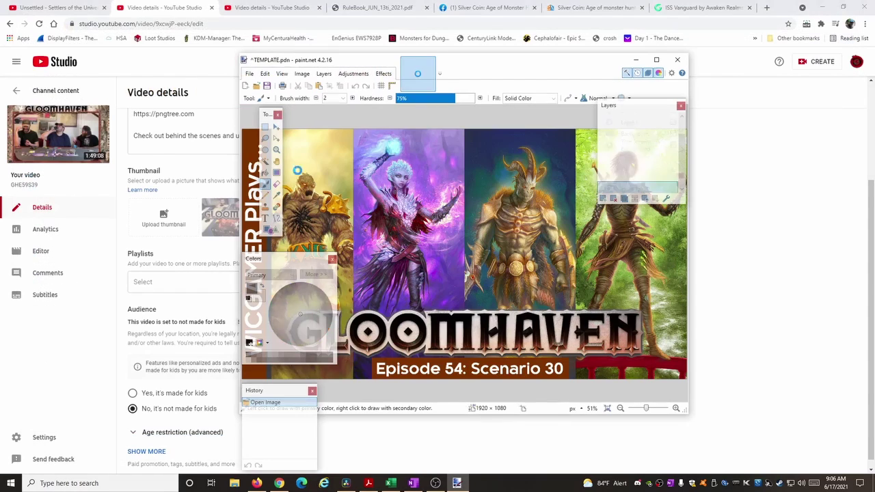
left_click(657, 60)
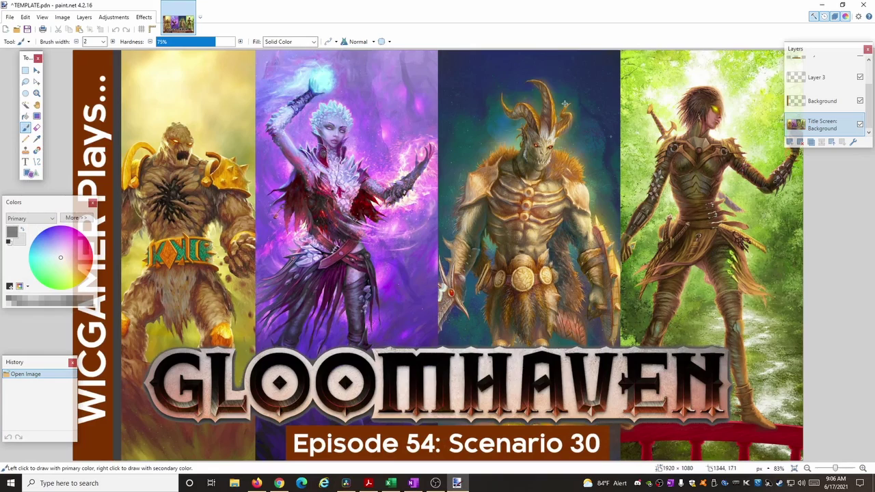
Hide and show the Title Screen, Background and Layer 3 layers in turn to check what each contains.
left_click(813, 105)
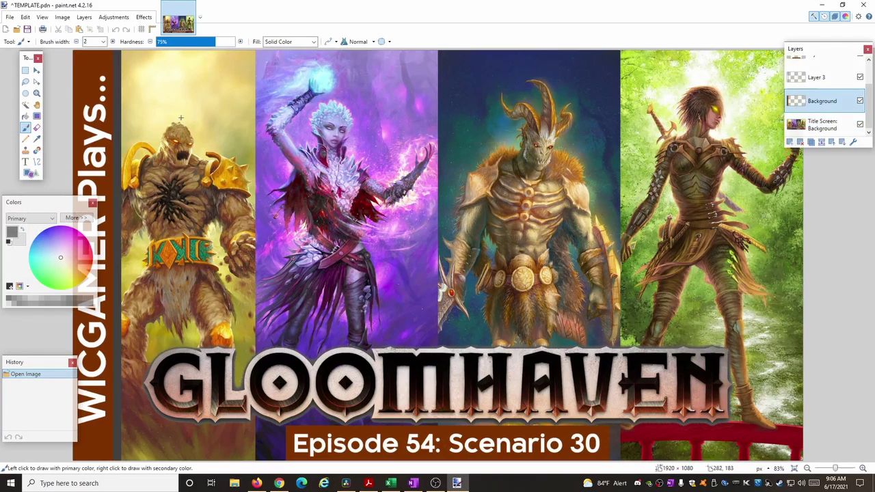
left_click(860, 124)
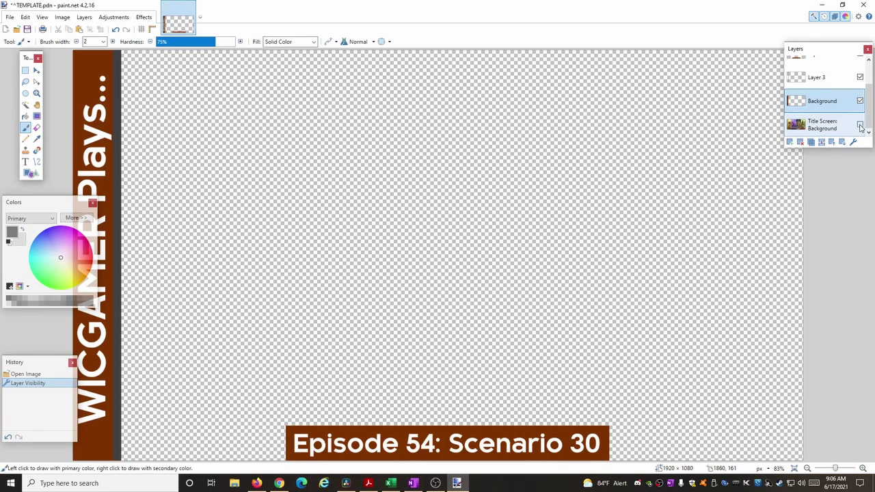
left_click(860, 125)
left_click(860, 101)
left_click(860, 102)
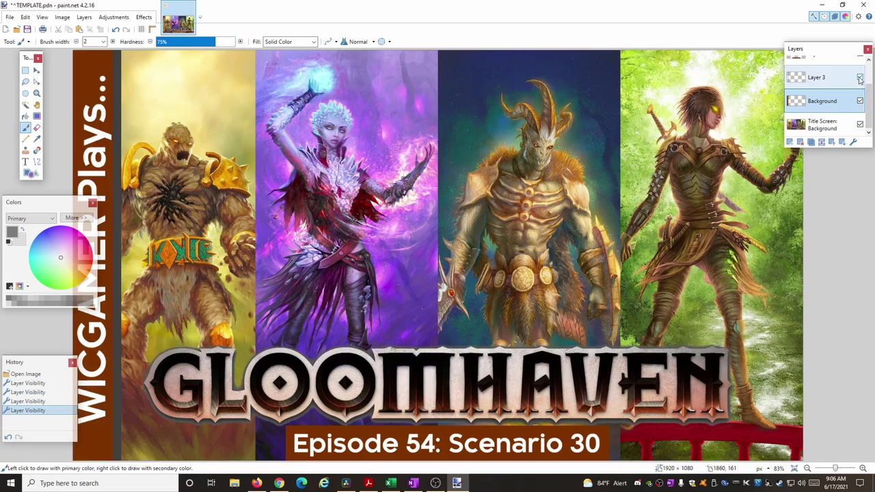
left_click(860, 77)
left_click(859, 78)
Select the topmost layer and set up the Text tool with the Kaleko205W00-Bold font, size 72 and white colour.
scroll(869, 116, "up", 3)
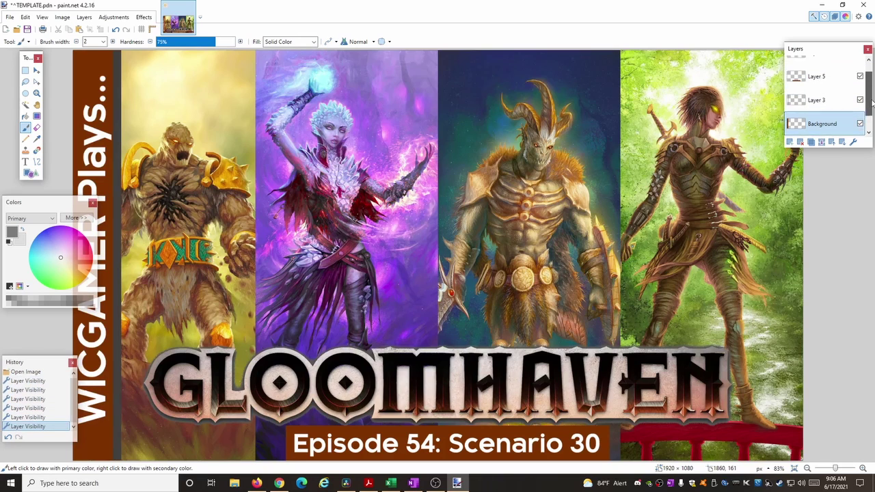
left_click(823, 67)
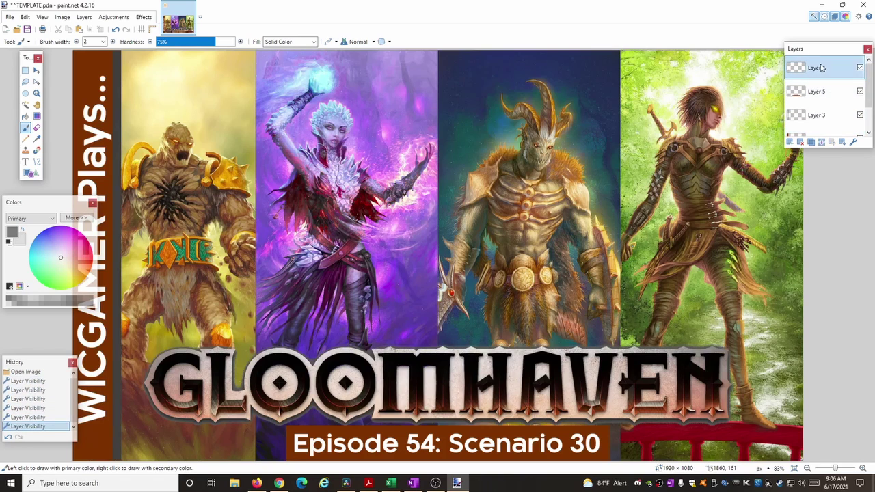
left_click(26, 162)
left_click(89, 42)
scroll(90, 205, "down", 20)
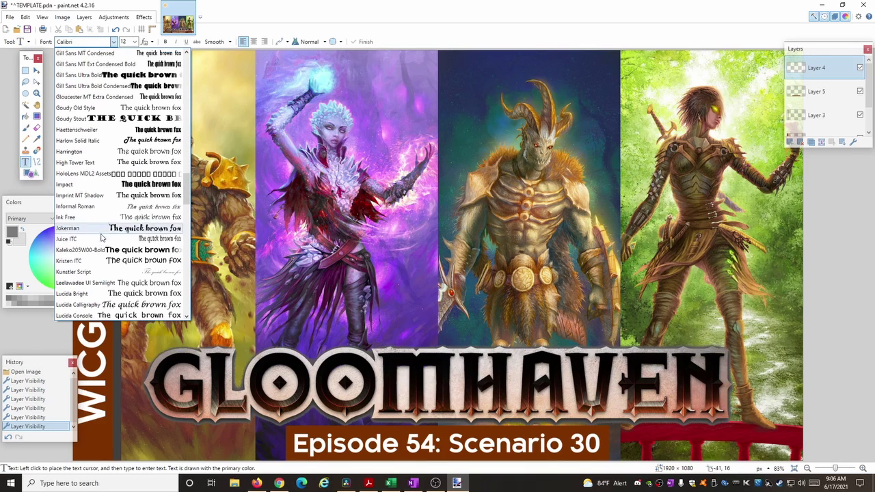
left_click(102, 250)
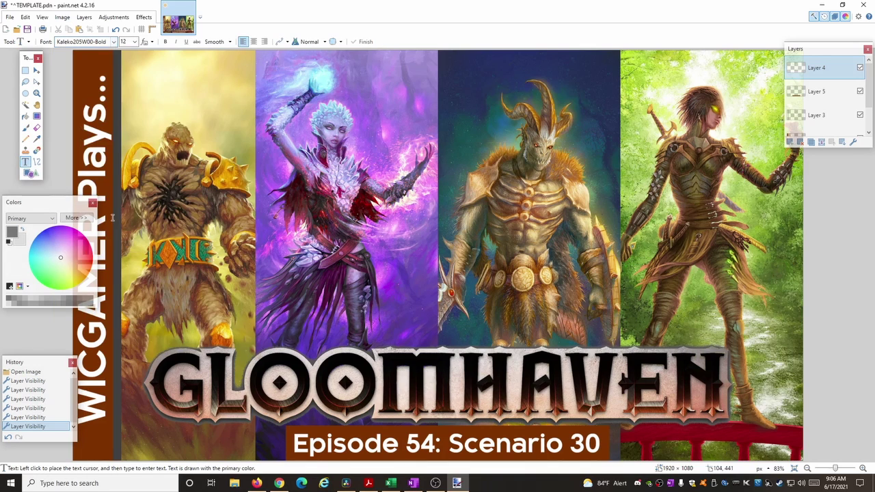
left_click(135, 41)
left_click(127, 160)
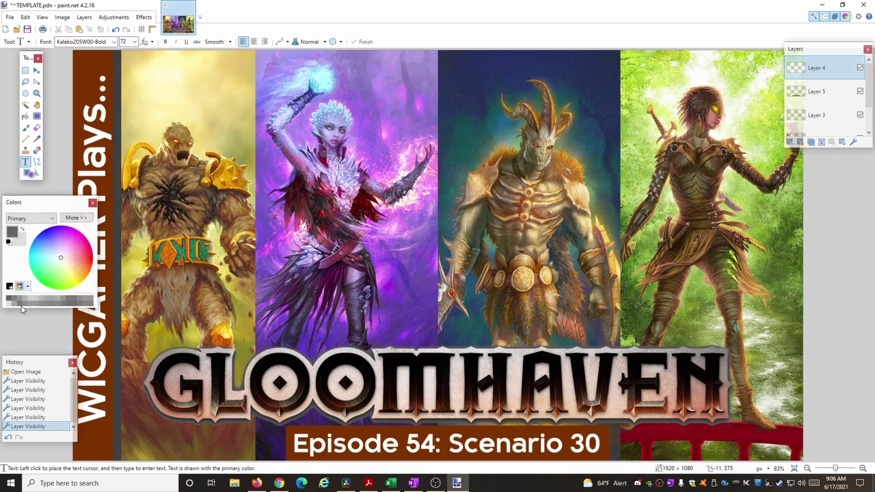
left_click(8, 302)
Add the text "Episode 59: Scenario 39" above the Gloomhaven logo, checking the episode number against the video title in YouTube Studio.
left_click(285, 318)
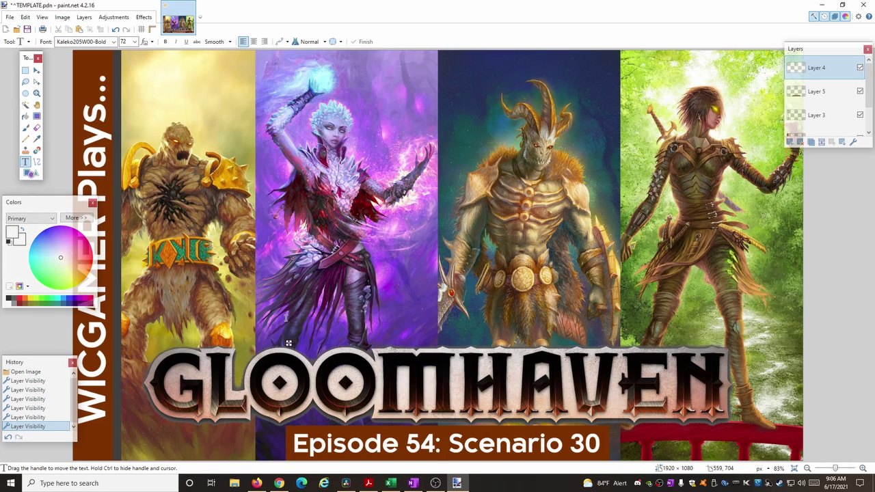
type("Episode")
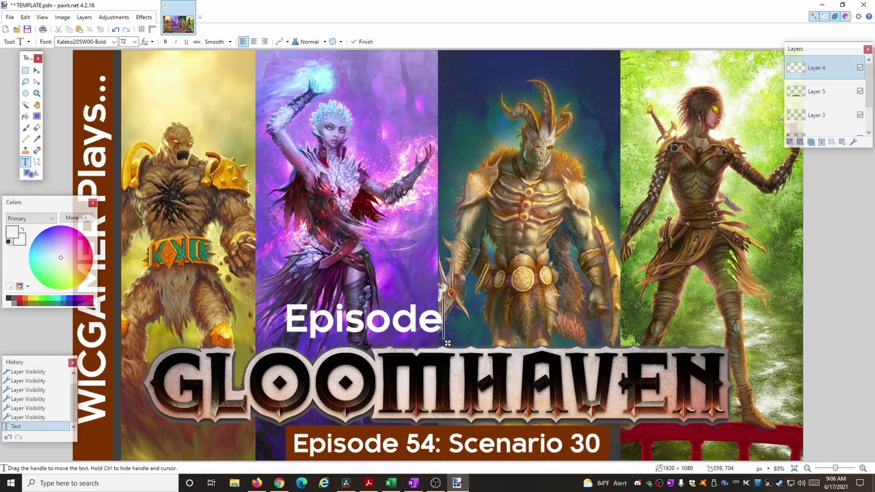
key("alt+Tab")
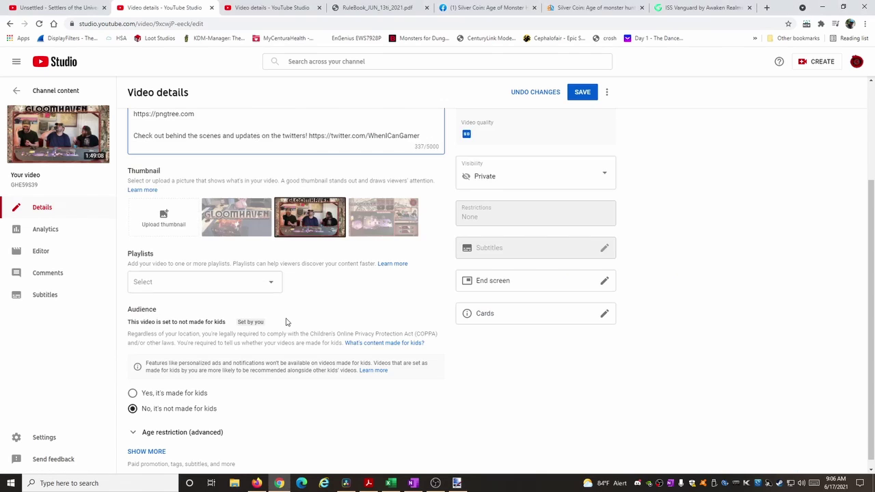
scroll(287, 321, "up", 2)
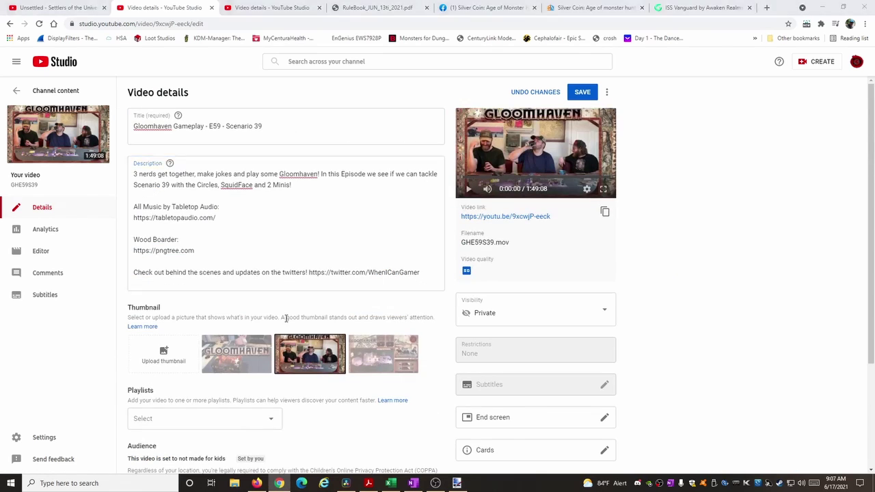
key("alt+Tab")
type("5")
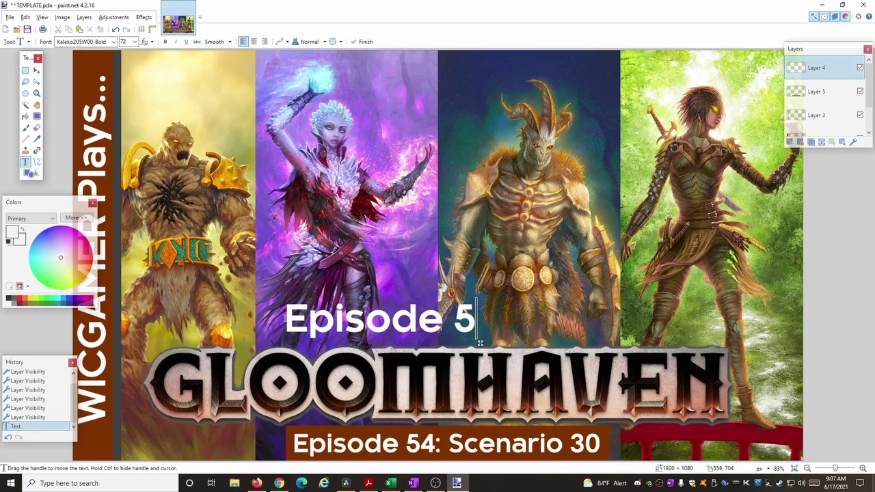
type("9: Scenario 39")
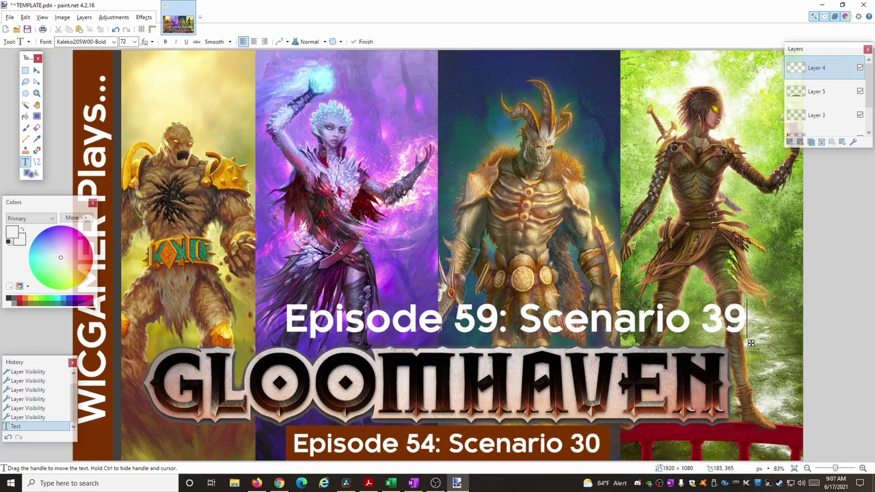
Set the new episode text's font size to 48, commit it and activate the Rectangle Select tool.
left_click(135, 42)
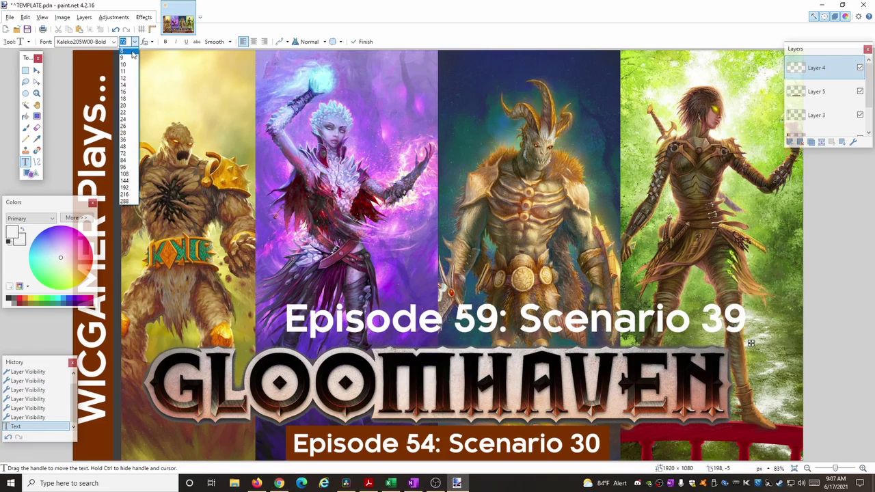
left_click(127, 146)
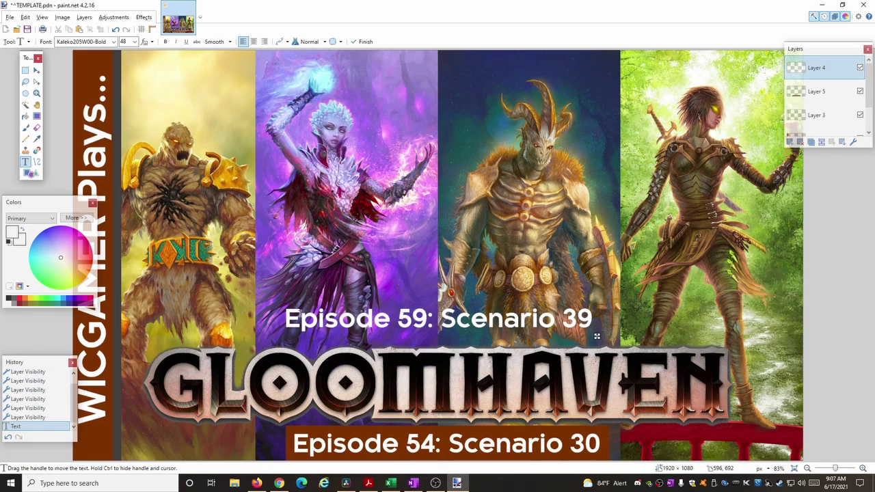
left_click(345, 250)
left_click(24, 72)
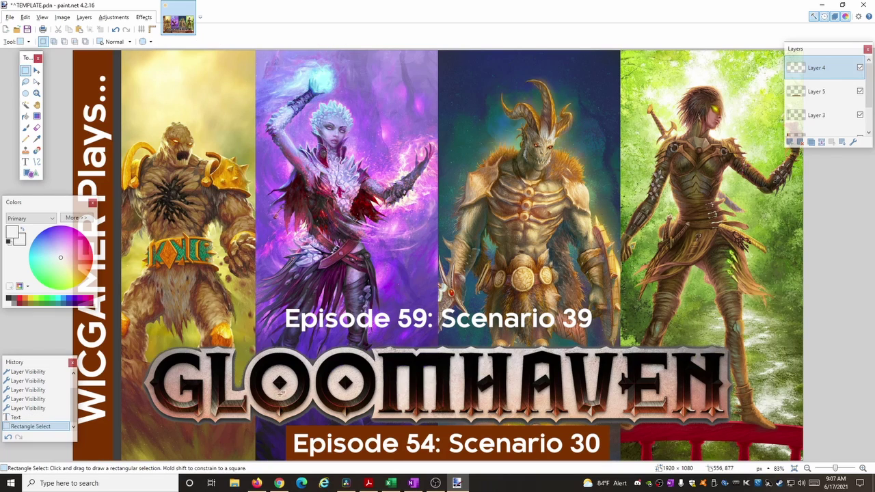
Erase the old "Episode 54: Scenario 30" text and move the "Episode 59: Scenario 39" text onto the brown banner below the logo.
left_click_drag(264, 406, 657, 463)
key("Delete")
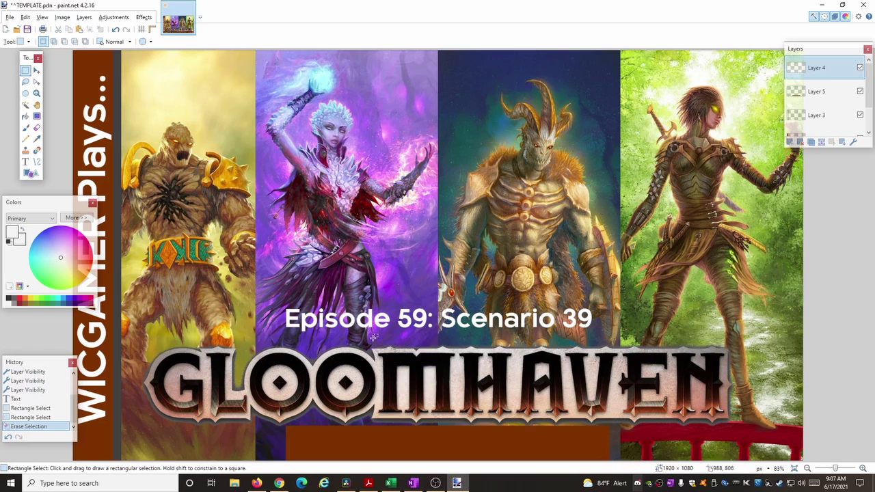
left_click_drag(235, 283, 611, 343)
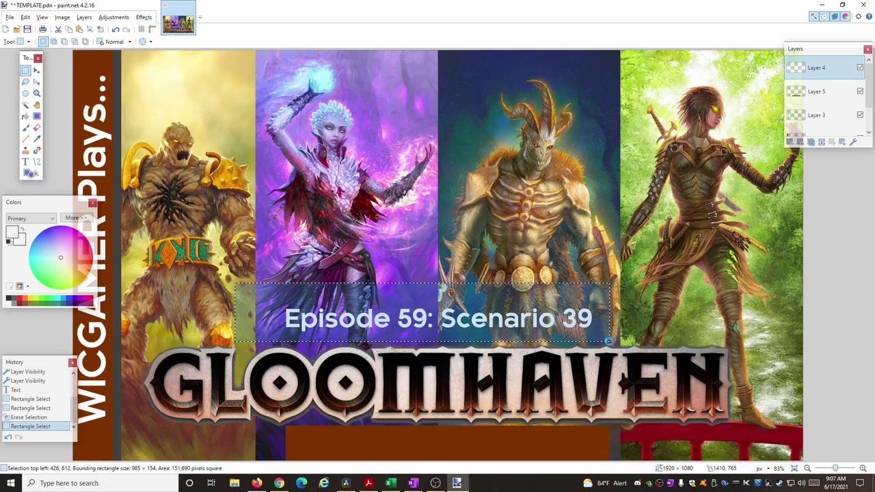
key("ctrl+x")
key("ctrl+v")
left_click_drag(550, 310, 558, 435)
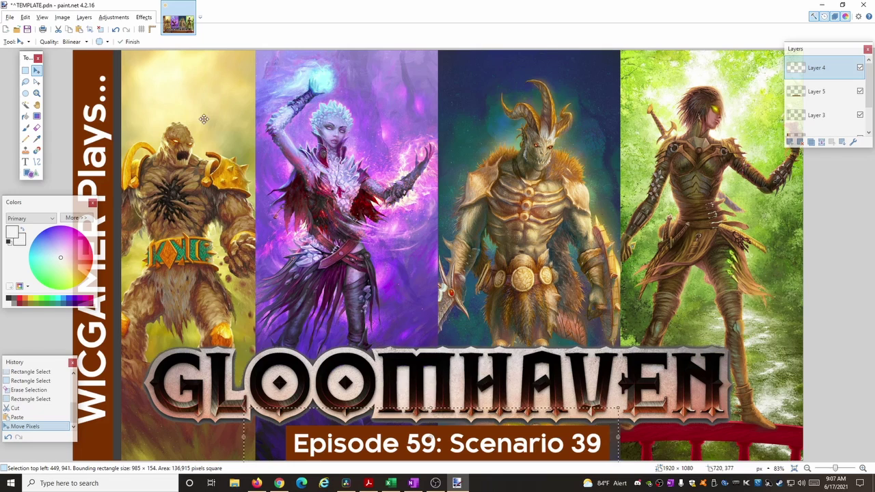
Save the thumbnail as a flattened JPEG named EP59.jpg in the Archive folder and close the image editor.
left_click(10, 16)
left_click(30, 80)
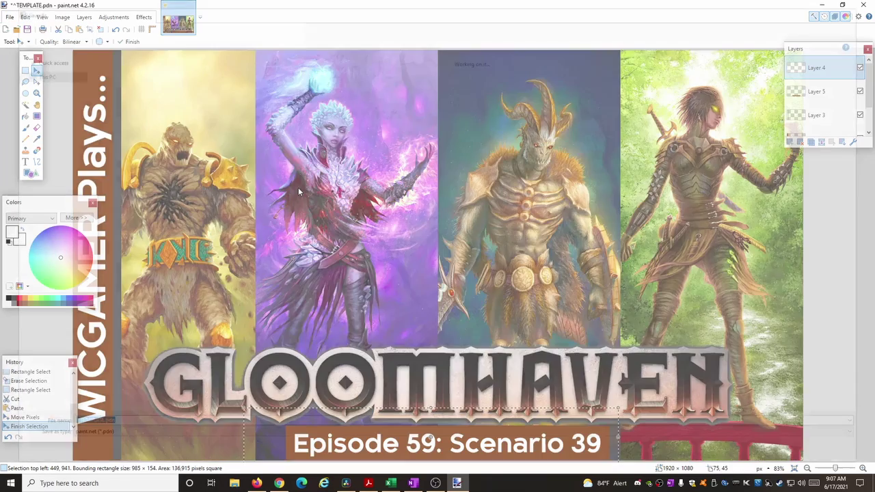
double_click(107, 75)
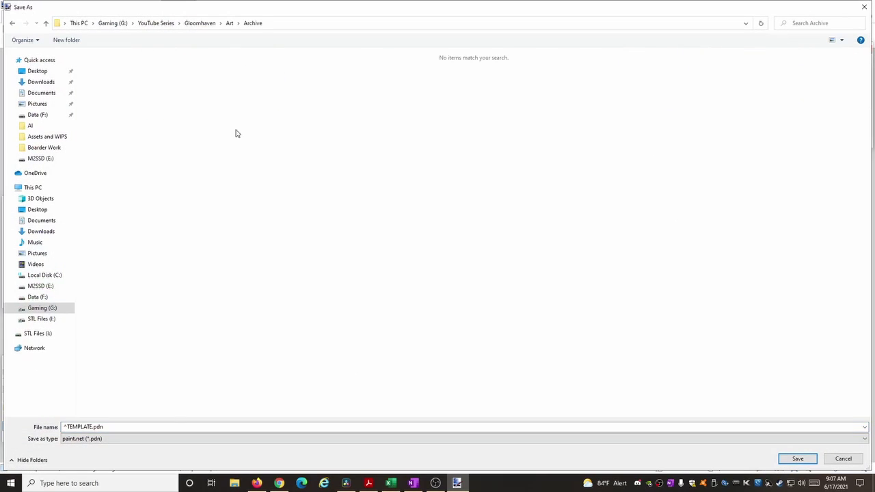
left_click(132, 439)
left_click(123, 365)
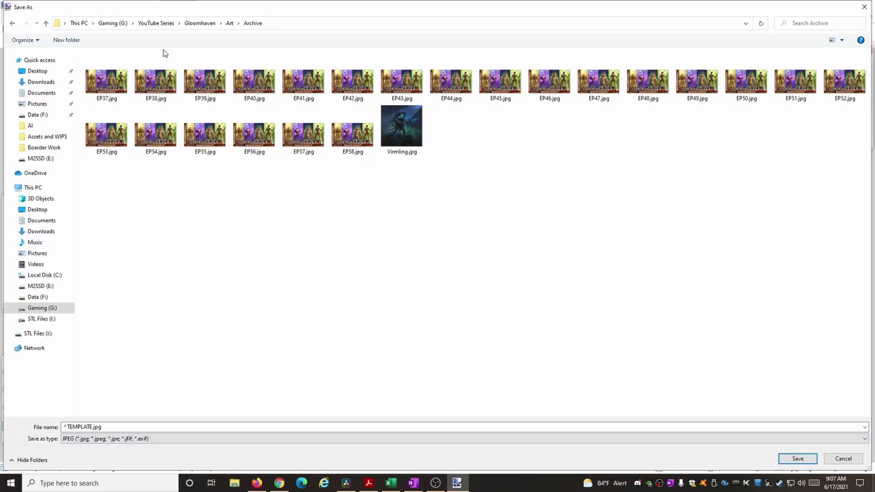
left_click(352, 133)
double_click(75, 427)
key("Return")
left_click(454, 314)
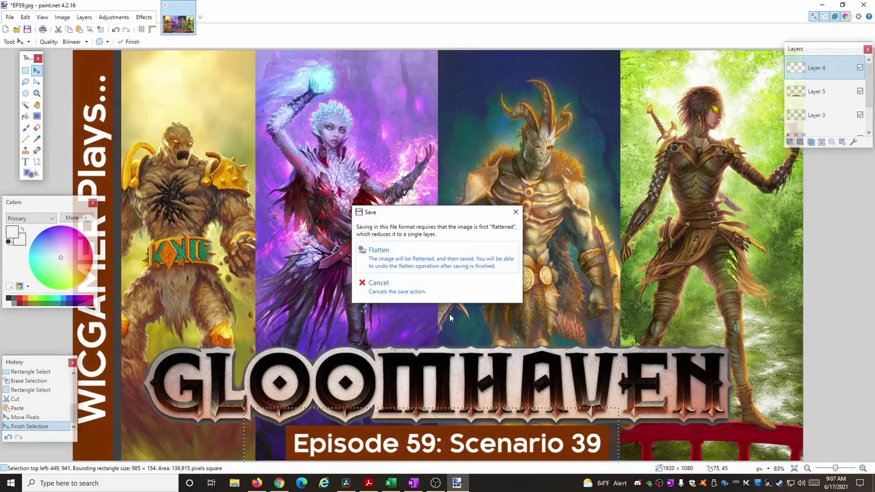
left_click(393, 249)
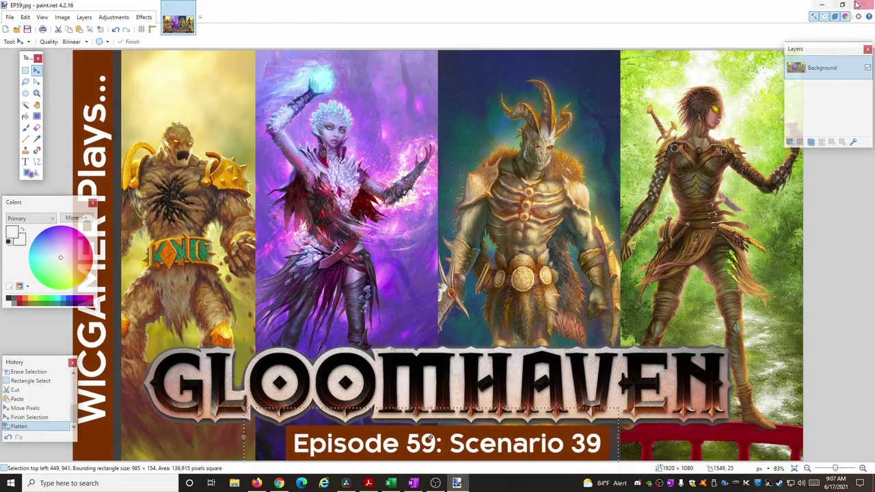
left_click(860, 5)
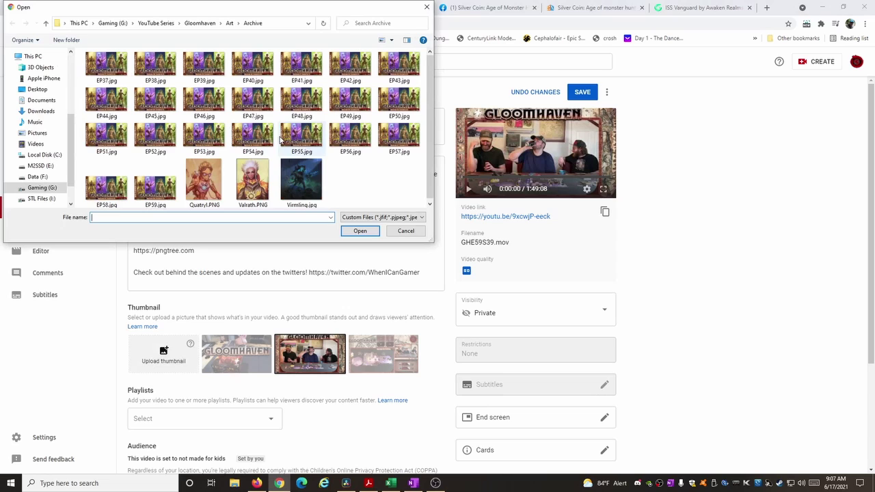
Upload EP59.jpg as the video's custom thumbnail in YouTube Studio and add the video to the Gloomhaven playlist.
double_click(155, 192)
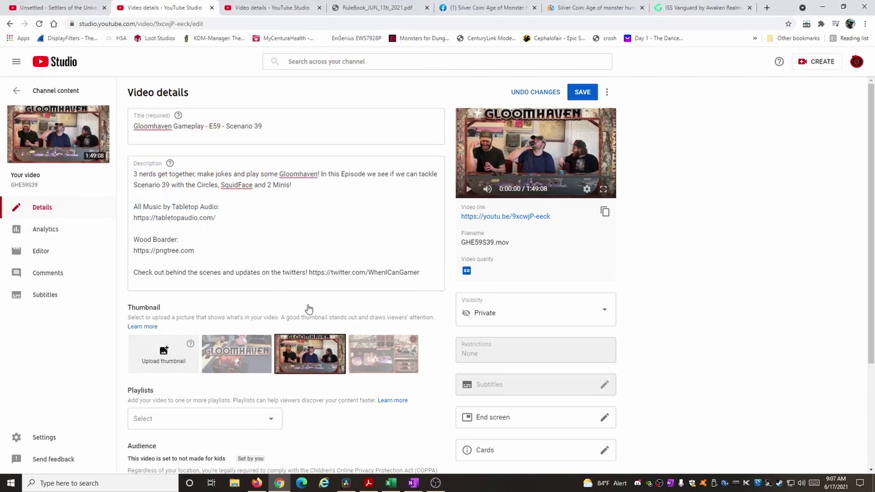
scroll(369, 260, "down", 1)
scroll(369, 260, "down", 2)
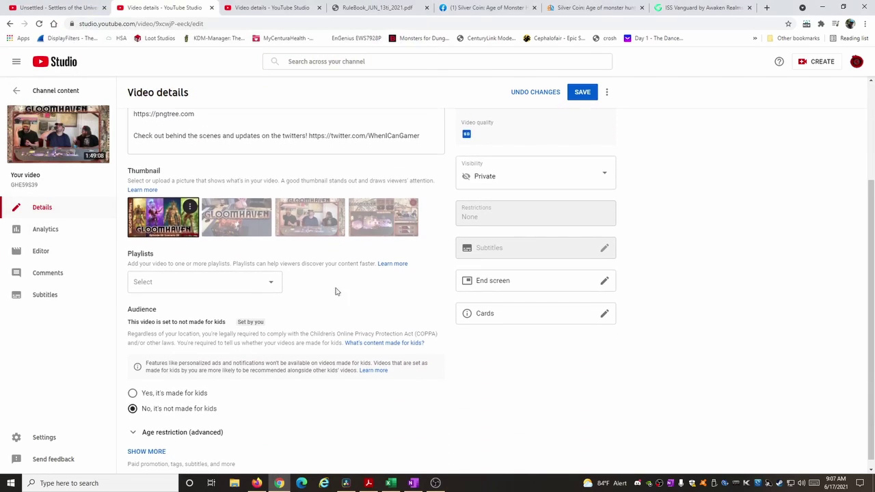
left_click(277, 283)
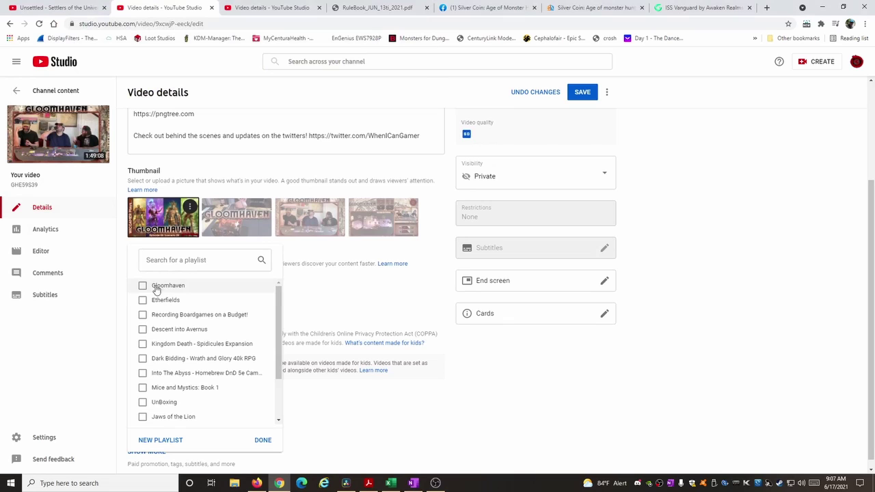
left_click(142, 286)
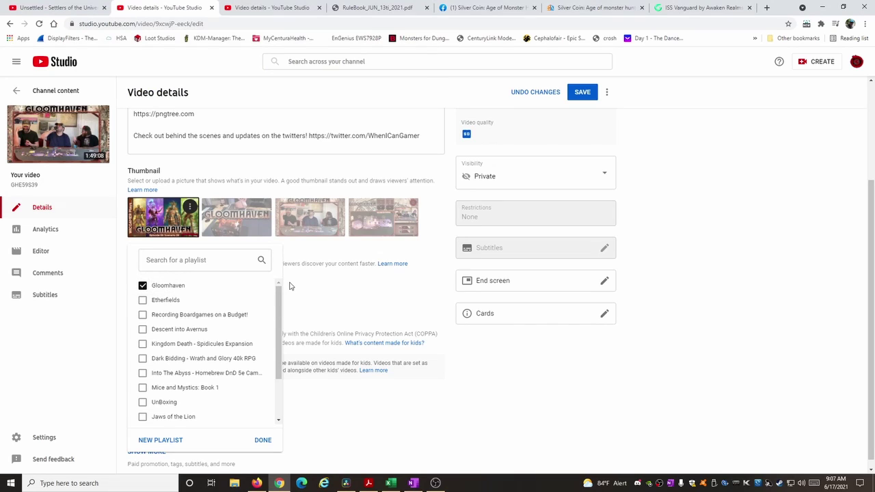
left_click(261, 441)
Open the channel's Gloomhaven playlist separately, look through its episodes from first to last, and close it again.
scroll(335, 306, "up", 2)
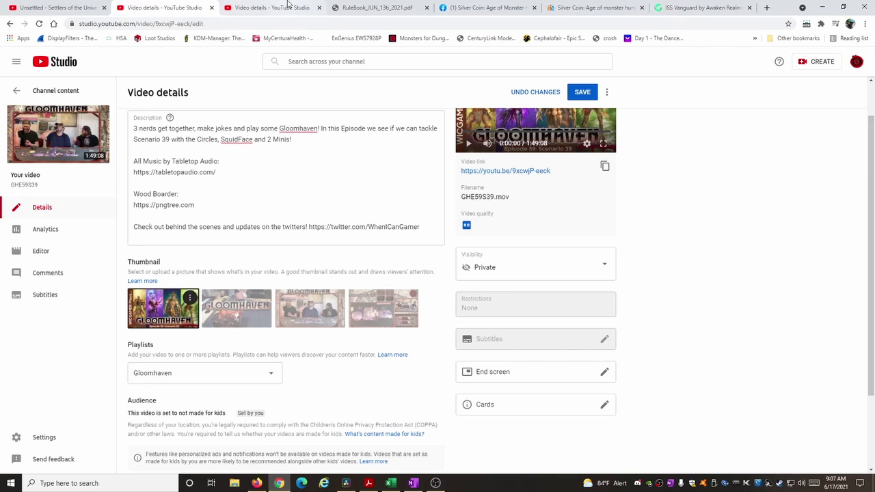
right_click(61, 94)
left_click(77, 101)
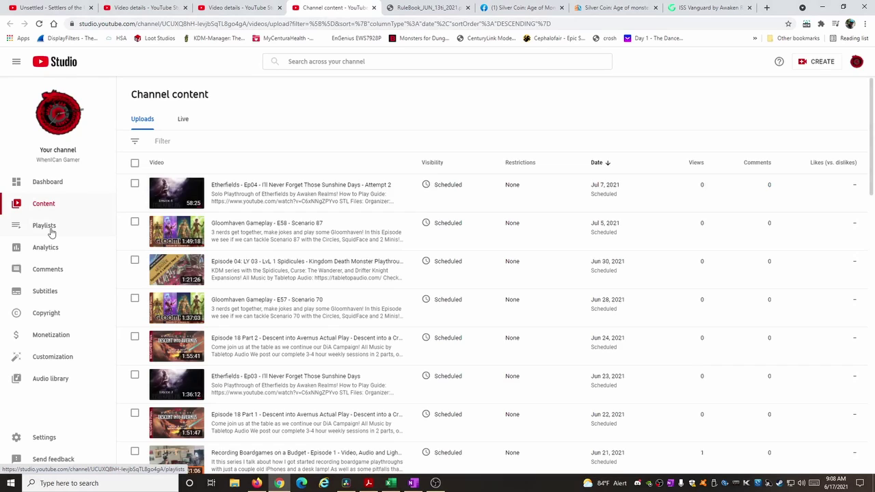
left_click(52, 233)
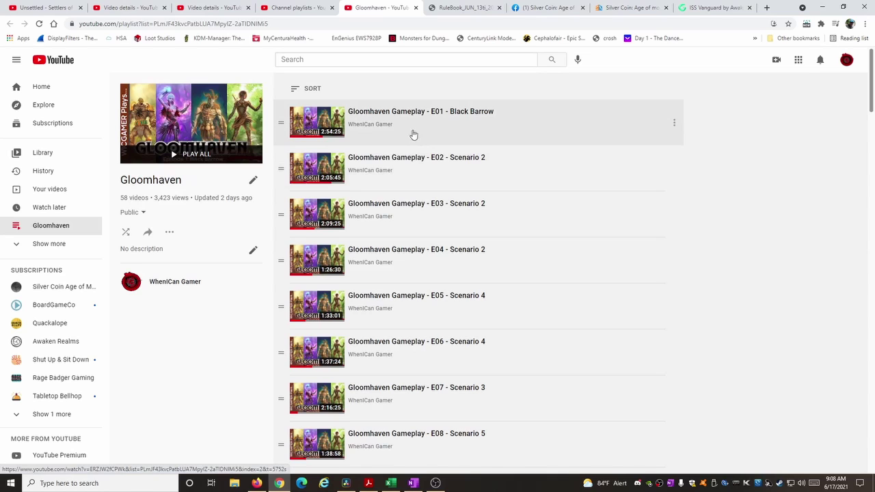
scroll(405, 136, "down", 15)
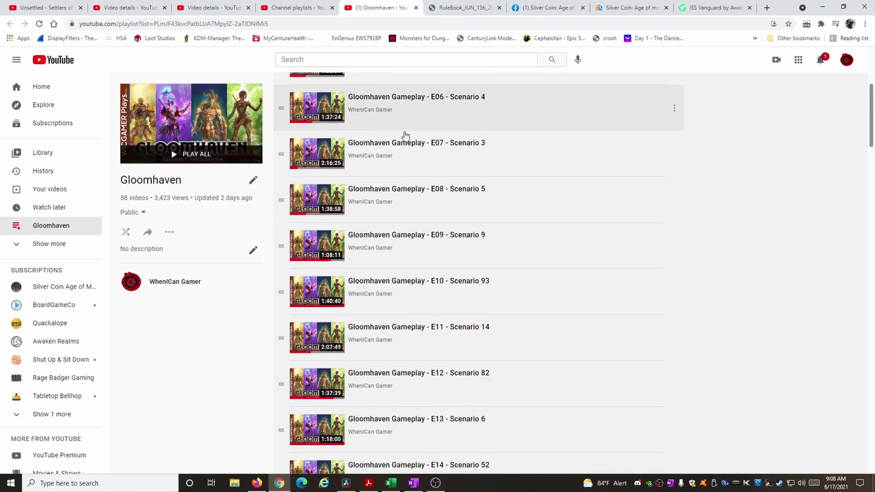
scroll(406, 136, "down", 17)
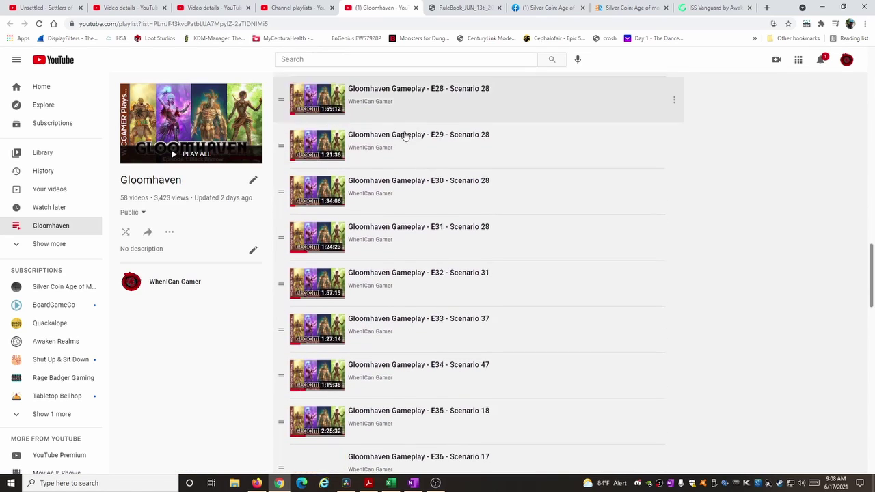
scroll(406, 136, "down", 2)
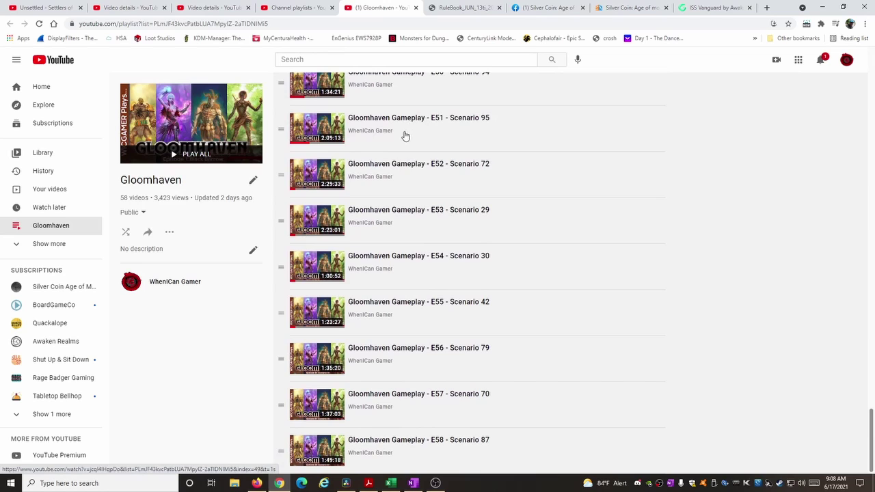
scroll(455, 295, "up", 1)
scroll(455, 295, "down", 1)
scroll(455, 297, "up", 20)
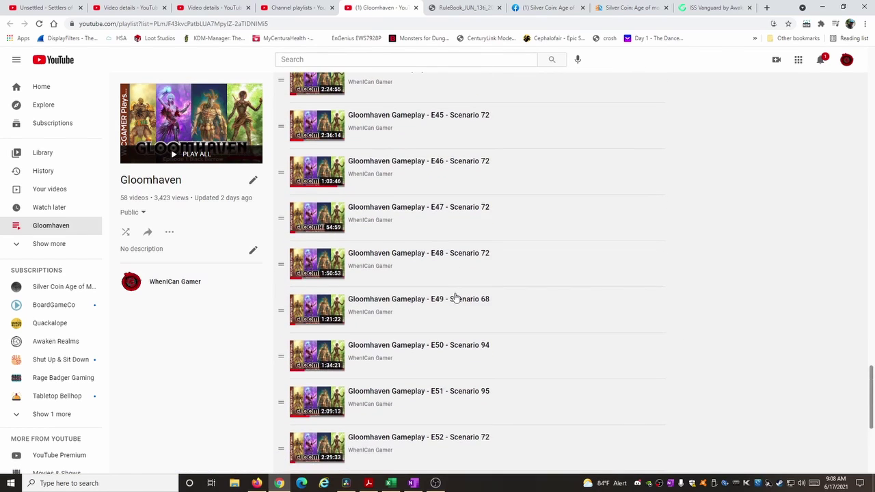
scroll(455, 298, "up", 8)
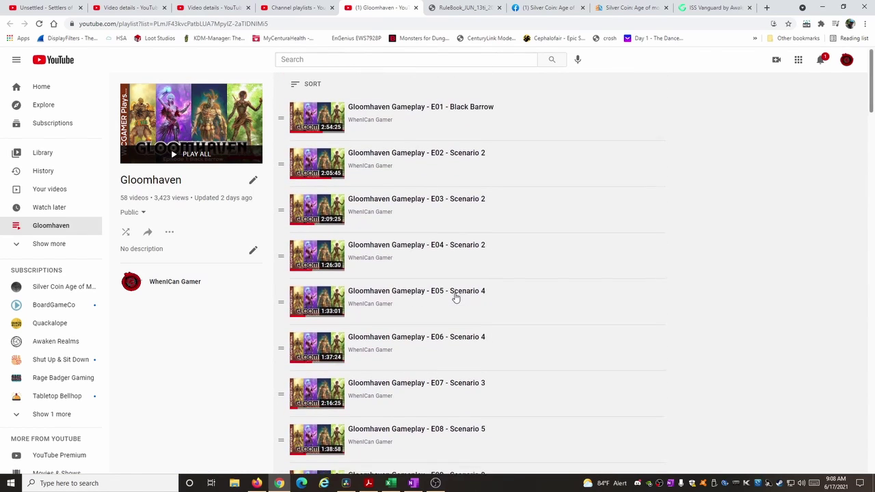
left_click(415, 7)
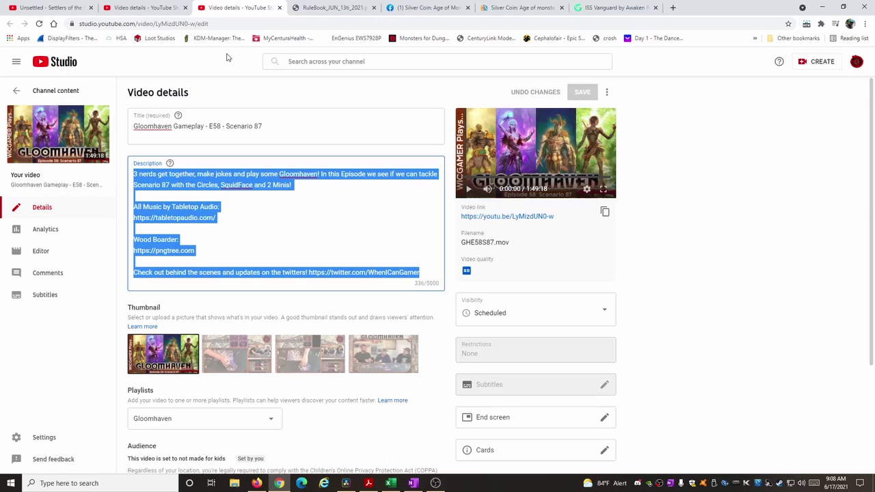
Expand the additional settings on the details pages of both the E58 and the E59 video.
left_click(289, 226)
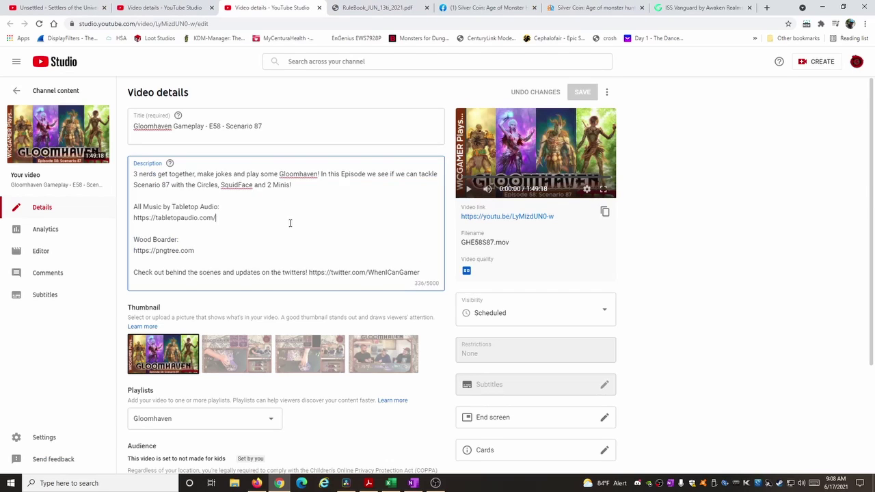
scroll(290, 225, "down", 2)
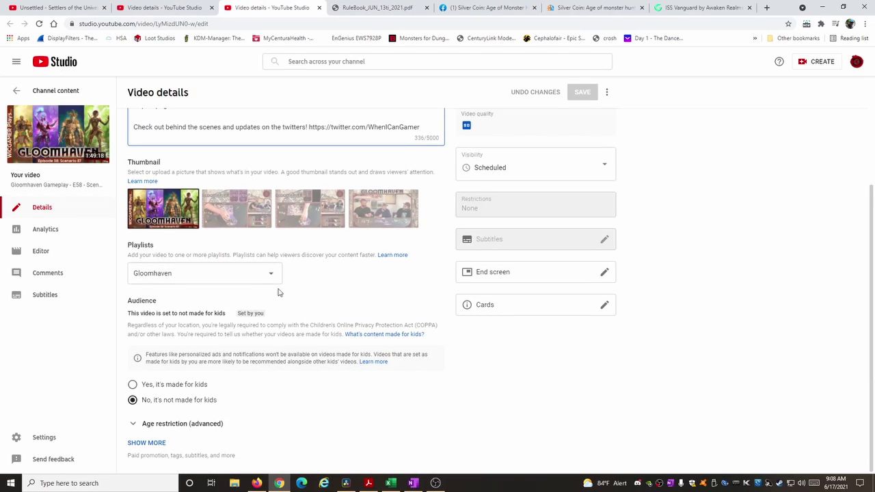
left_click(147, 444)
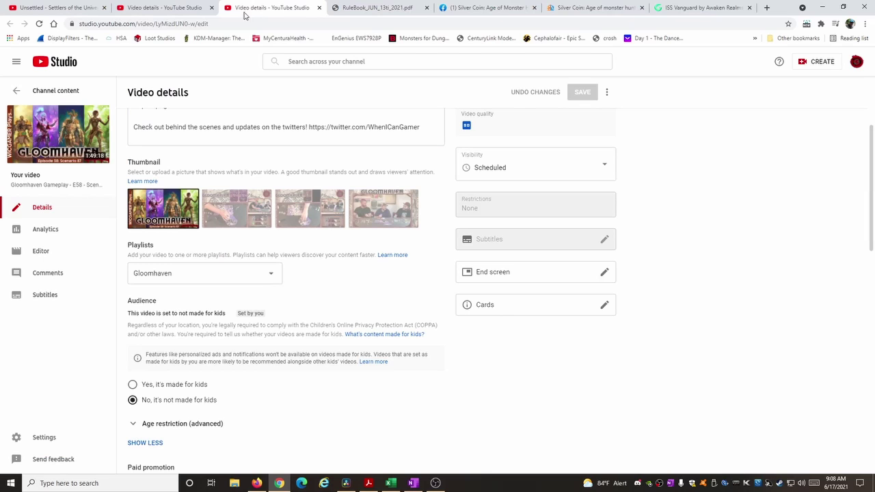
left_click(174, 8)
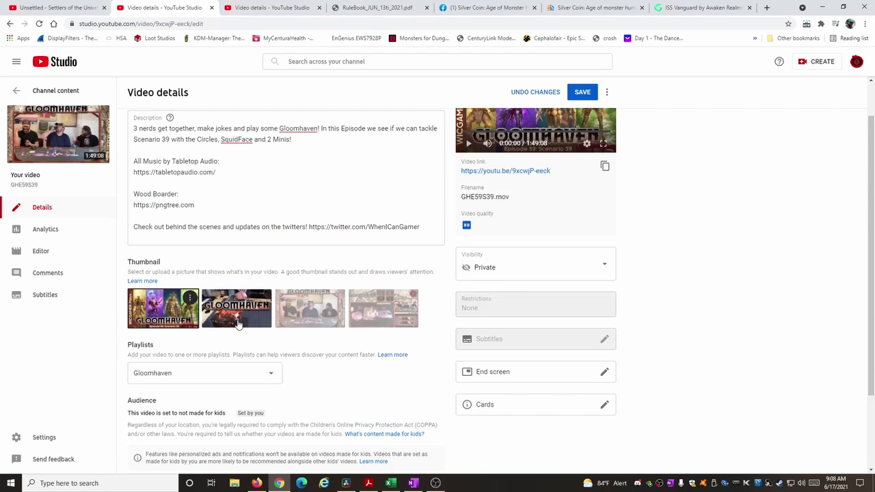
left_click(148, 443)
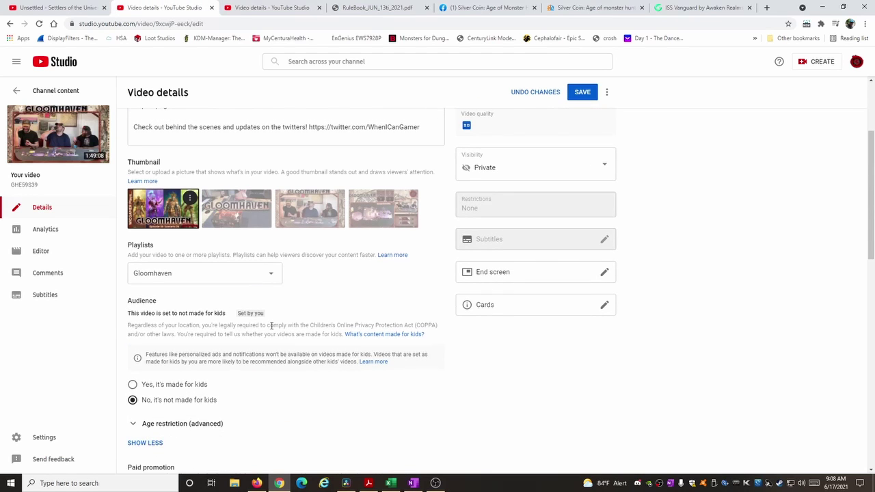
scroll(271, 326, "down", 5)
Copy all the tags from the E58 video's details to the clipboard.
left_click(239, 8)
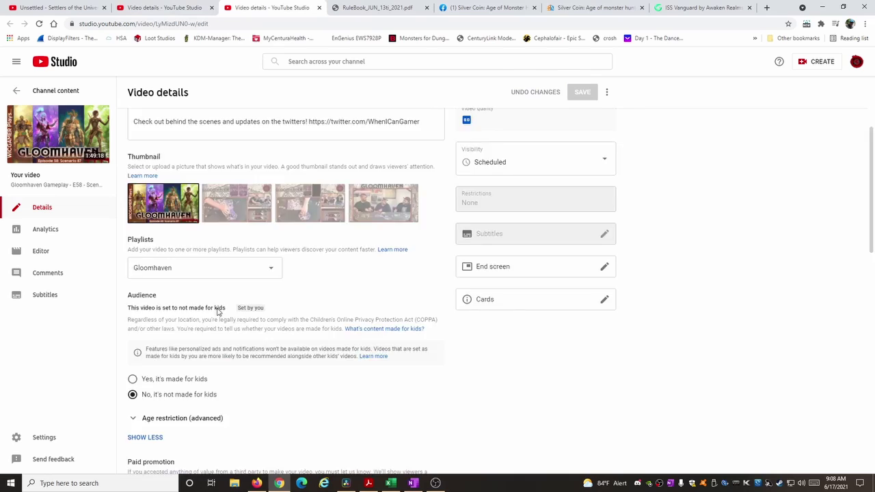
scroll(219, 308, "down", 7)
scroll(219, 311, "up", 2)
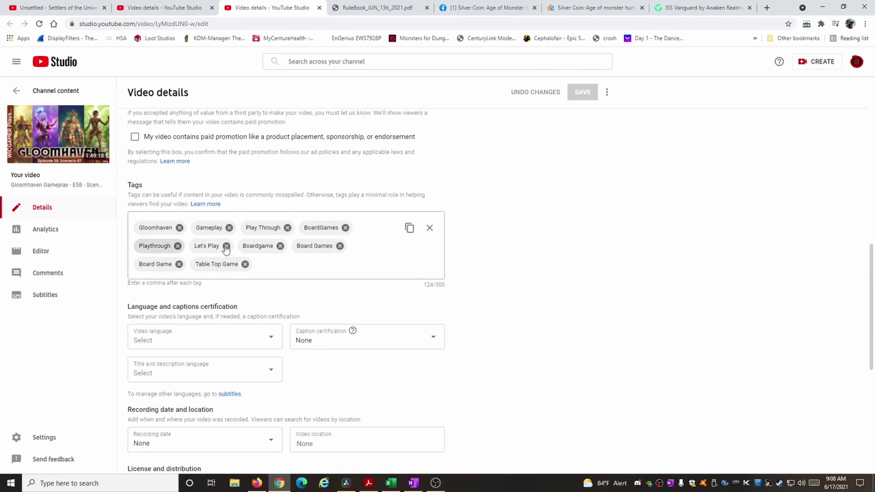
left_click(407, 230)
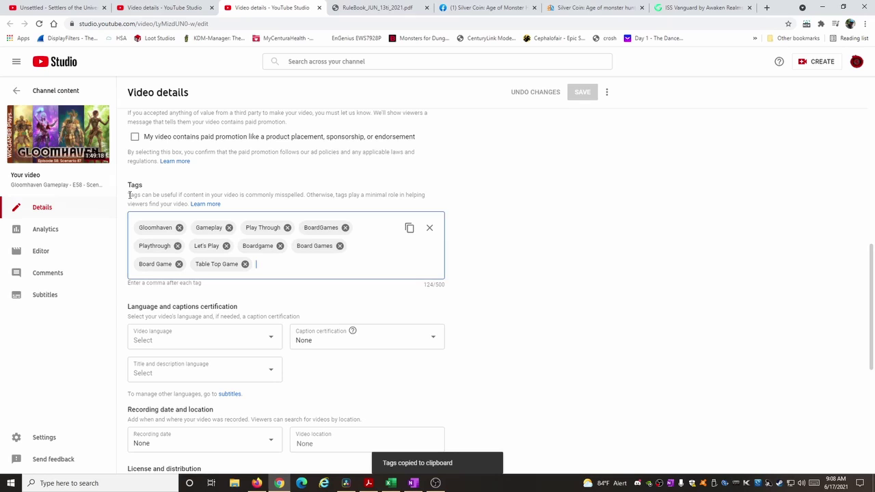
left_click_drag(130, 195, 432, 203)
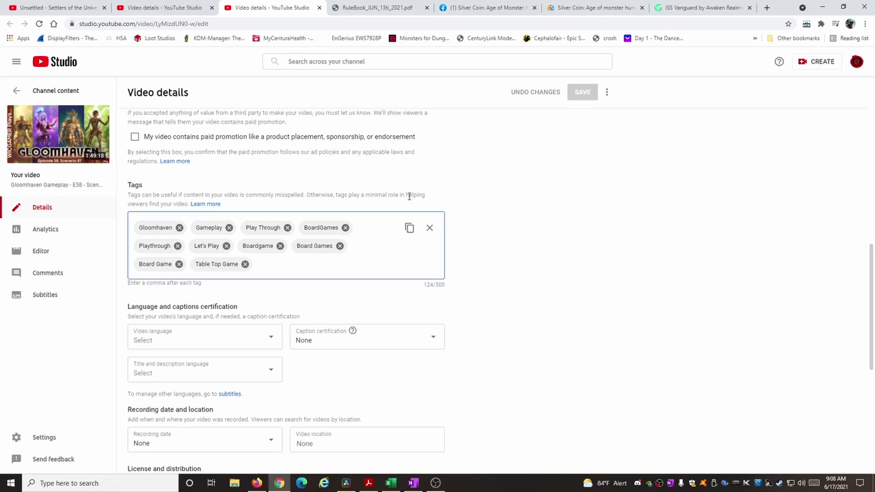
Paste the copied tags, from Gloomhaven through Table Top Game, into the E59 video's empty tag list.
left_click(164, 7)
left_click(226, 229)
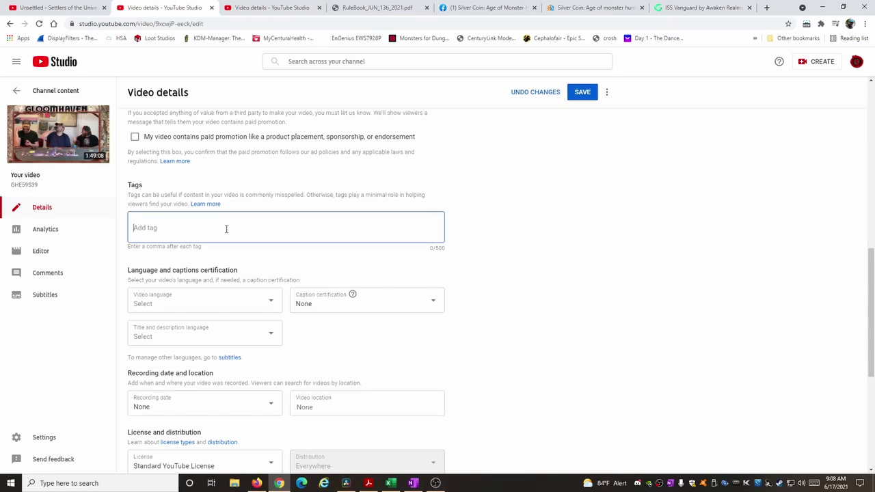
key("ctrl+v")
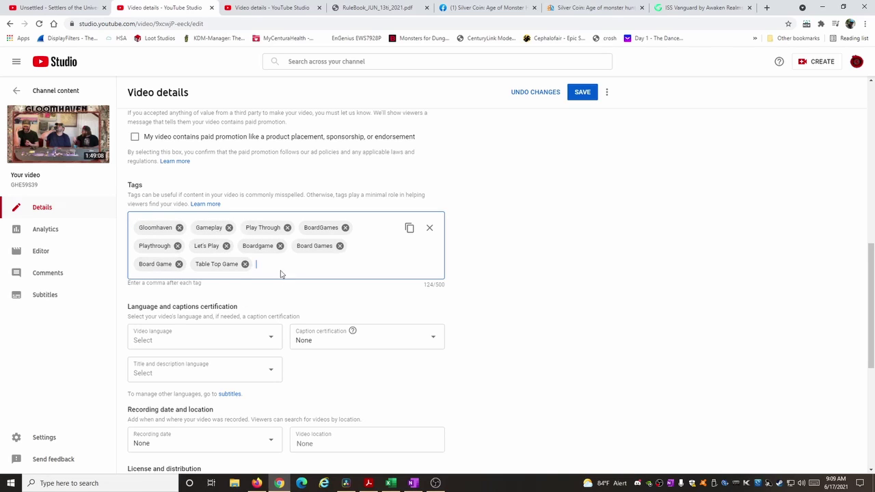
scroll(322, 276, "up", 2)
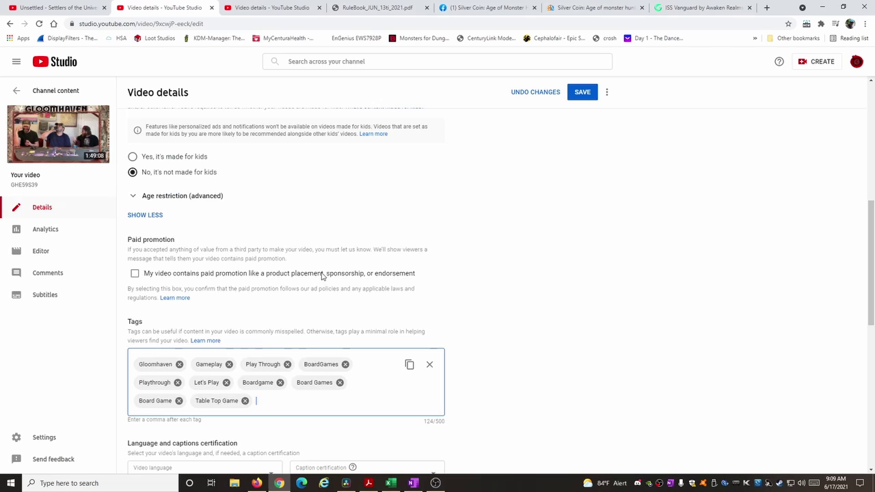
scroll(322, 277, "up", 3)
scroll(322, 276, "up", 2)
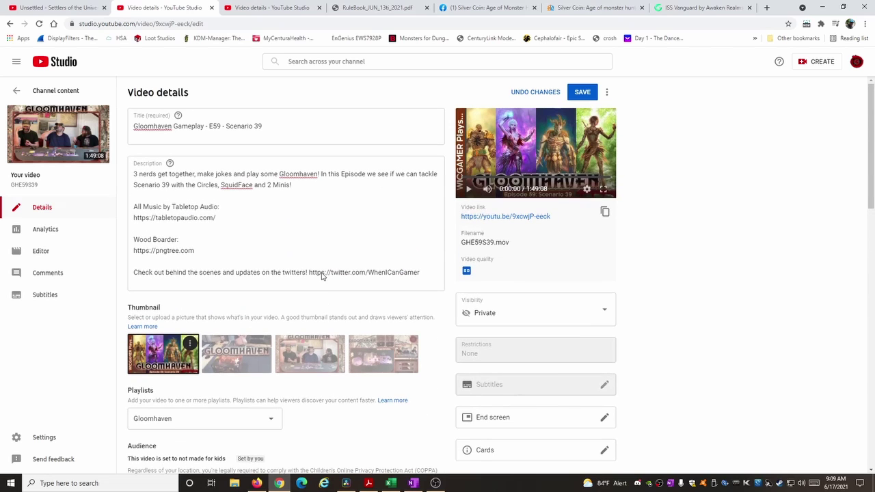
Save the E59 video's details, and import the latest video's end screen layout into the E58 video's end screen.
left_click(582, 92)
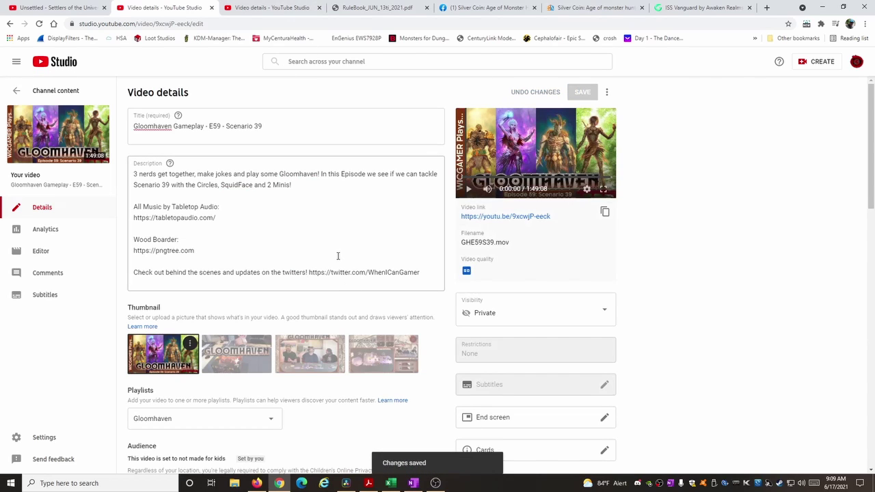
left_click(273, 7)
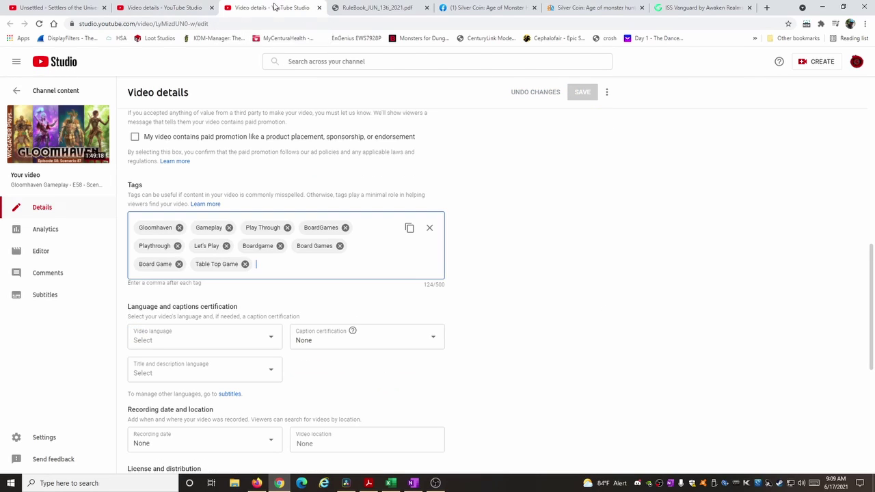
scroll(339, 273, "up", 6)
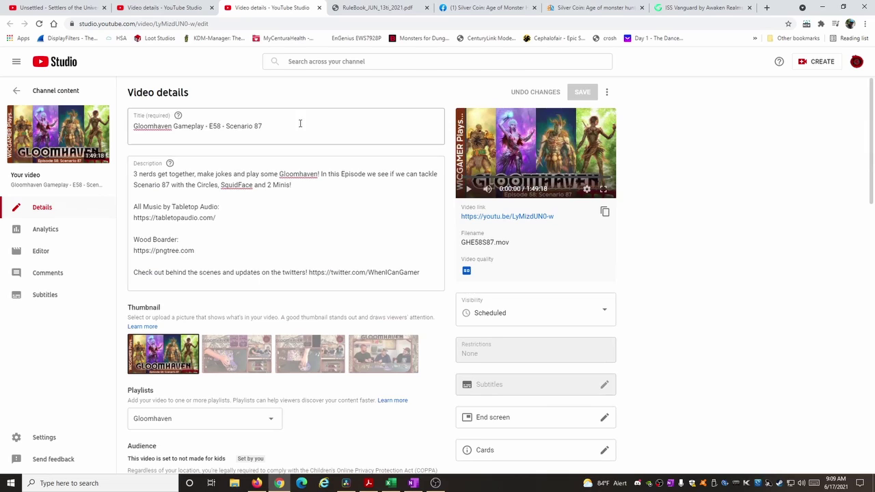
scroll(500, 332, "down", 2)
left_click(497, 329)
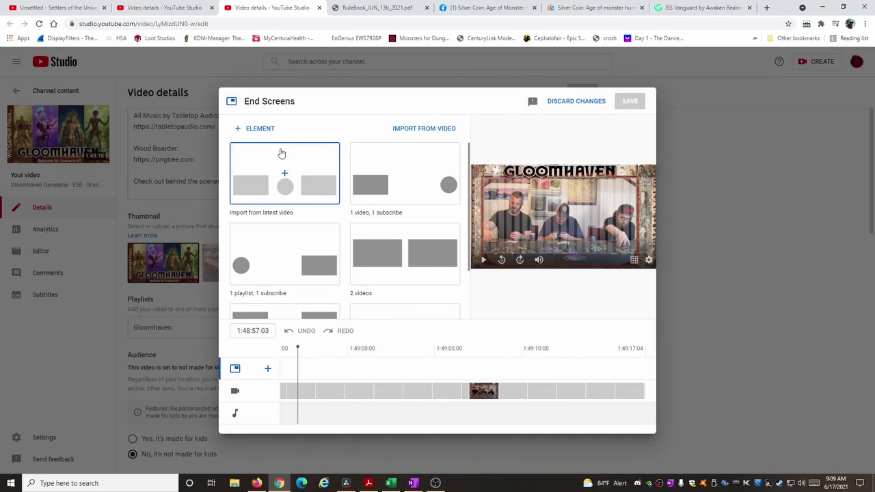
left_click(301, 162)
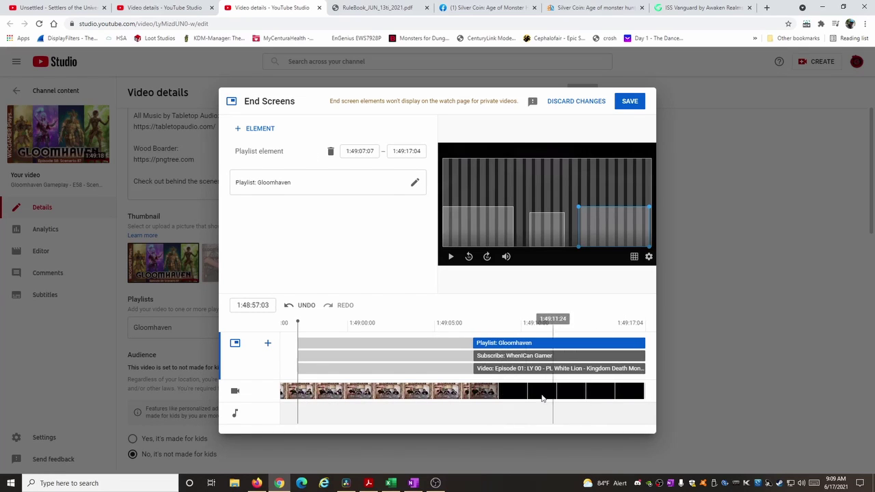
Trim the playlist, subscribe and video end screen elements so they start at about 1:49:08, where the footage turns black.
left_click_drag(474, 345, 494, 369)
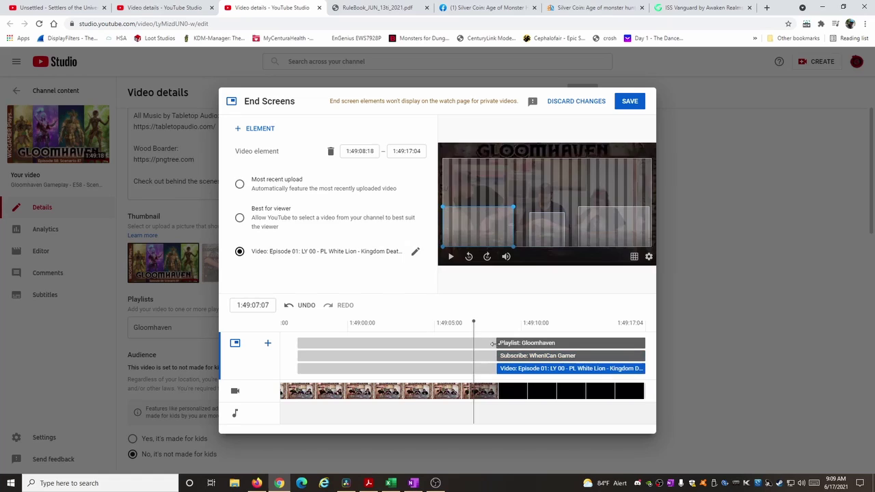
left_click(493, 344)
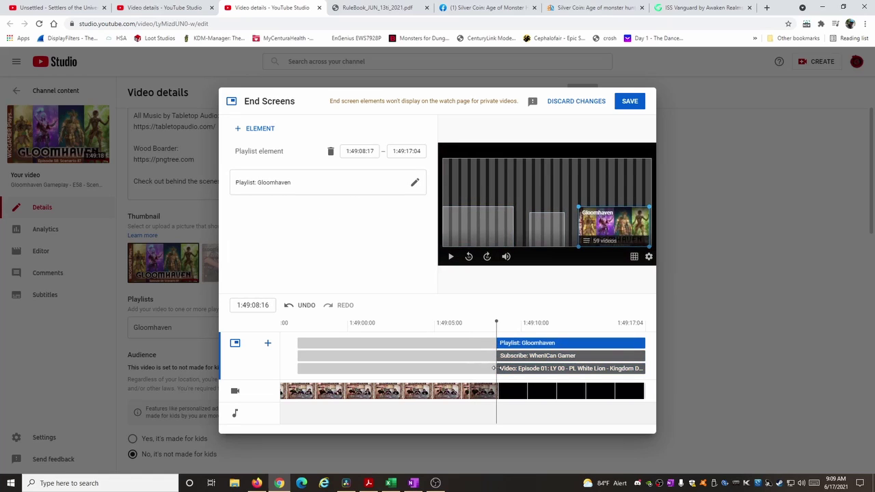
left_click(494, 369)
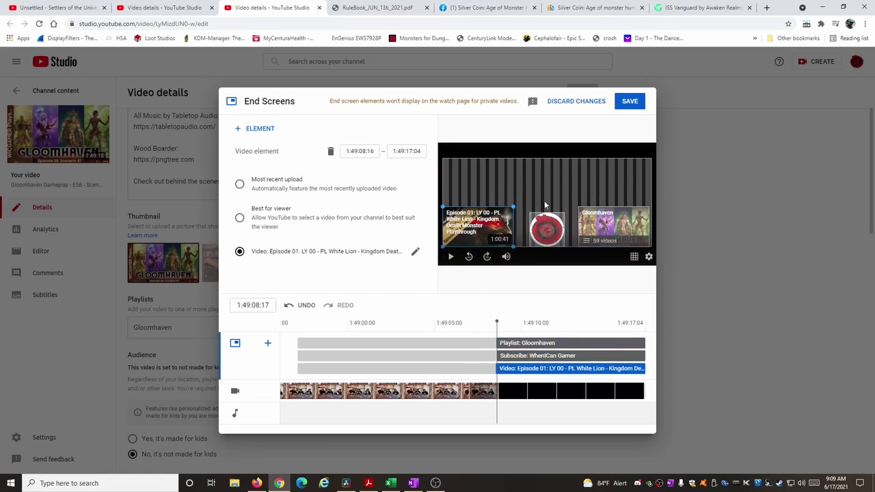
left_click(547, 231)
left_click(610, 230)
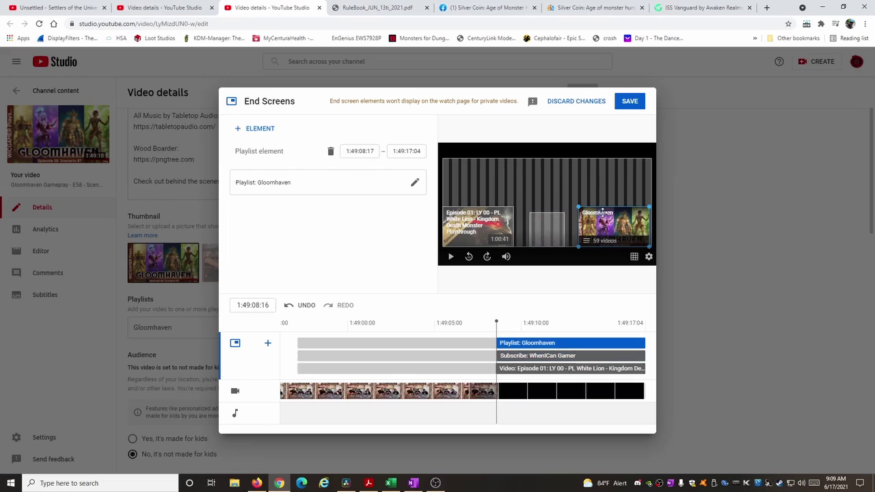
Search the channel's videos for "e59" and link the end screen's video element to Gloomhaven Gameplay - E59 - Scenario 39.
left_click(463, 226)
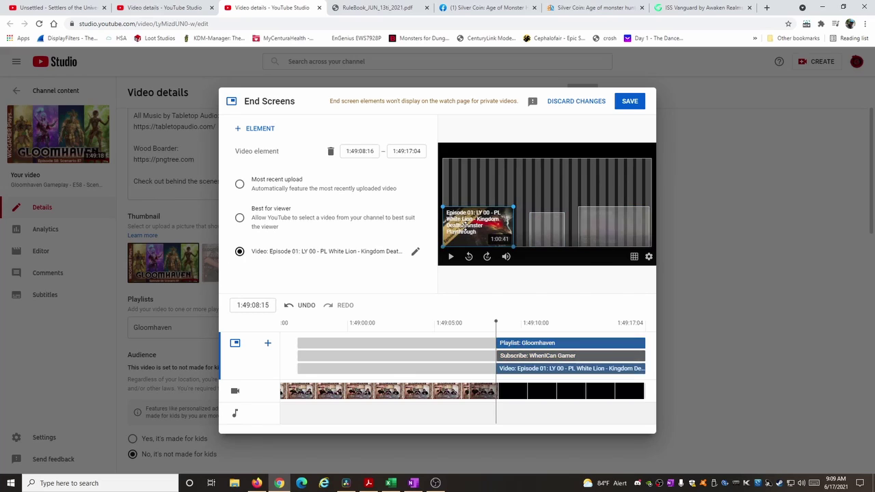
left_click(380, 253)
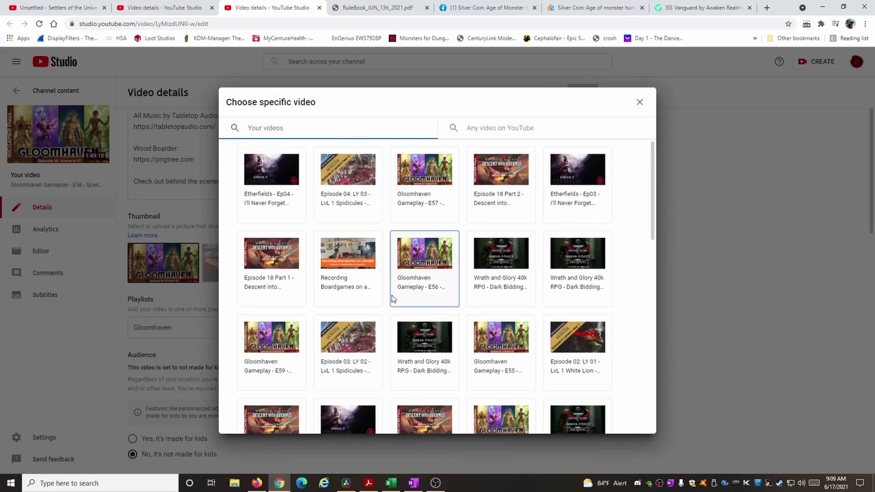
left_click(294, 128)
type("e59")
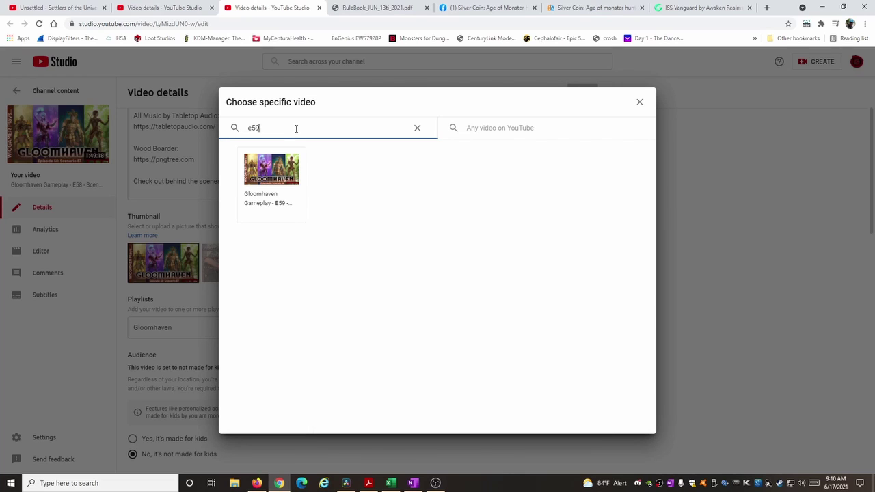
left_click(259, 188)
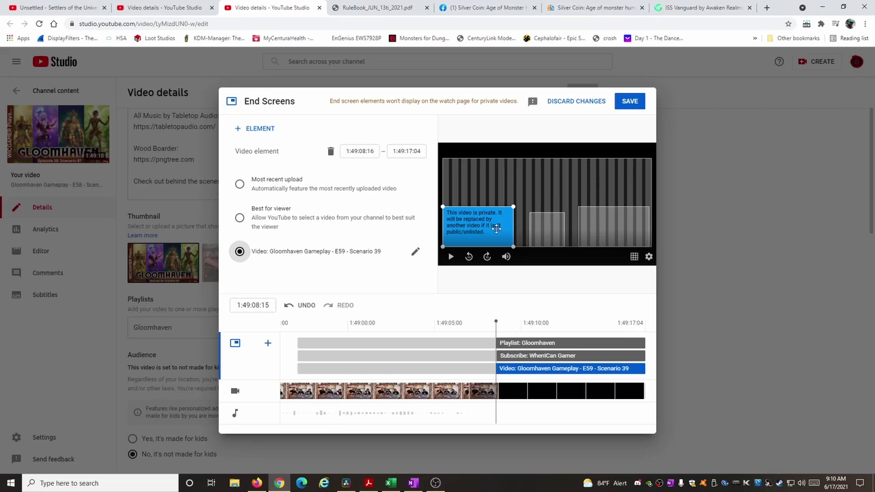
Change the end screen's playlist element to Jaws of the Lion and save E58's end screen.
left_click(615, 225)
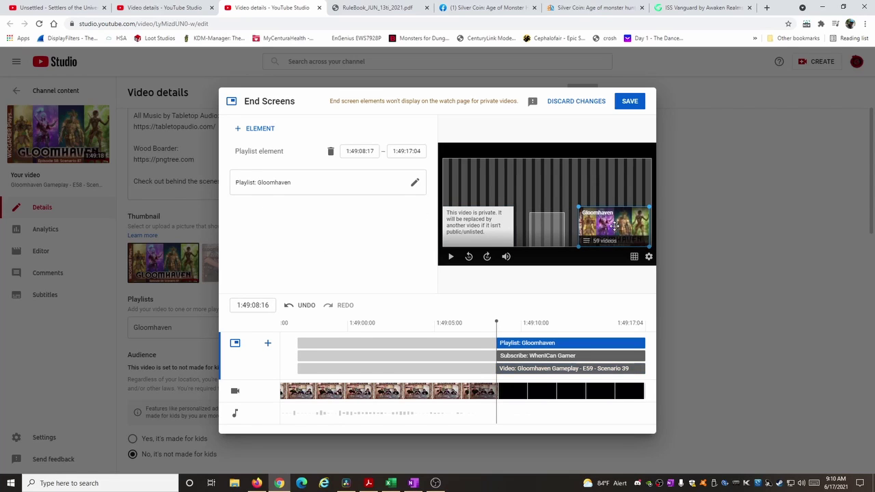
left_click(280, 185)
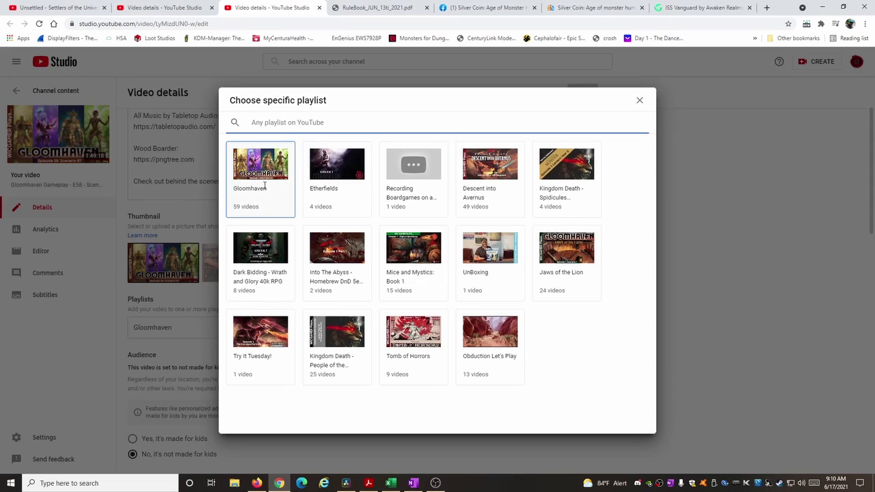
left_click(579, 254)
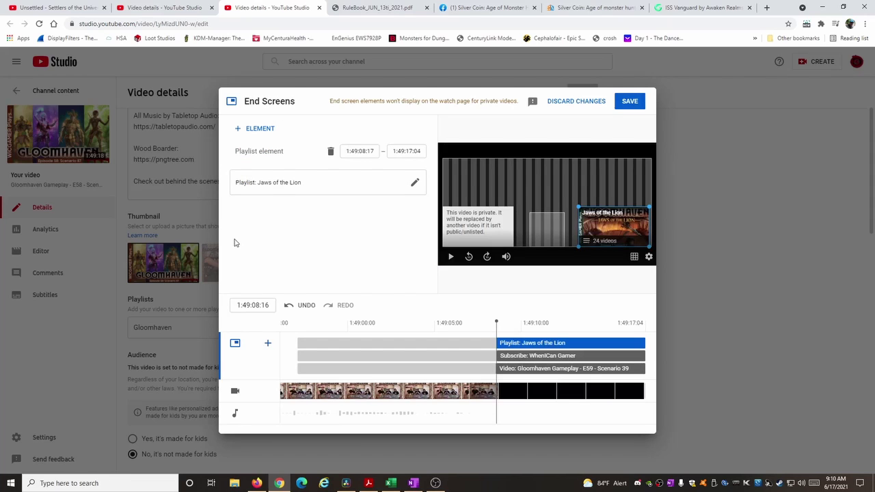
left_click(629, 102)
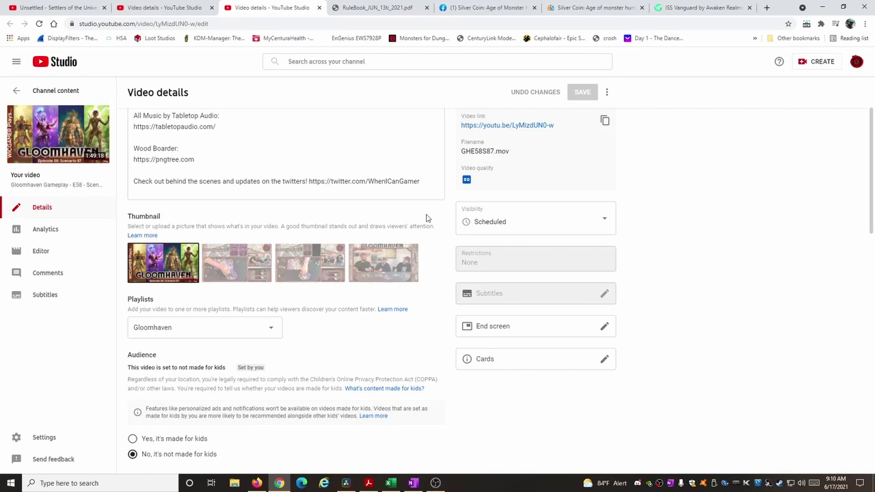
Return to the E59 video's details and set its visibility option to Schedule.
left_click(168, 8)
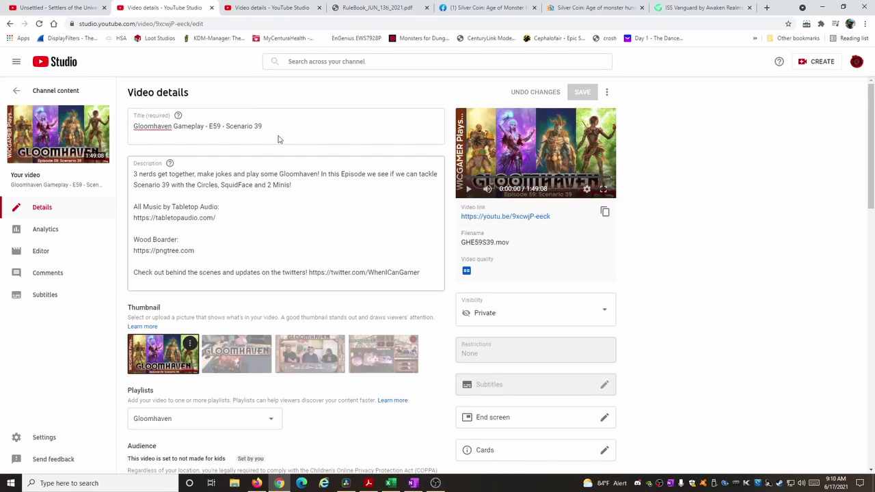
left_click_drag(229, 126, 181, 125)
left_click(244, 126)
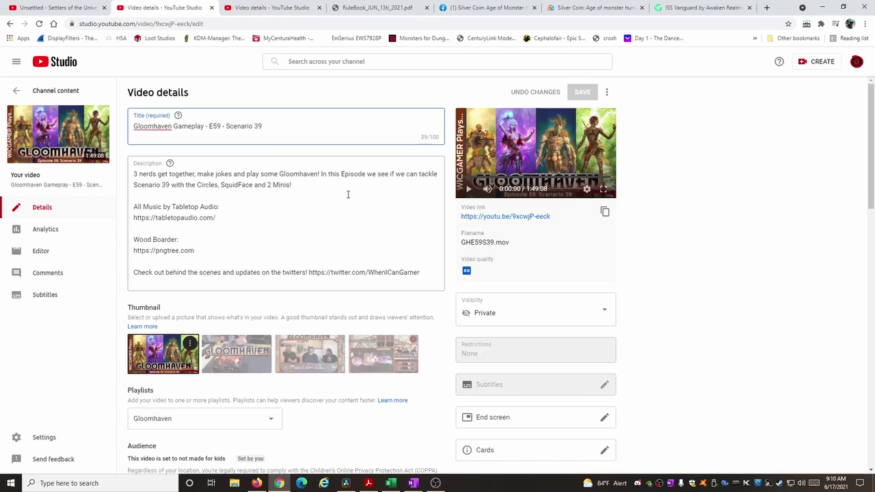
scroll(348, 195, "down", 3)
left_click(524, 226)
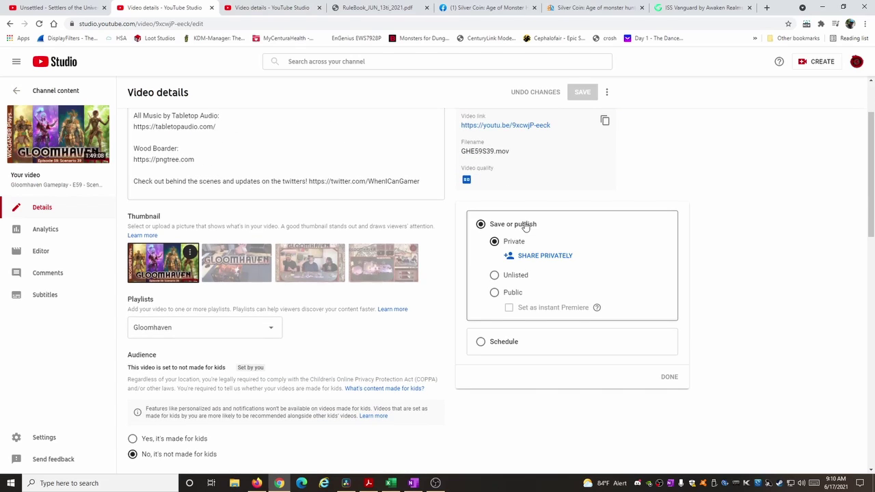
left_click(506, 343)
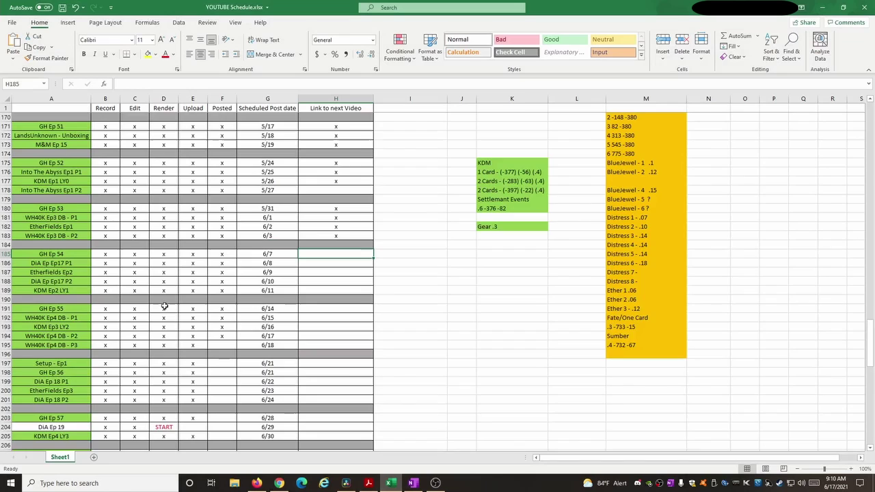
Look up GH Ep 59's scheduled post date in the YOUTUBE Schedule workbook in Excel and check it against the system calendar.
scroll(166, 305, "down", 5)
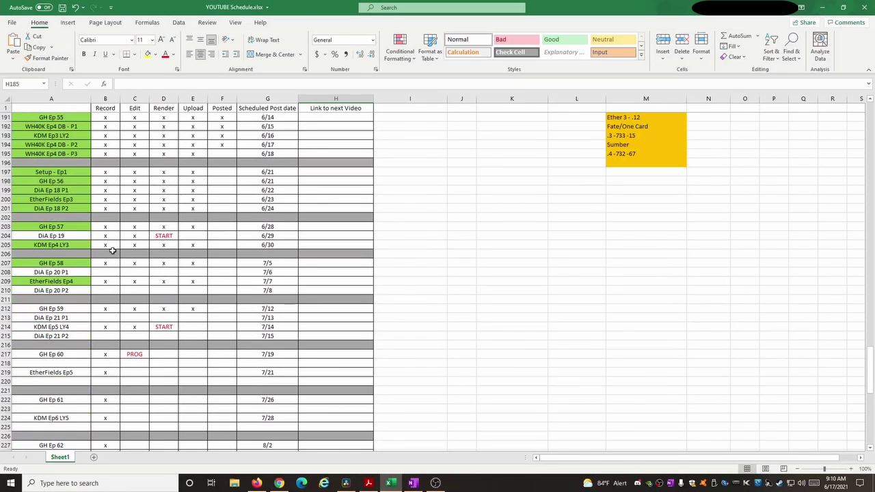
left_click(73, 305)
left_click(269, 309)
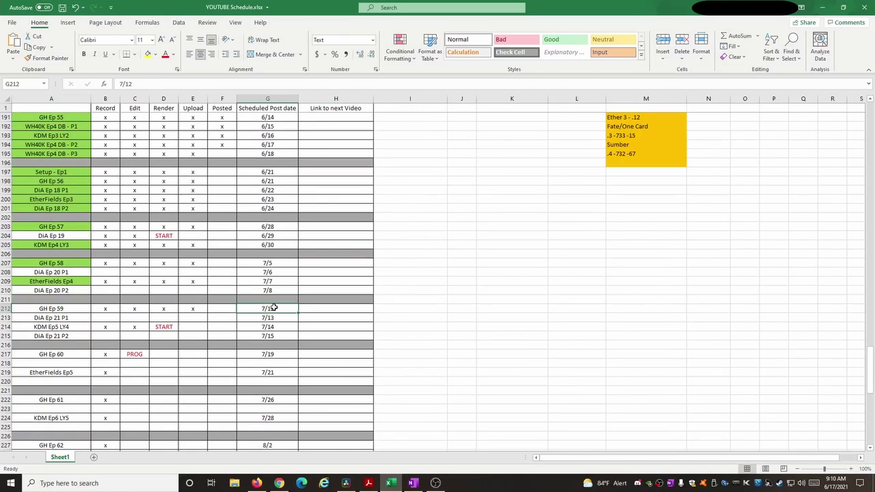
left_click(839, 483)
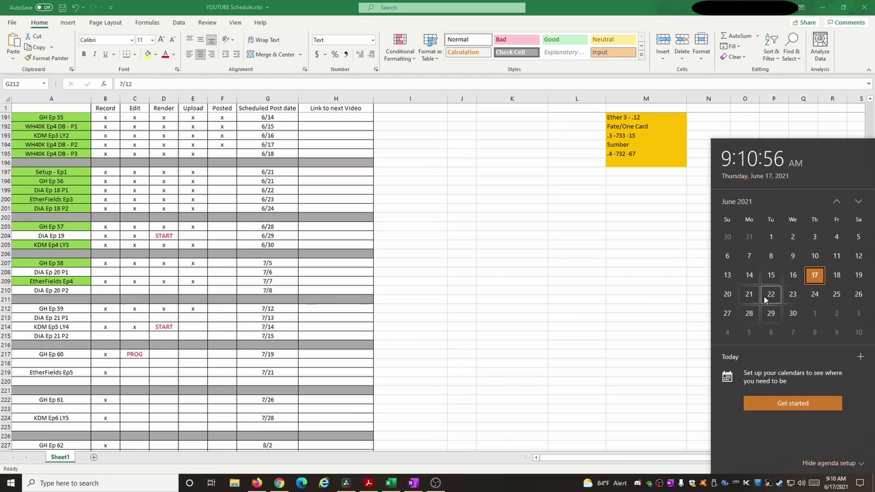
scroll(752, 314, "down", 2)
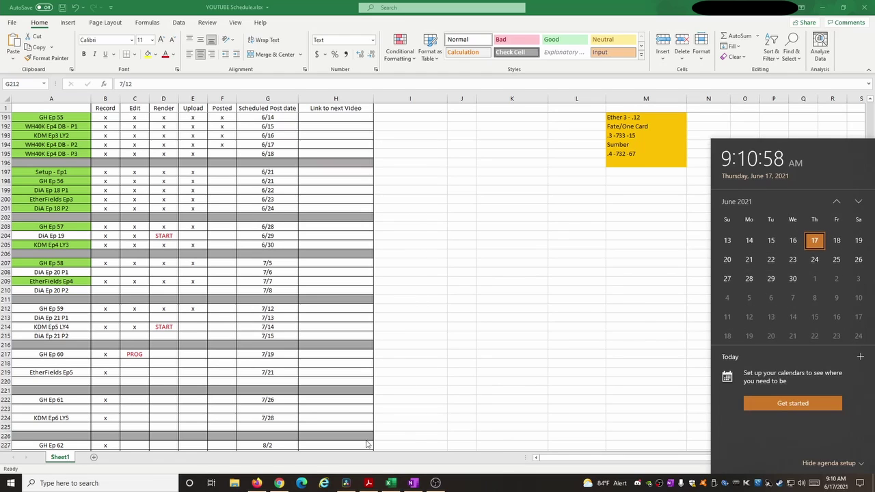
Back in YouTube Studio, schedule the E59 video for Jul 12, 2021 at 12:00 AM and save the changes.
left_click(279, 484)
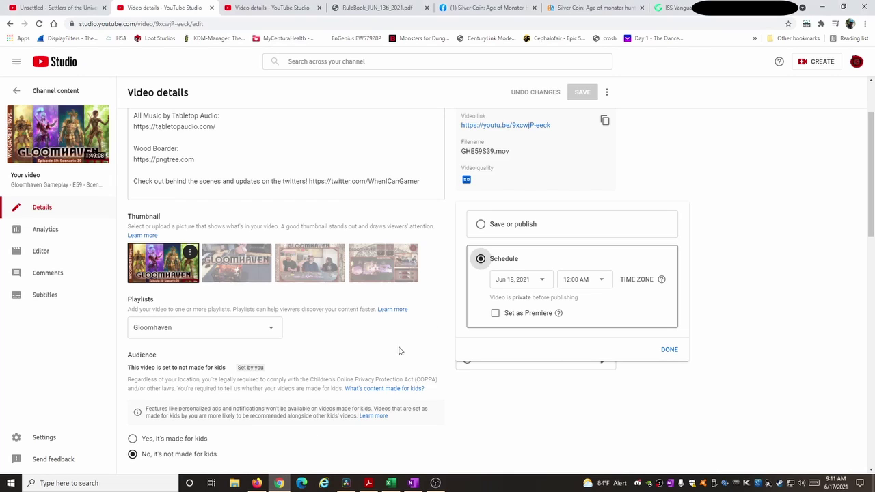
left_click(543, 281)
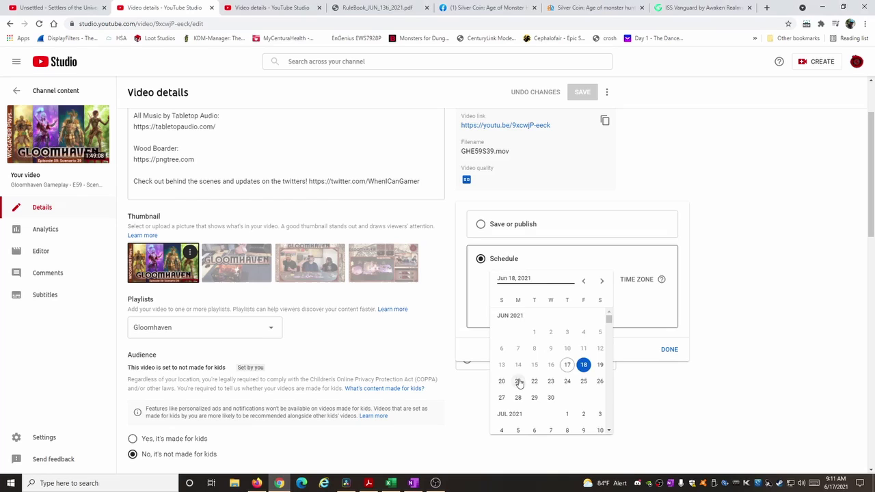
scroll(518, 380, "down", 2)
left_click(519, 401)
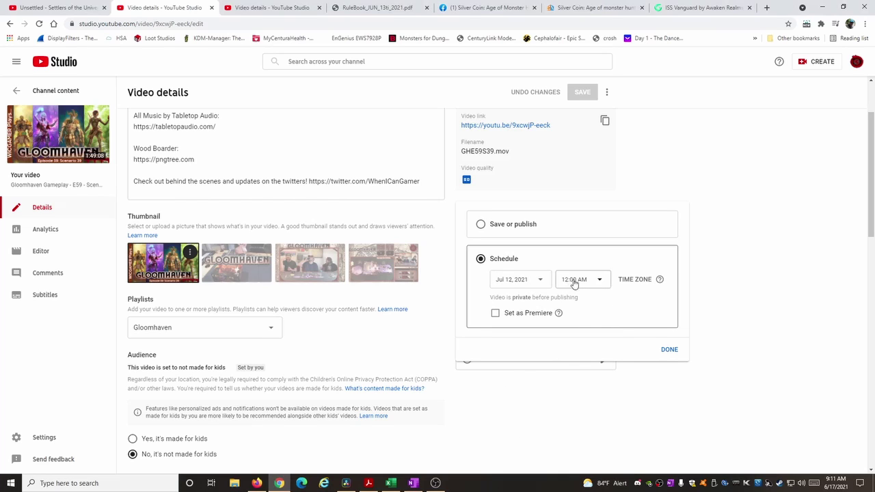
left_click(636, 280)
left_click(650, 57)
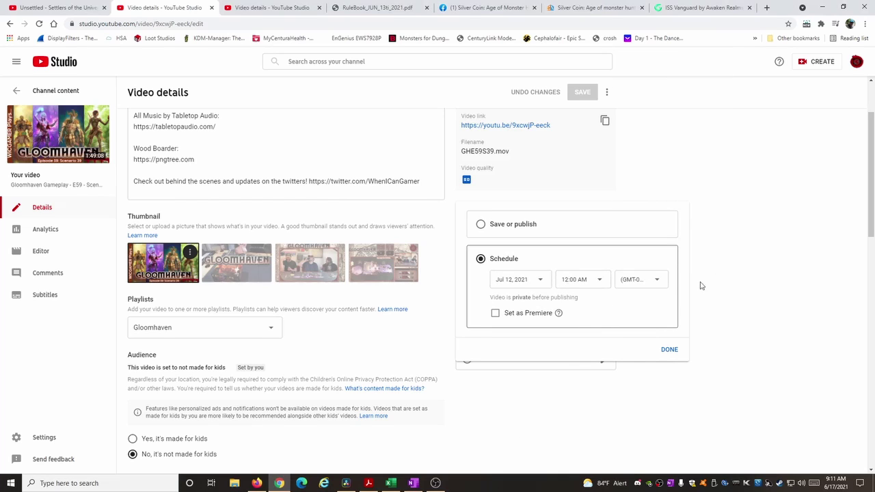
left_click(669, 350)
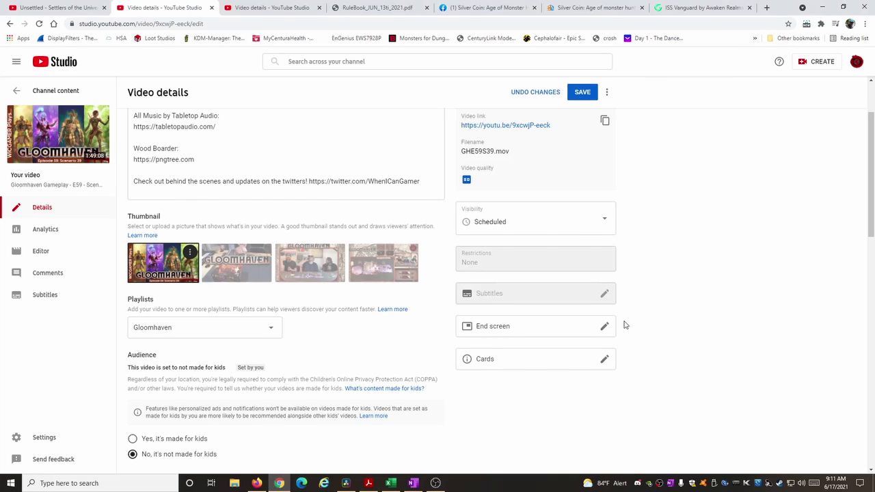
left_click(581, 92)
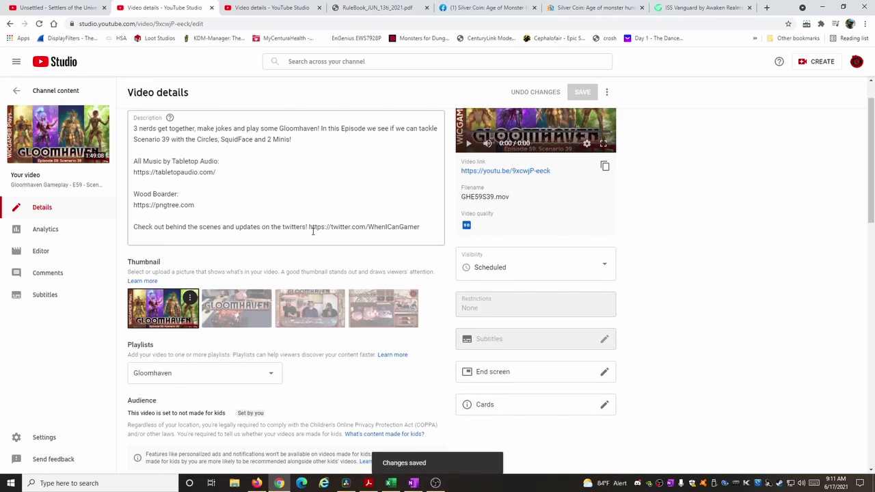
Return to the channel content list and check E59's scheduled date against the system calendar.
scroll(313, 231, "up", 1)
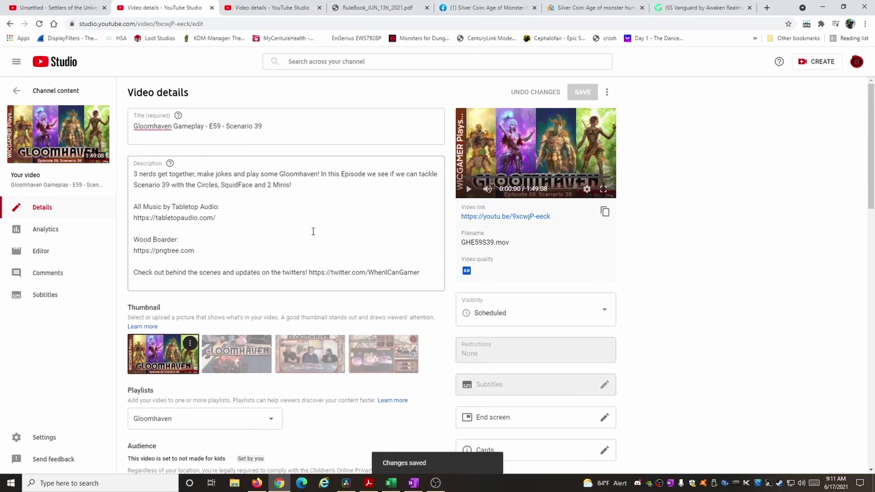
left_click(55, 90)
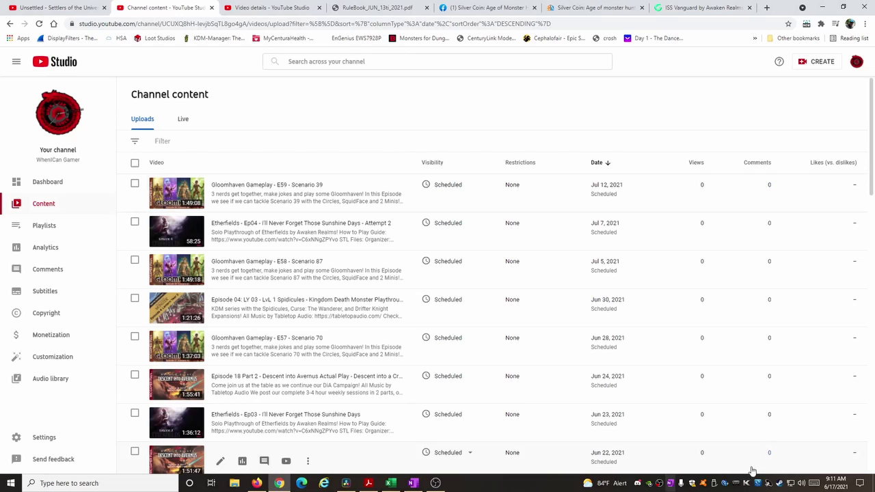
left_click(836, 482)
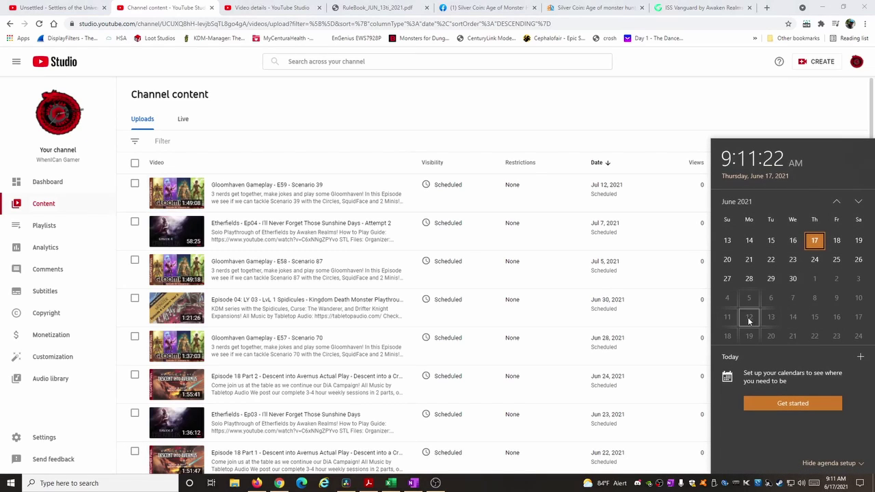
left_click(549, 94)
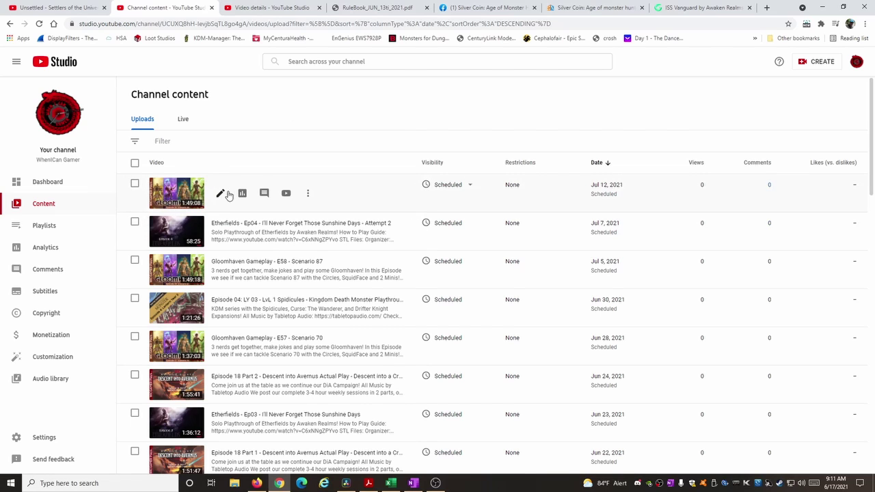
Open the E59 video's details to review its description, and return to the channel content list to look over the uploads.
left_click(221, 194)
left_click(222, 217)
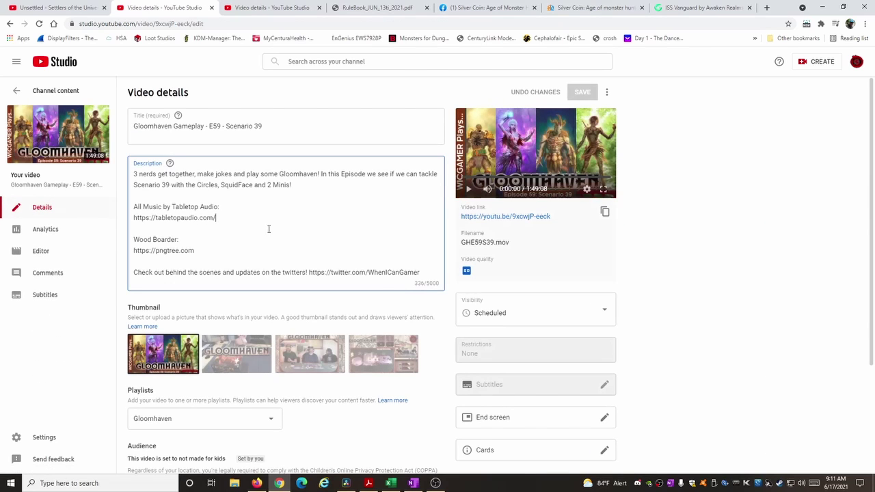
triple_click(270, 228)
left_click(274, 228)
left_click(75, 91)
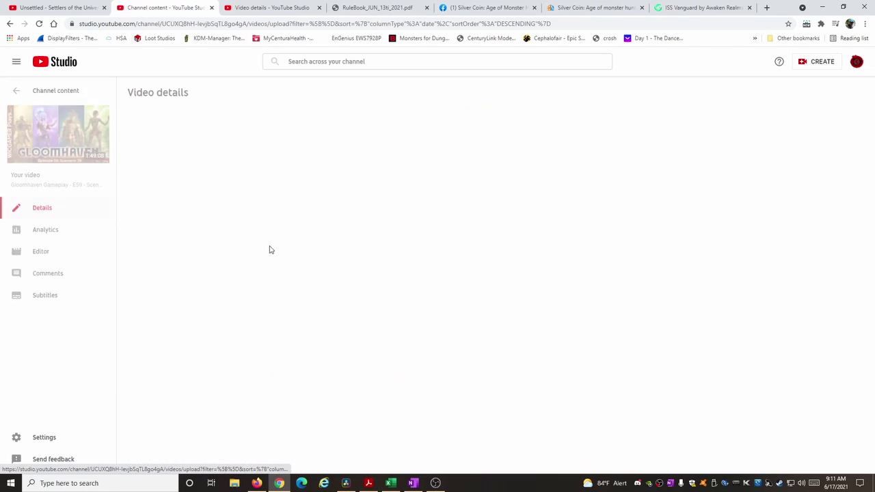
scroll(415, 311, "down", 5)
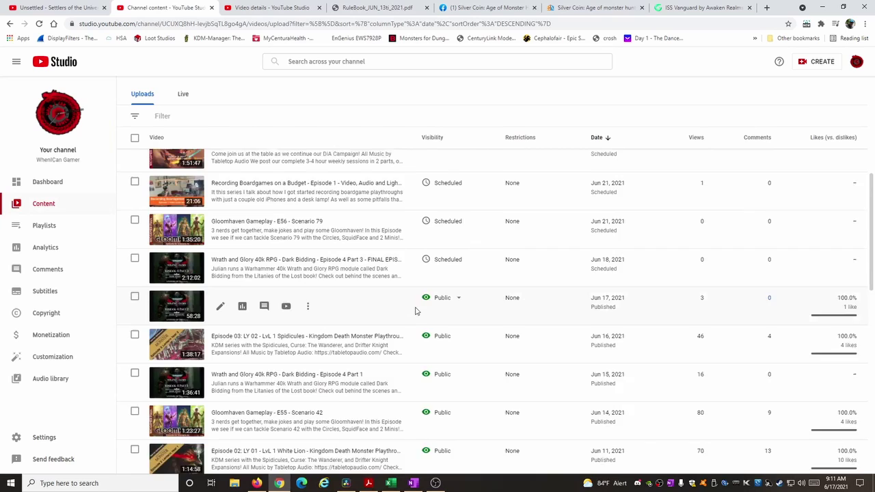
scroll(415, 311, "up", 5)
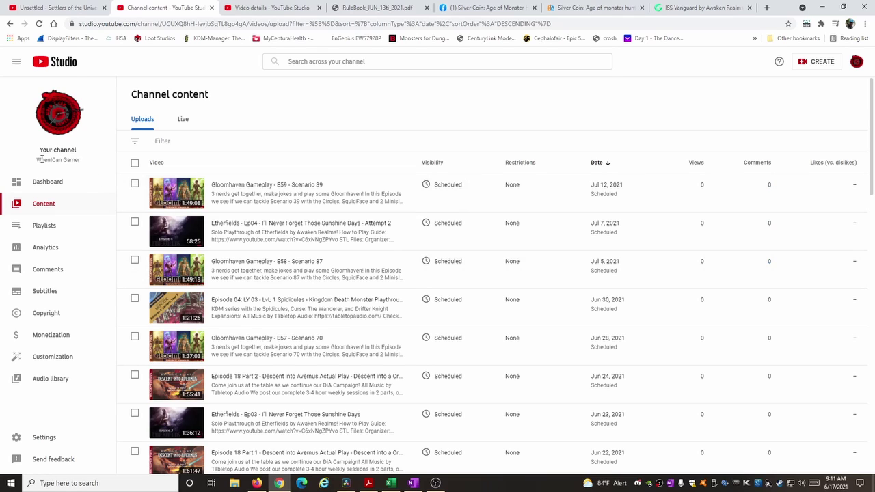
Open the channel dashboard and review the subscriber count, analytics summary, top videos and latest comments.
left_click(39, 183)
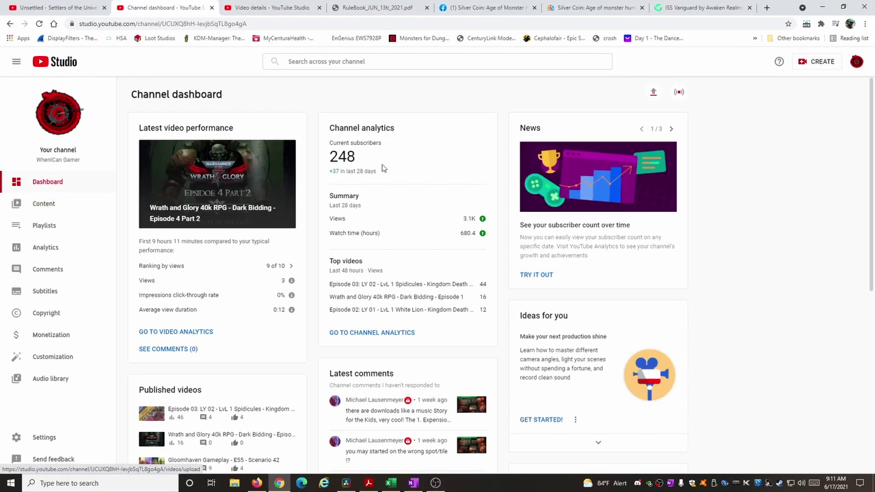
double_click(327, 162)
left_click(391, 163)
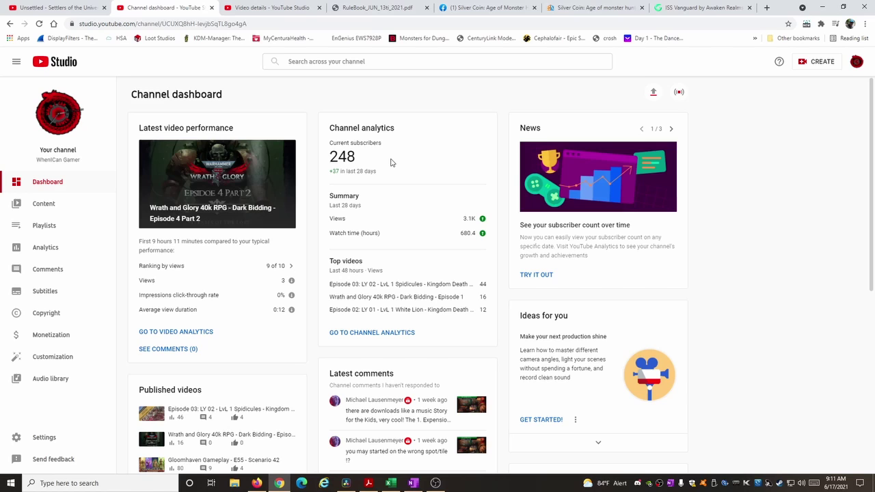
scroll(391, 163, "down", 1)
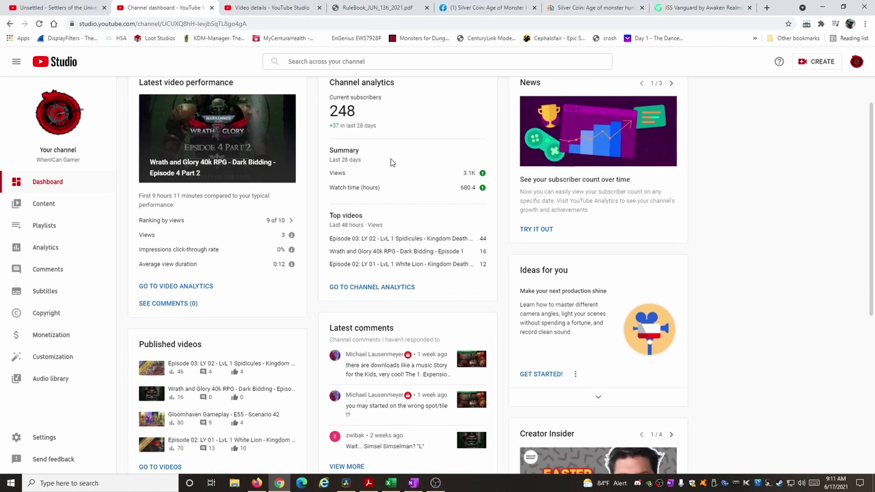
scroll(391, 163, "down", 1)
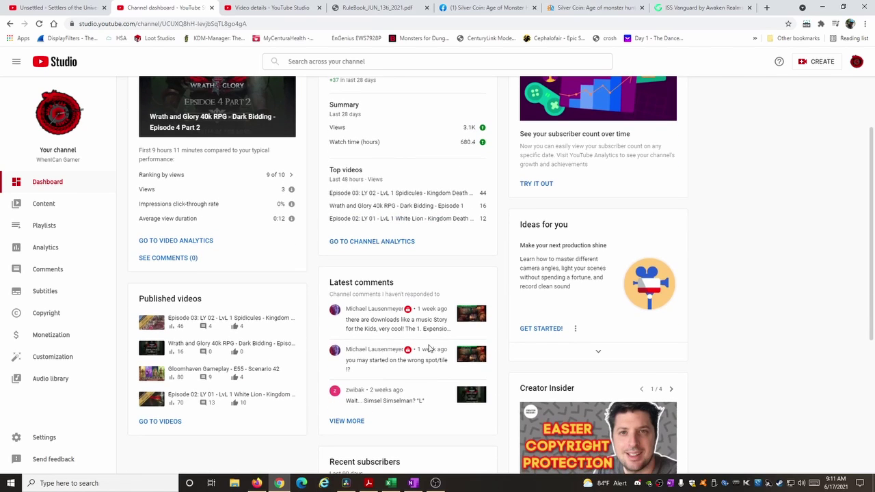
scroll(430, 349, "up", 3)
Look through the channel's uploads list, its playlists and the channel analytics overview.
left_click(43, 203)
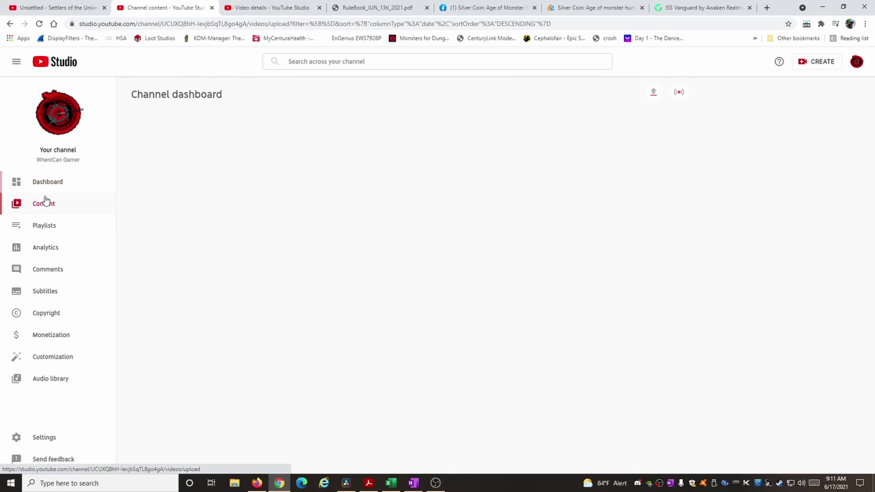
scroll(426, 274, "down", 3)
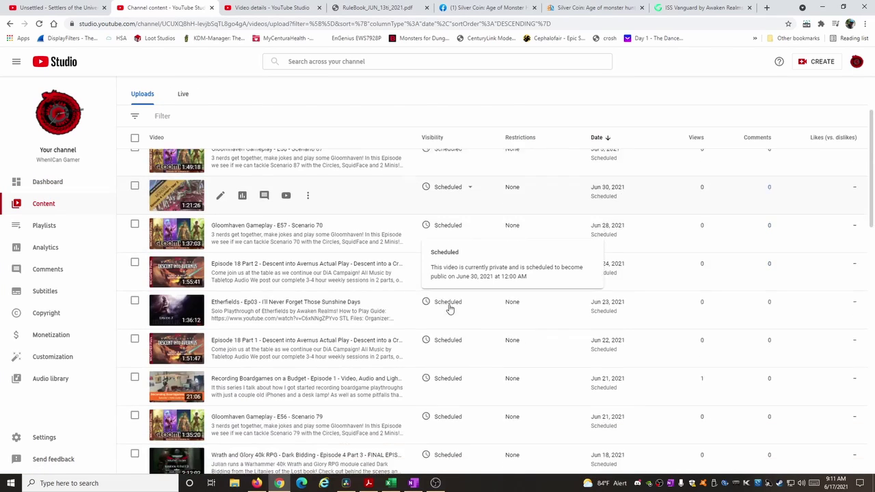
scroll(568, 367, "down", 2)
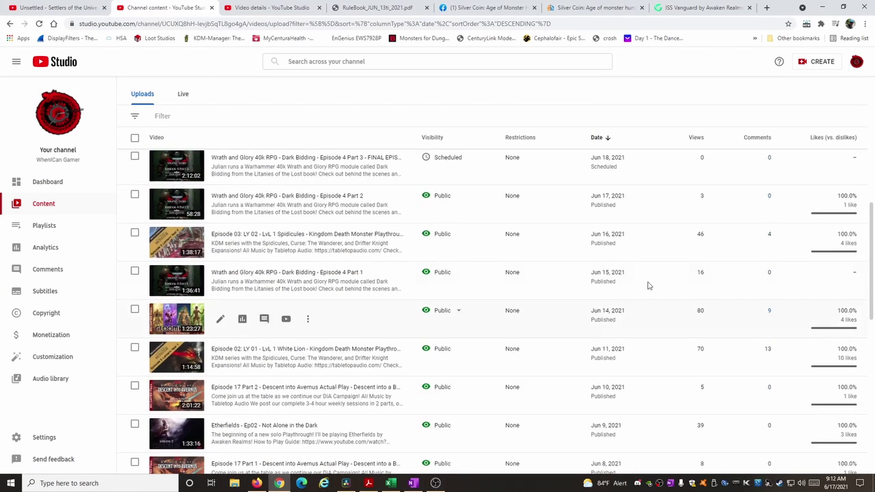
left_click(57, 228)
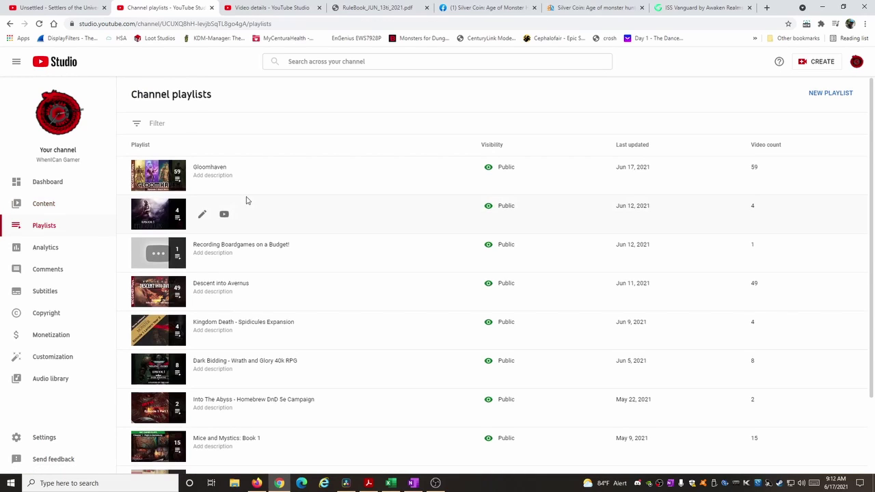
left_click(38, 247)
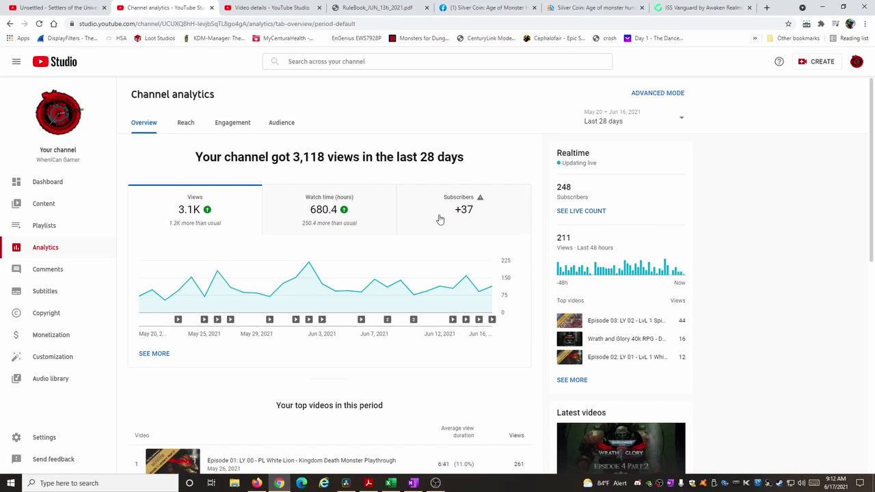
From the content list, open the analytics of the published Episode 03: LY 02 video and examine its views and average view duration.
left_click(43, 204)
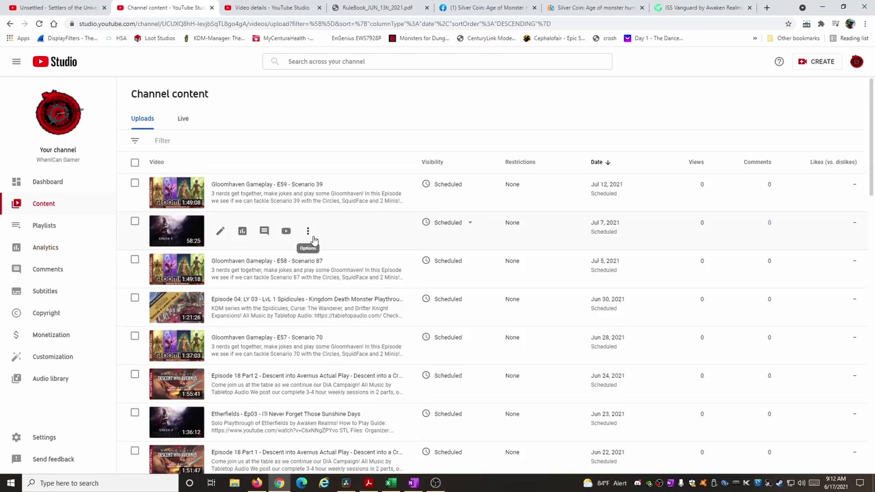
scroll(314, 239, "down", 5)
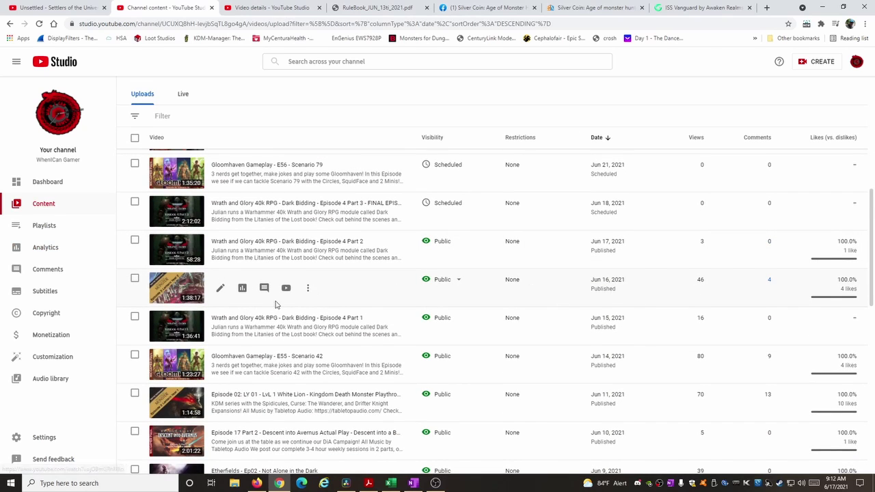
left_click(242, 289)
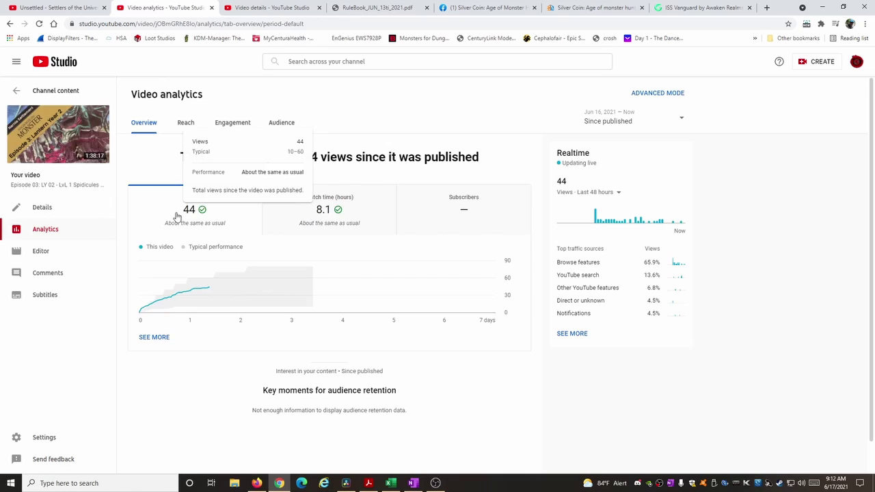
left_click(227, 125)
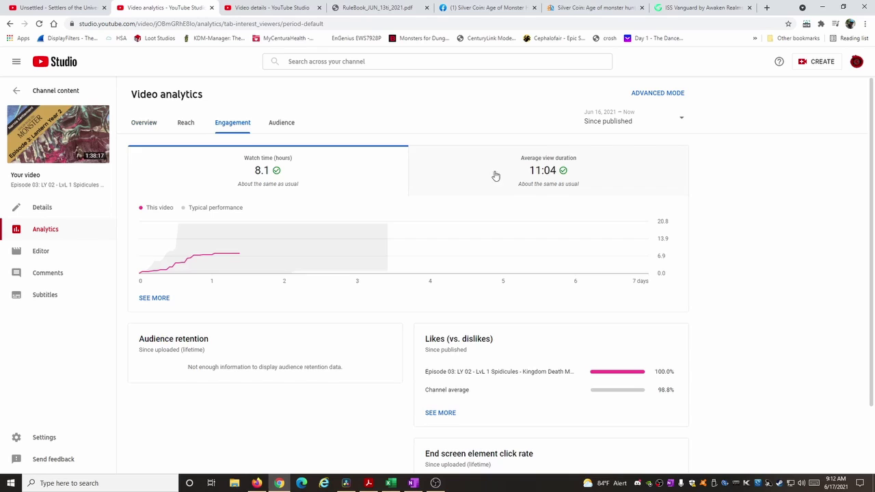
left_click(528, 170)
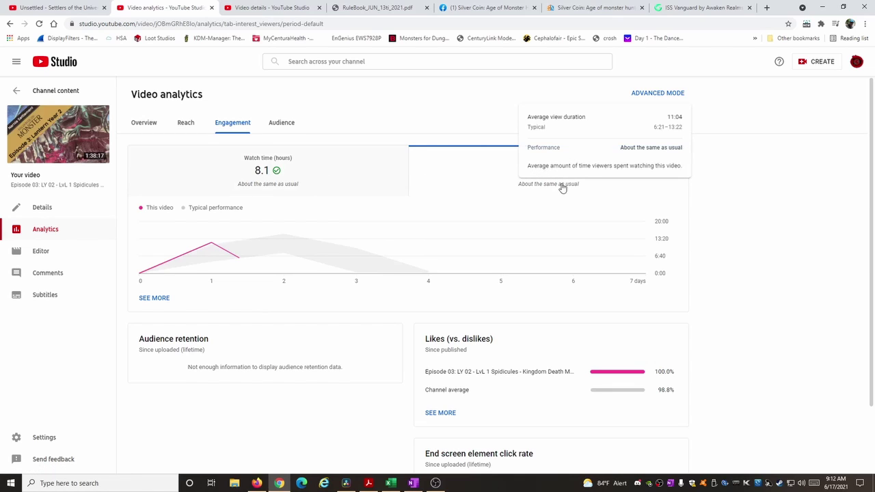
scroll(335, 335, "down", 1)
scroll(335, 335, "down", 1)
scroll(335, 335, "up", 1)
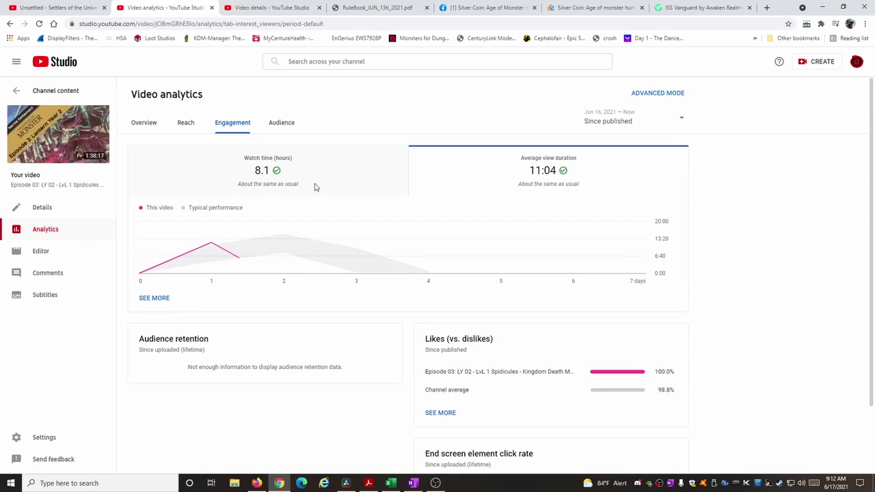
left_click(189, 130)
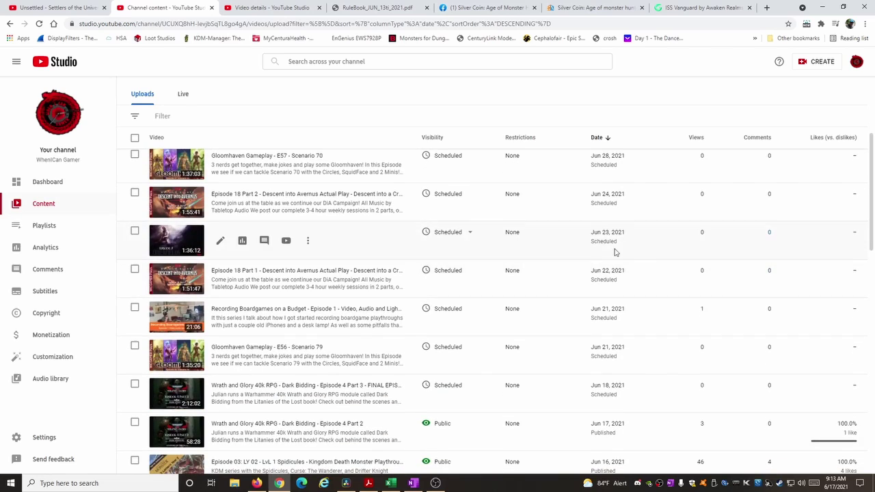
Examine the views and audience retention graph in Episode 02: LY 01's analytics overview, and return to the channel content list.
scroll(352, 301, "down", 3)
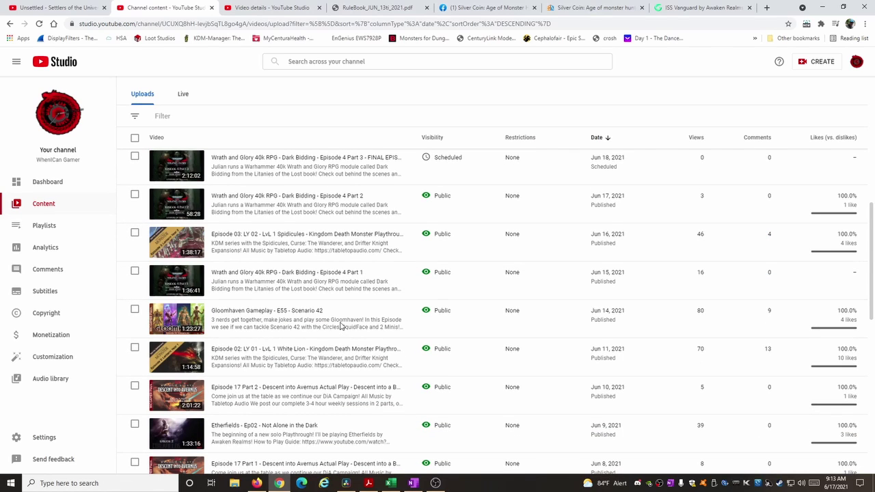
left_click(242, 356)
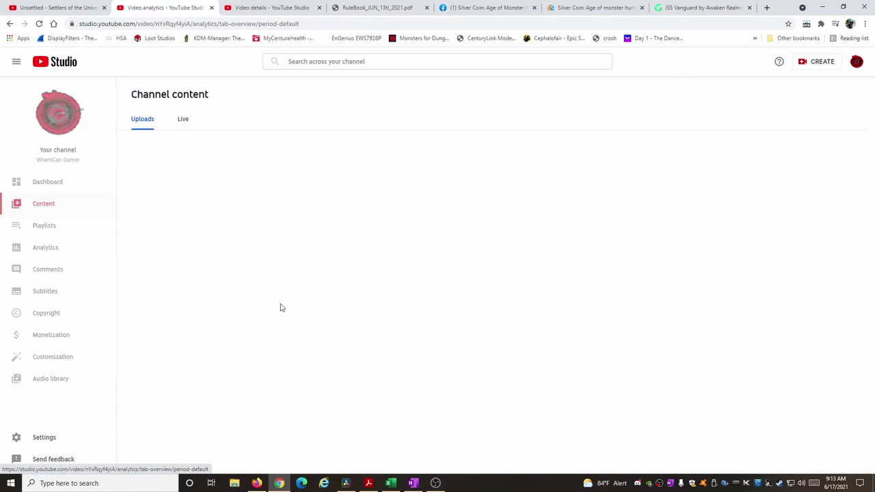
scroll(285, 302, "down", 2)
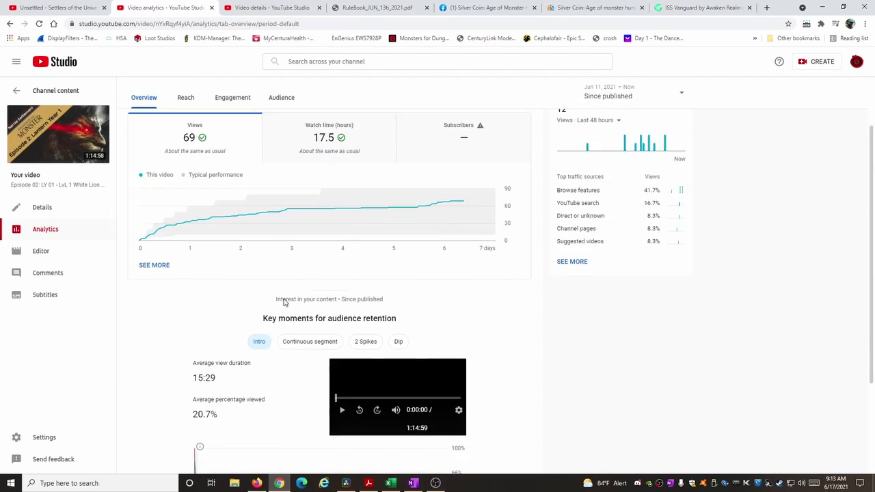
scroll(284, 302, "down", 1)
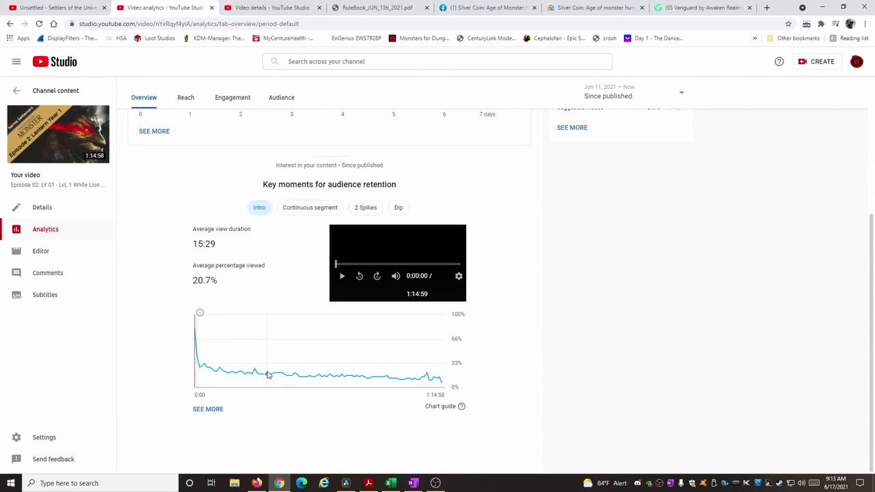
mouse_move(321, 376)
scroll(282, 345, "up", 3)
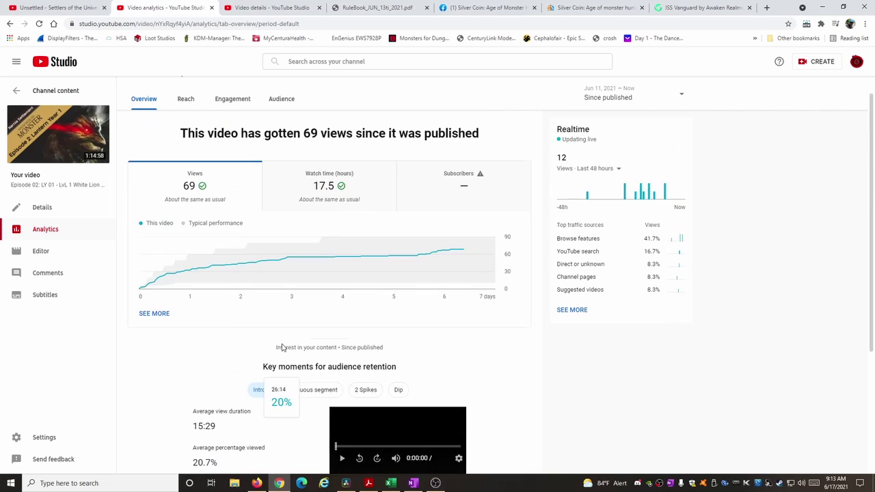
left_click(60, 94)
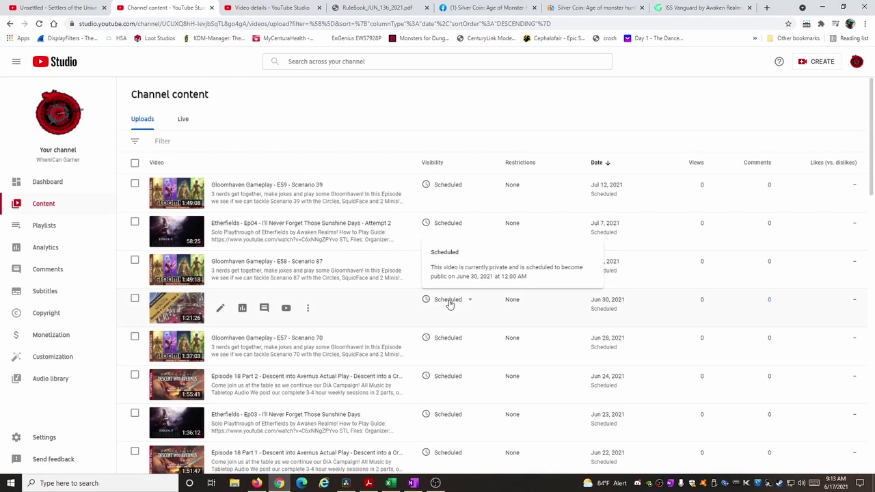
Find Episode 17 Part 1 - Descent into Avernus among the older uploads and examine the average view duration in its engagement analytics.
scroll(450, 304, "down", 10)
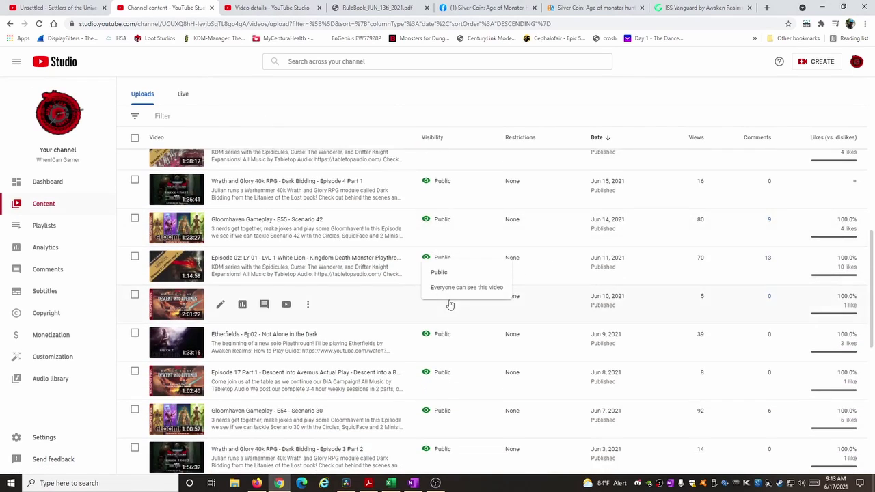
scroll(450, 305, "down", 1)
scroll(349, 301, "down", 3)
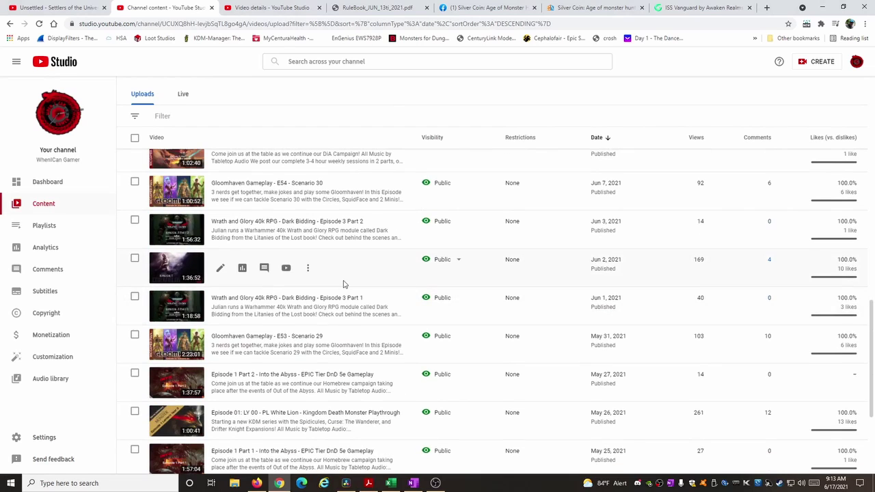
scroll(347, 294, "down", 3)
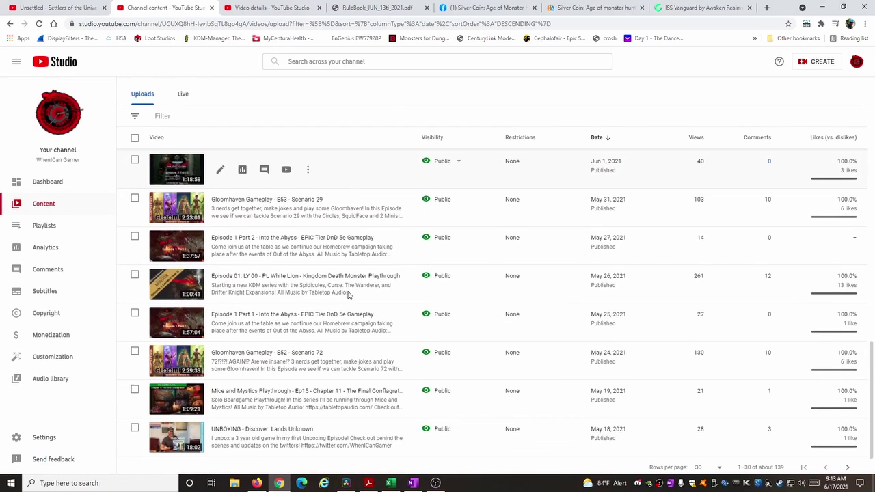
scroll(348, 292, "down", 1)
scroll(349, 294, "up", 3)
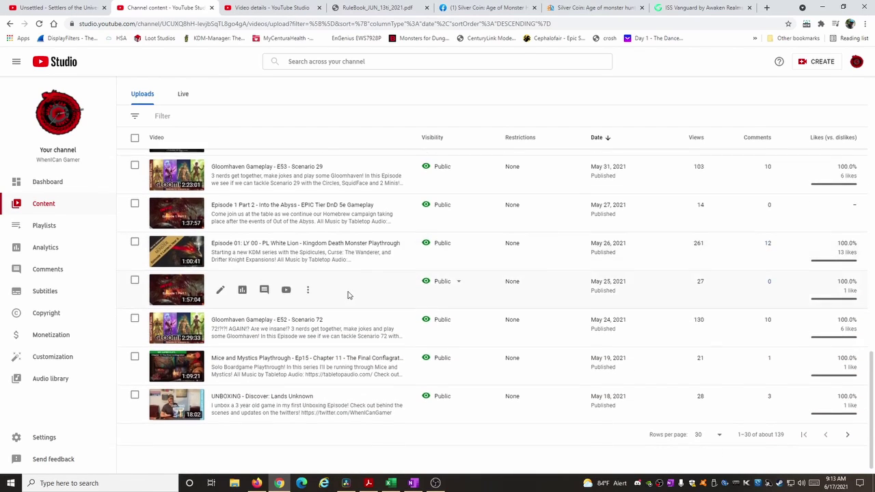
scroll(348, 294, "up", 3)
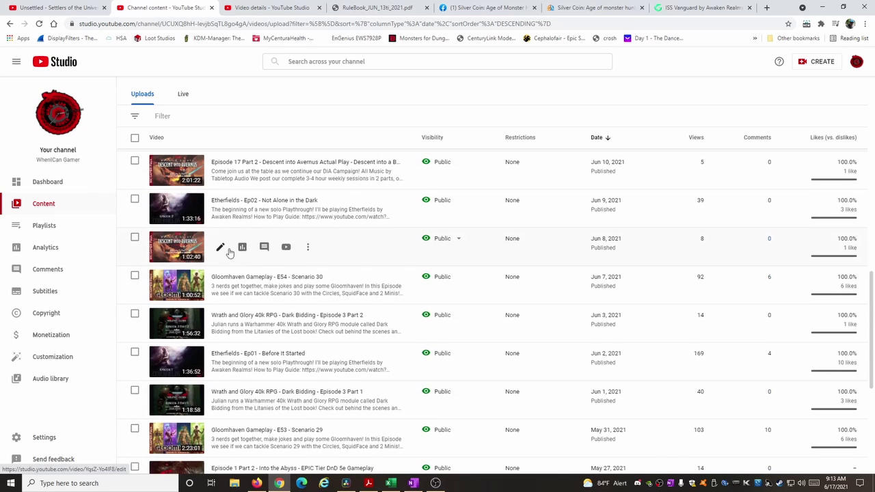
left_click(242, 247)
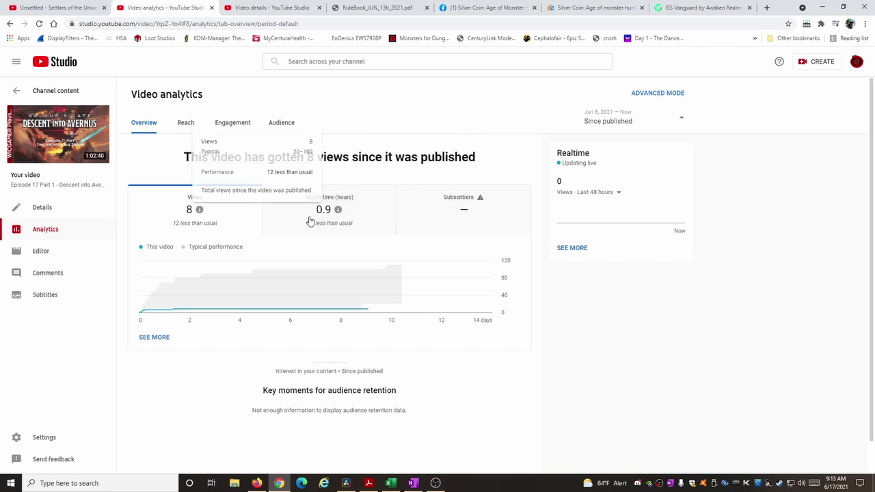
left_click(233, 123)
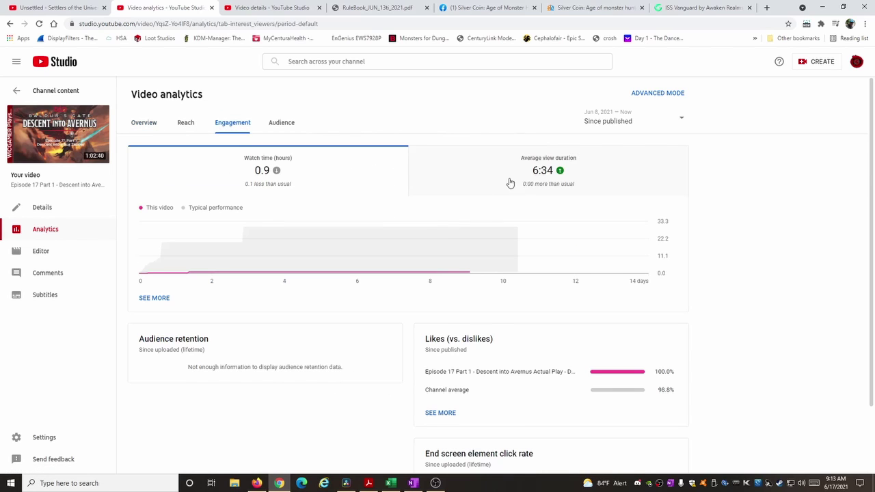
left_click(545, 173)
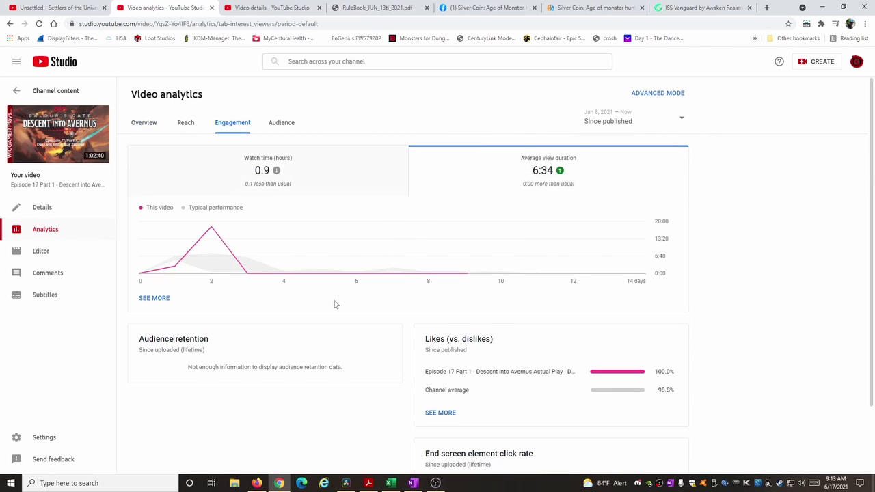
scroll(421, 384, "down", 1)
scroll(422, 385, "up", 1)
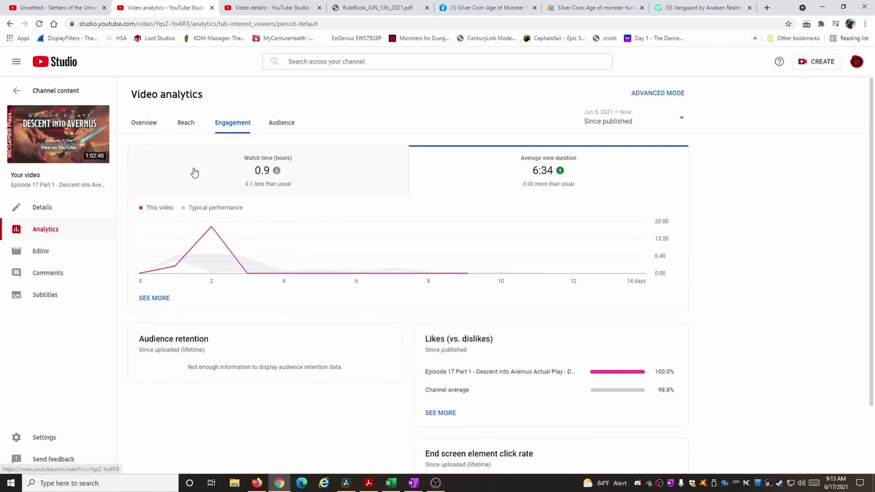
Return to the channel content, skim the uploads list and examine the current subscriber count on the channel dashboard.
left_click(142, 124)
left_click(51, 91)
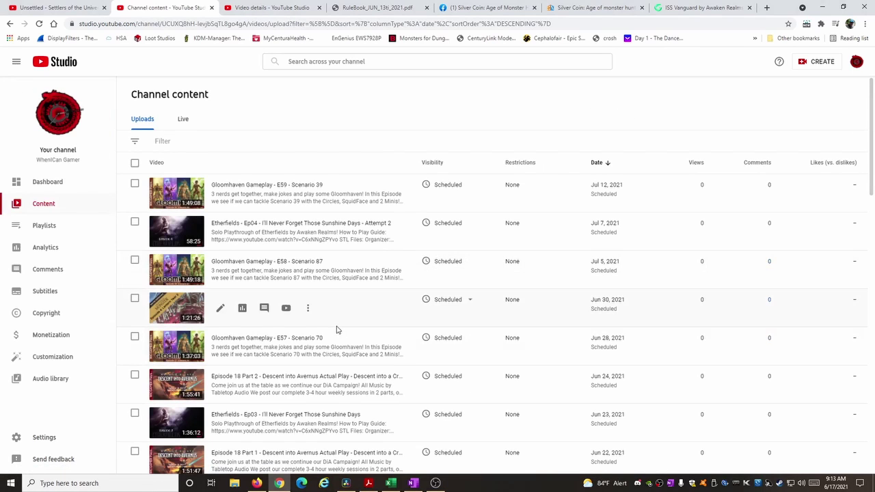
scroll(335, 335, "down", 3)
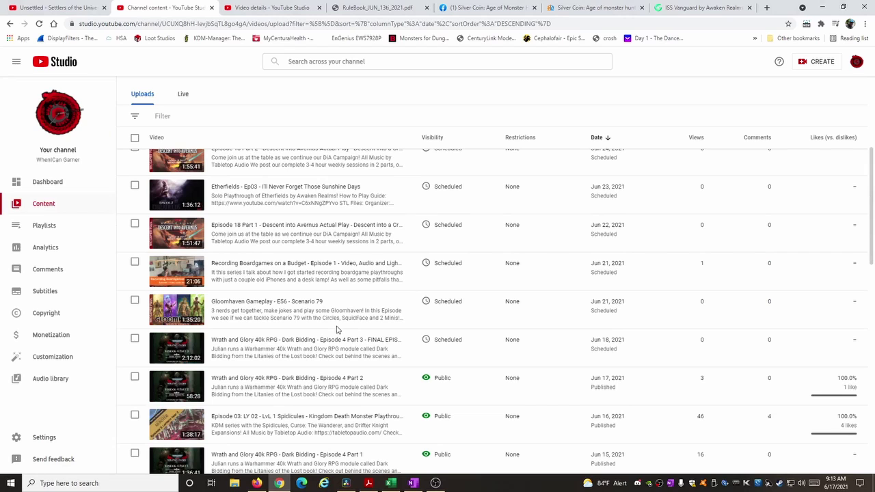
scroll(336, 331, "up", 3)
left_click(60, 182)
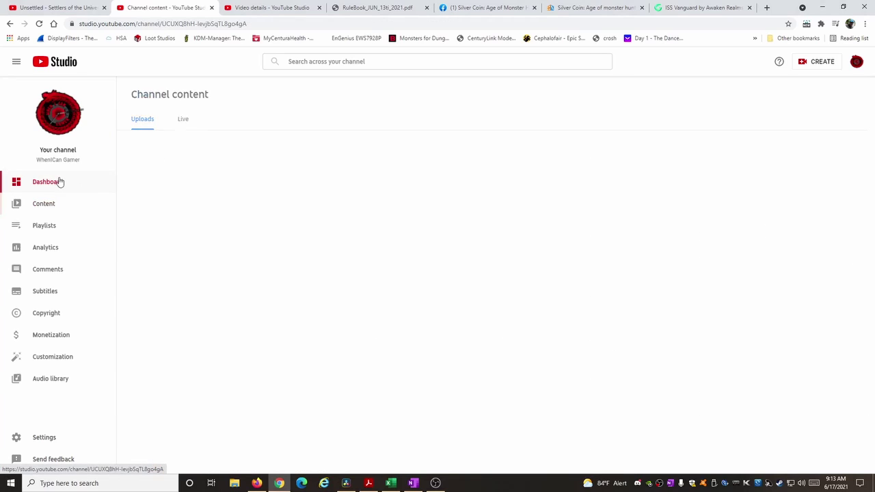
double_click(337, 157)
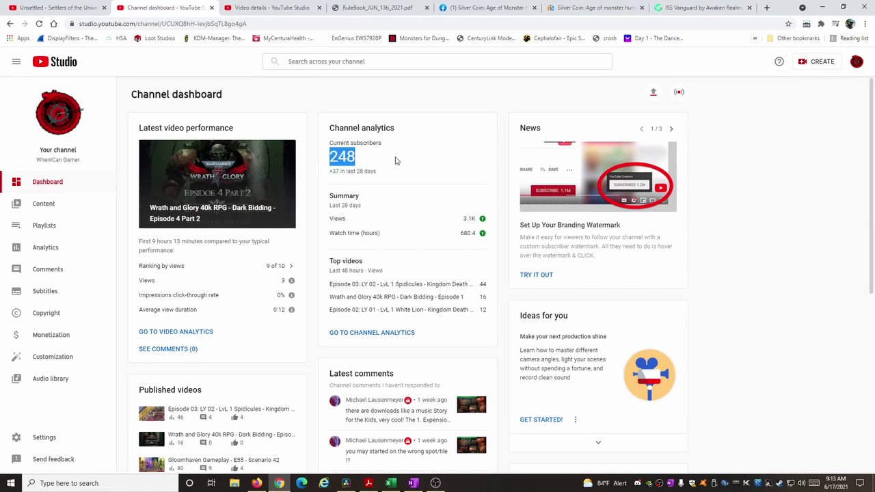
left_click(395, 161)
Open the channel monetization page and examine the subscriber and public watch hour requirements for the YouTube Partner Program.
left_click(52, 340)
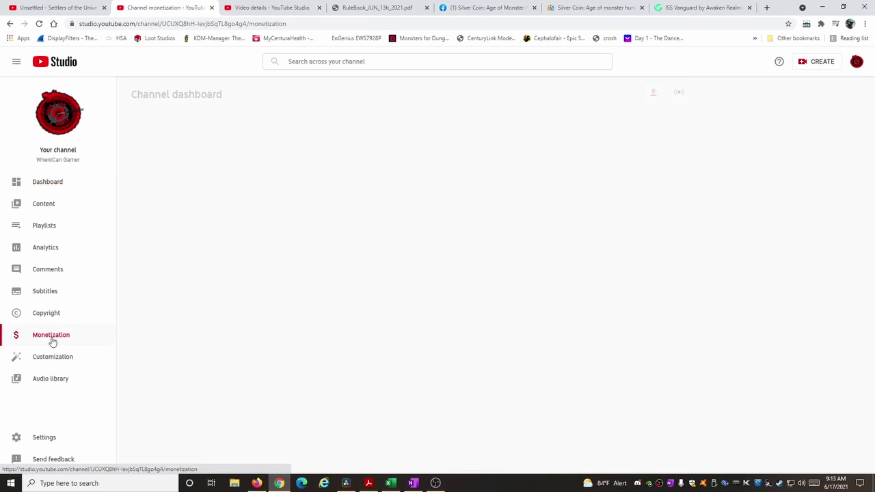
mouse_move(516, 382)
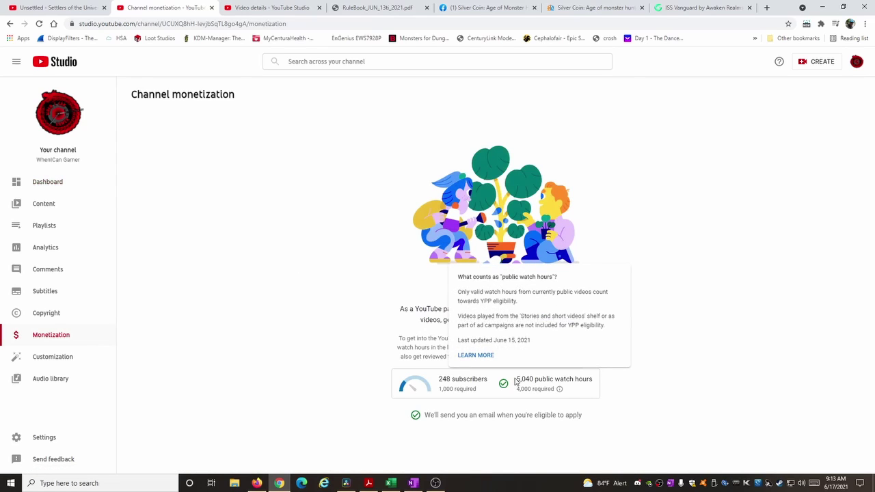
left_click_drag(516, 383, 562, 397)
left_click(546, 388)
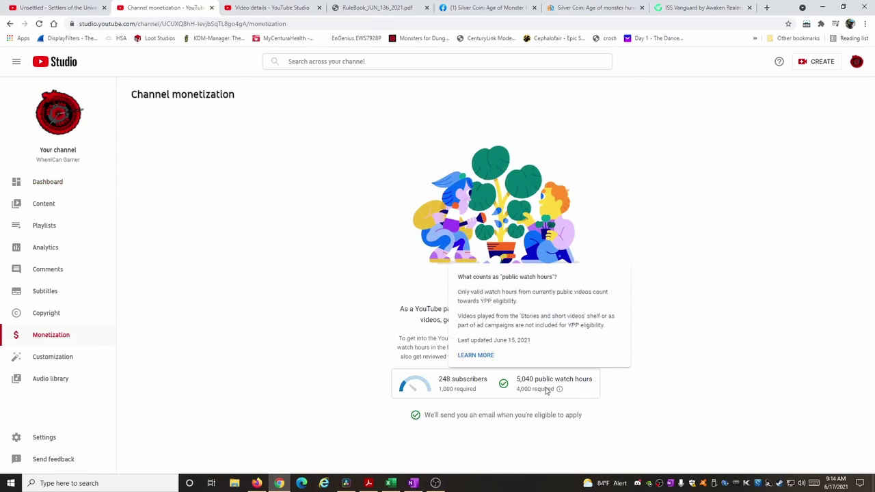
triple_click(480, 391)
left_click(376, 341)
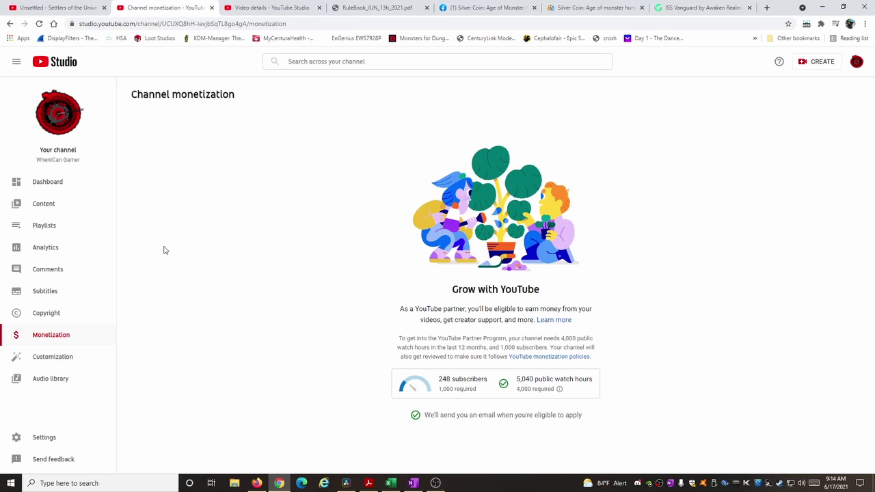
Set the channel analytics period to Last 365 days and examine the total number of views.
left_click(52, 186)
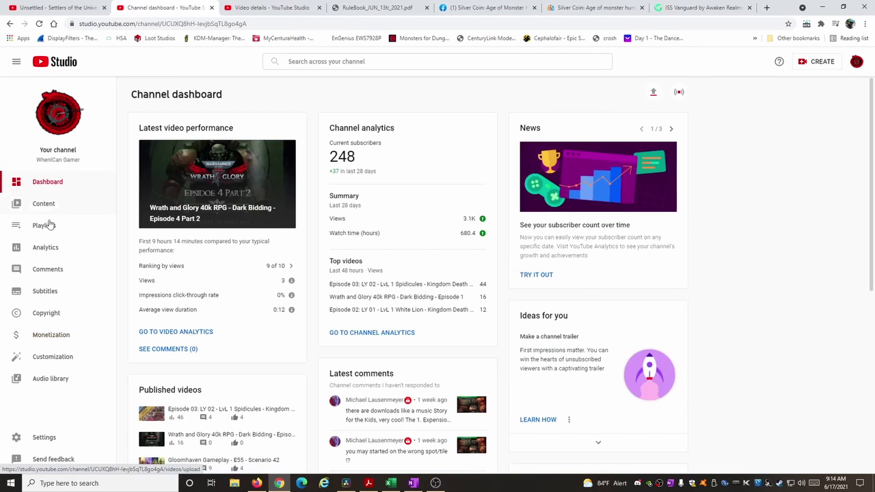
left_click(47, 250)
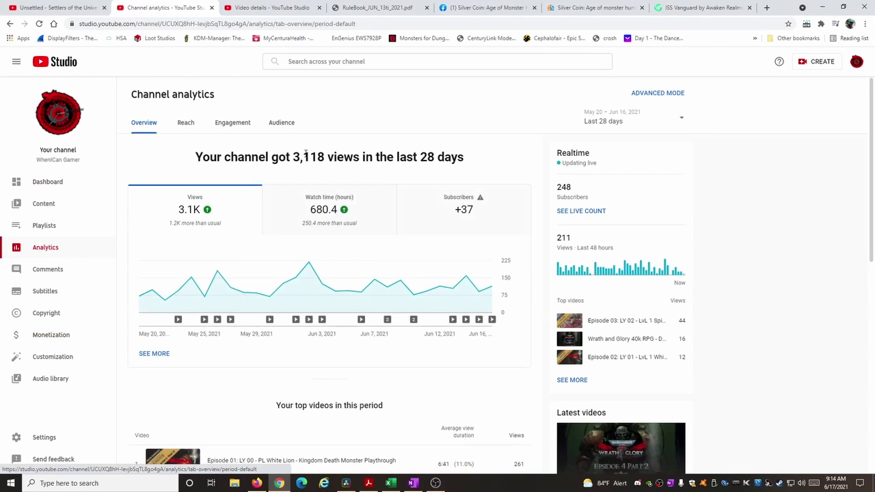
left_click(661, 119)
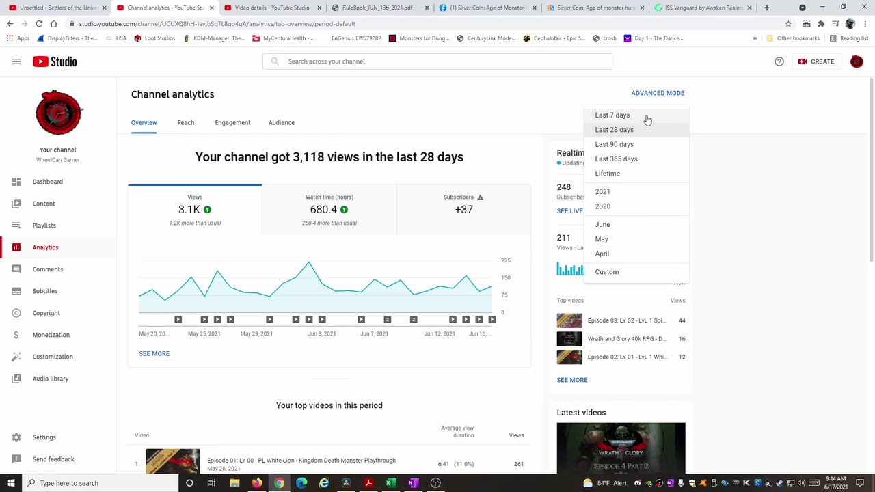
left_click(632, 160)
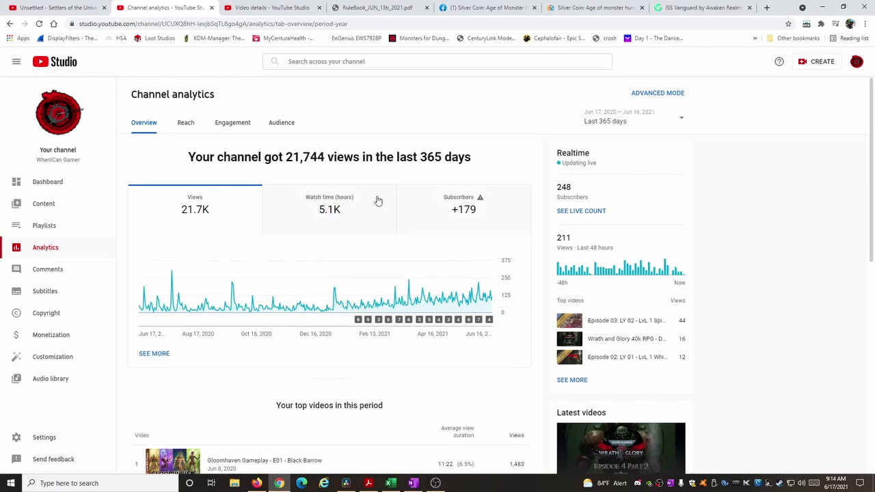
left_click_drag(286, 157, 325, 157)
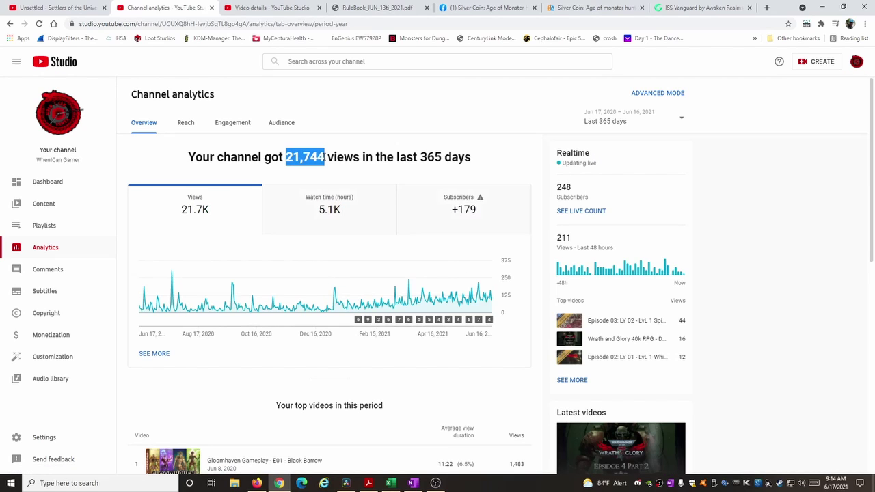
Switch to Calculator, divide 21744 by 1000 and multiply the result by 2.
key("super")
type("cal")
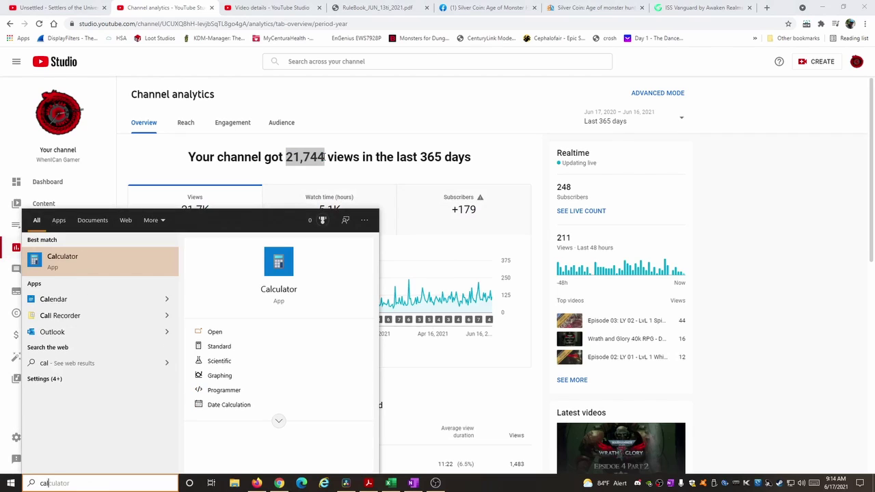
key("Return")
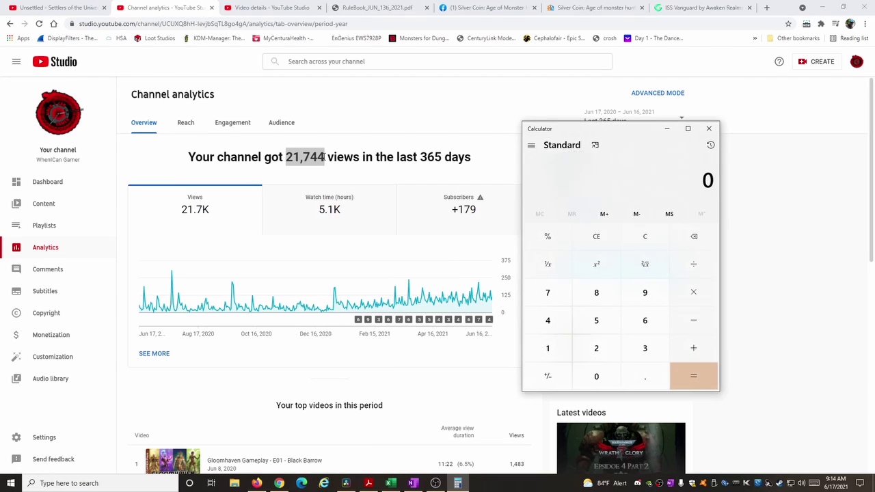
type("218")
key("BackSpace")
type("744")
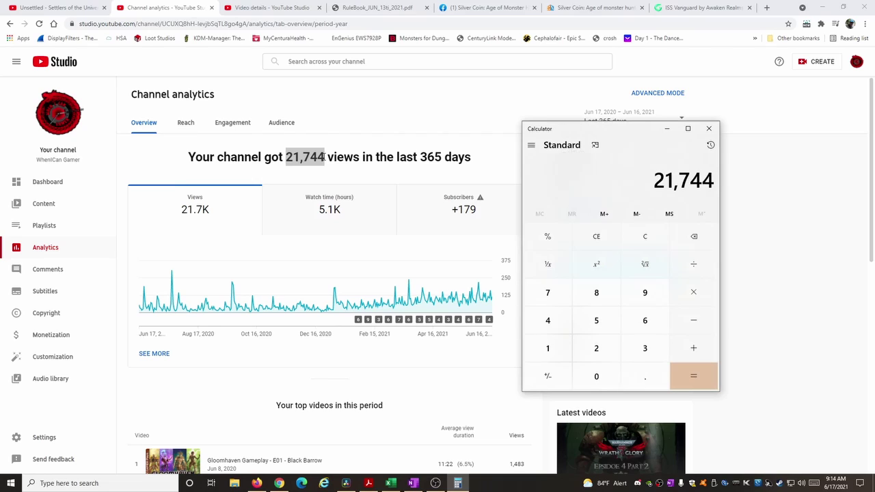
type("/1000")
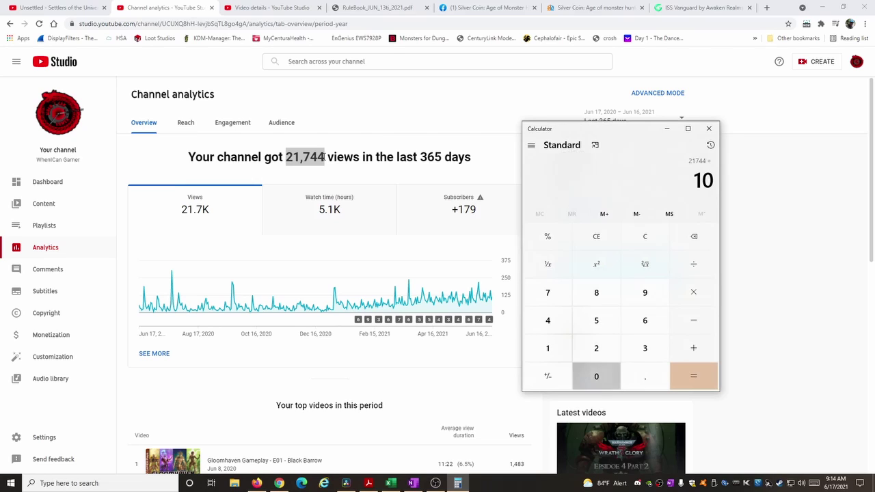
key("Return")
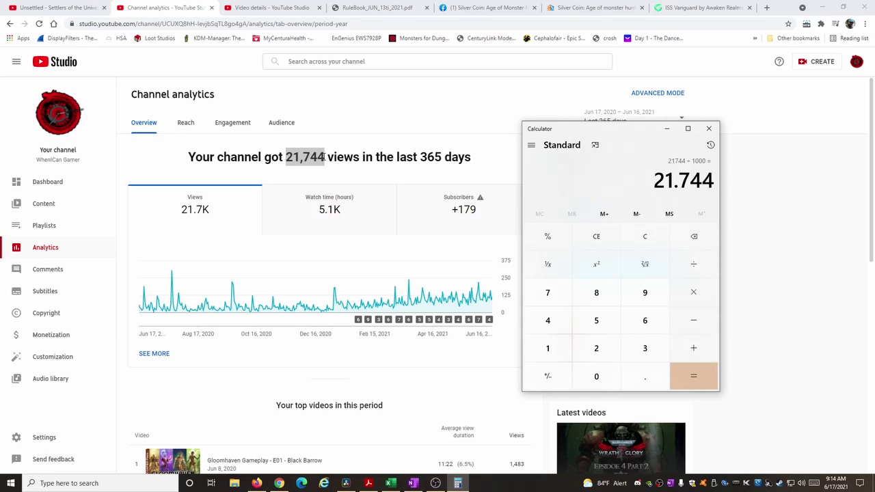
type("*2")
key("Return")
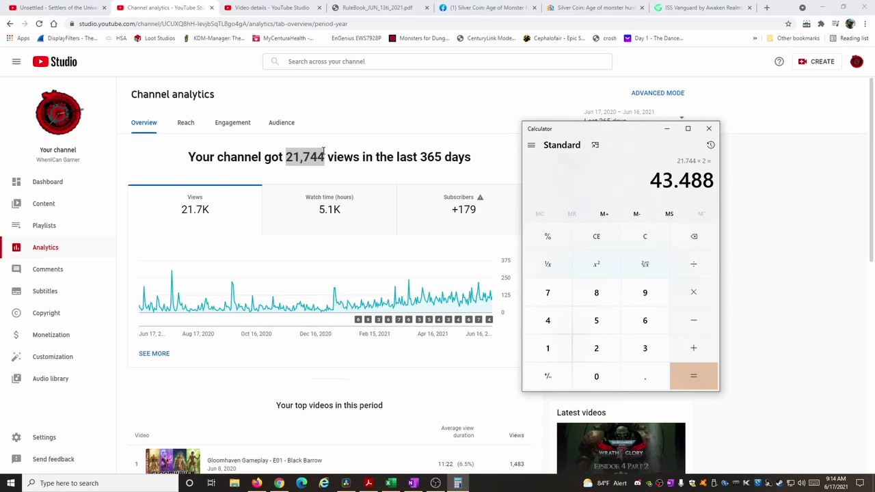
Return to the channel analytics in the browser and reread the headline on views in the last 365 days.
left_click(324, 153)
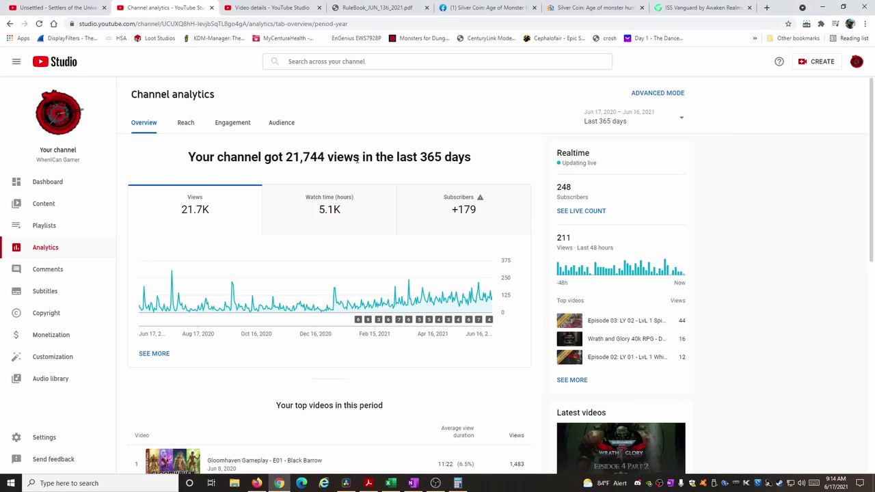
left_click_drag(479, 161, 176, 164)
left_click(326, 171)
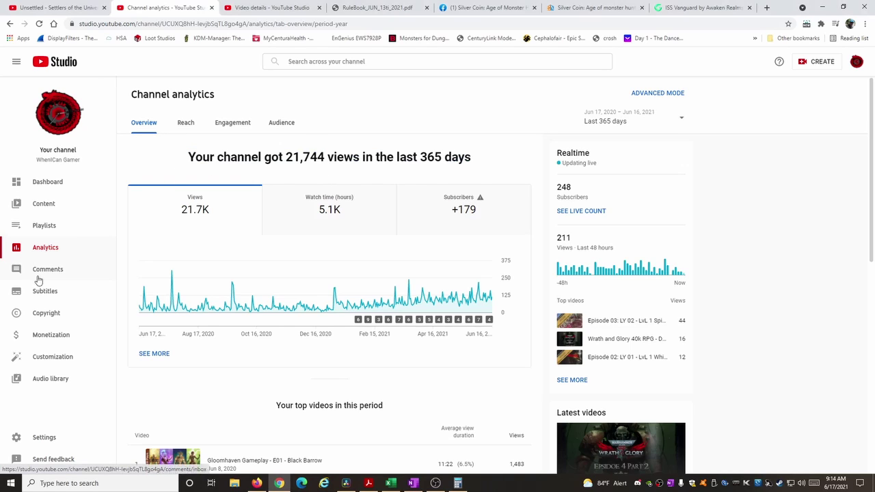
Look through the scheduled and published videos in the channel's uploads list, closing Calculator along the way.
left_click(48, 207)
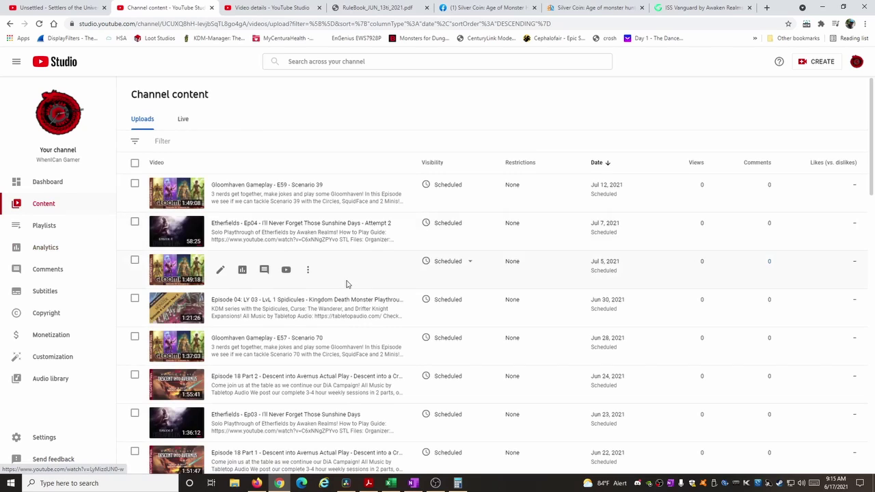
scroll(346, 284, "down", 4)
scroll(347, 284, "down", 1)
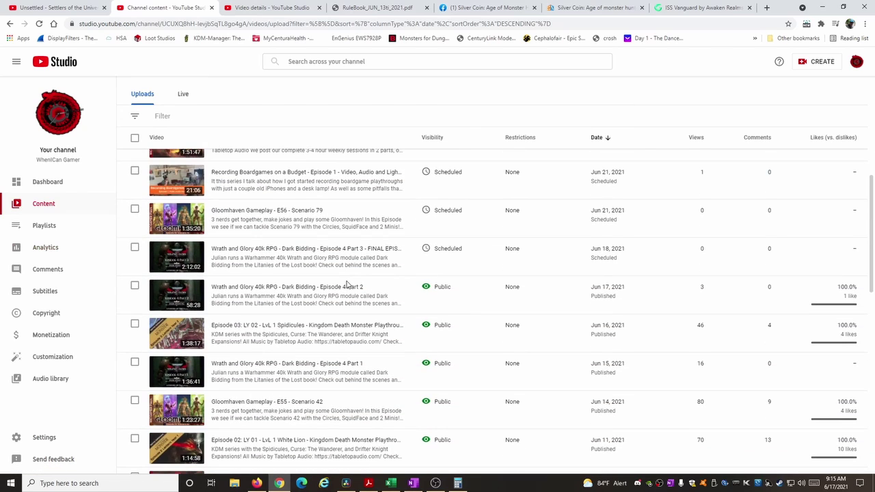
left_click(453, 484)
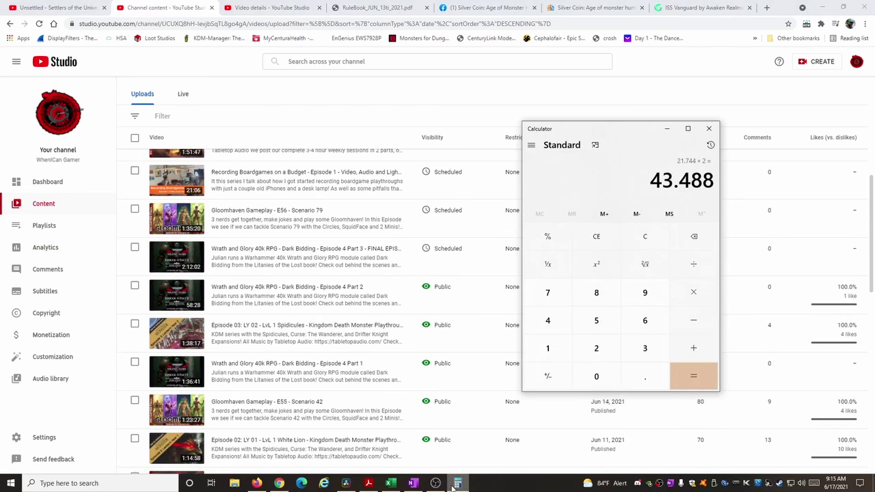
left_click(708, 129)
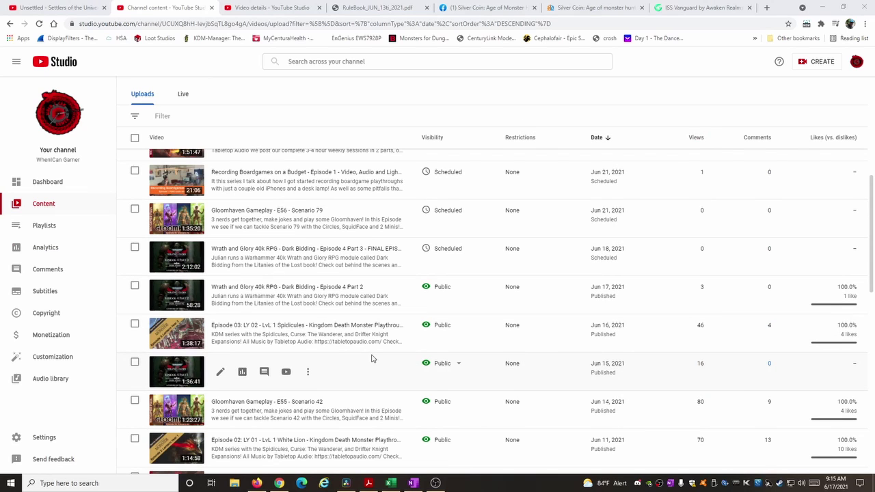
scroll(373, 359, "down", 2)
scroll(376, 369, "up", 6)
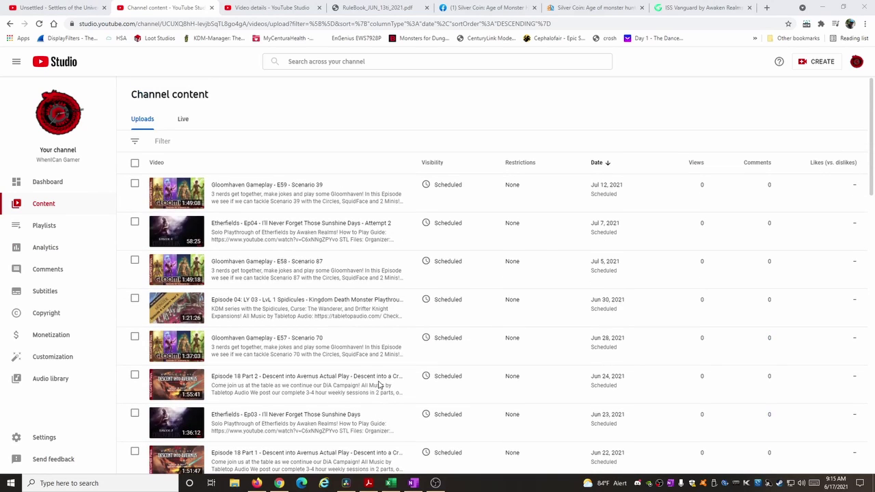
scroll(379, 385, "down", 4)
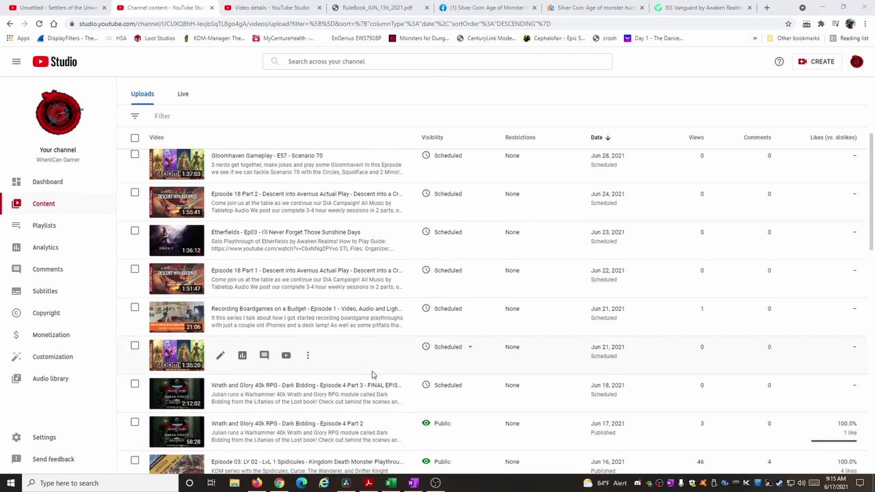
scroll(376, 389, "down", 1)
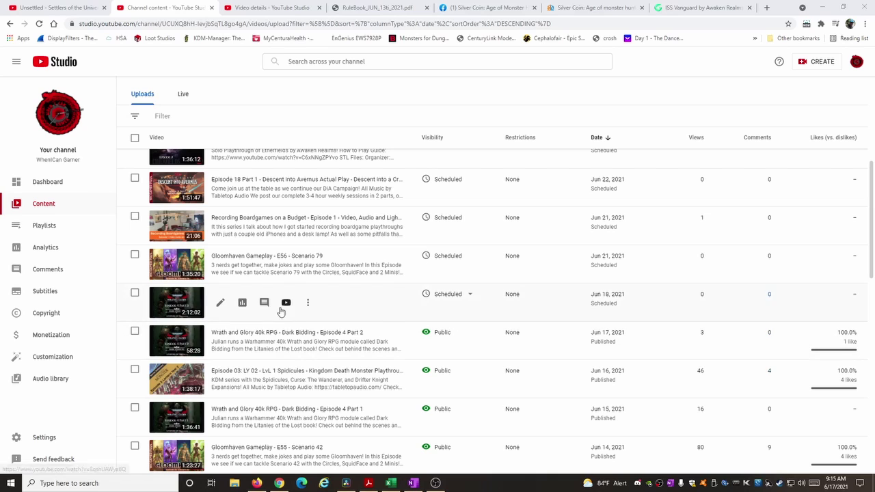
View the unanswered channel comments and return to the channel dashboard.
left_click(32, 275)
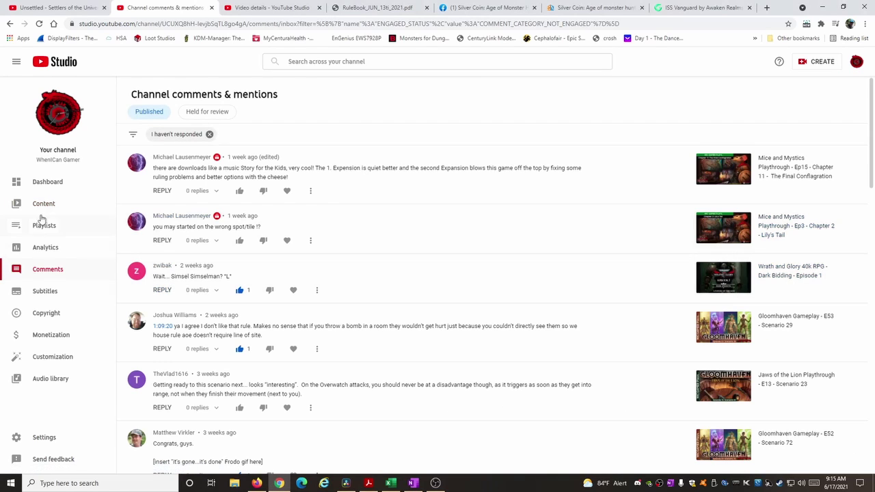
left_click(47, 182)
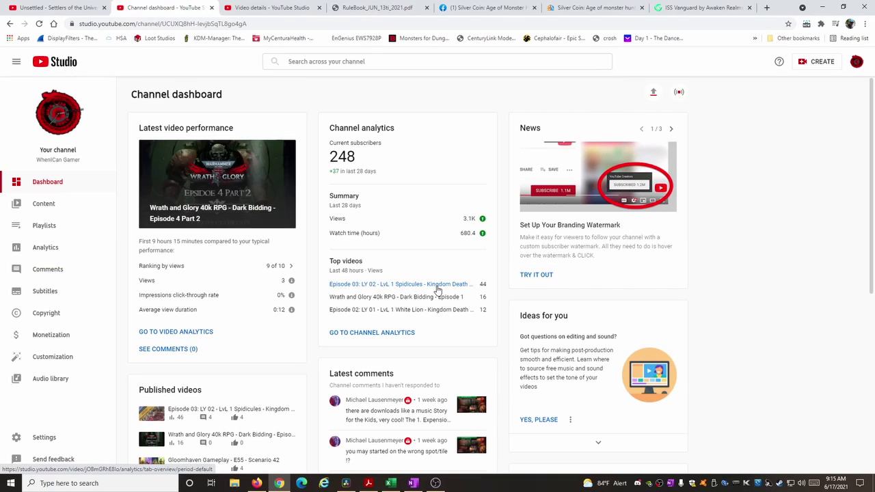